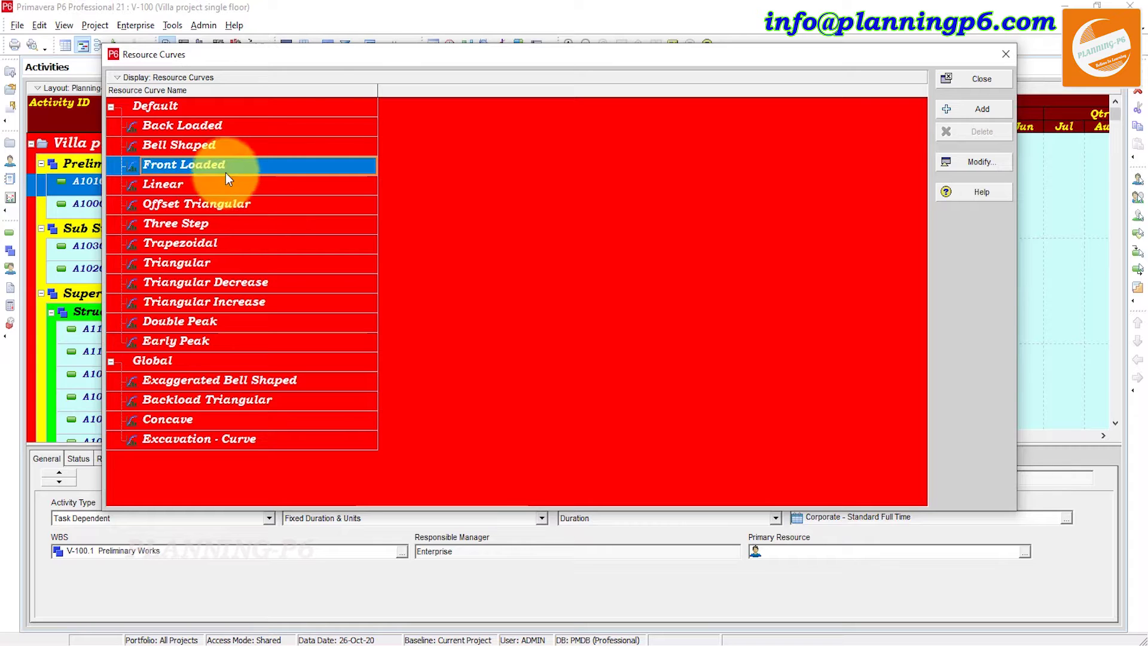
Reposition the Resource Curves window and look at the table font and row settings of its list.
drag(337, 61, 551, 88)
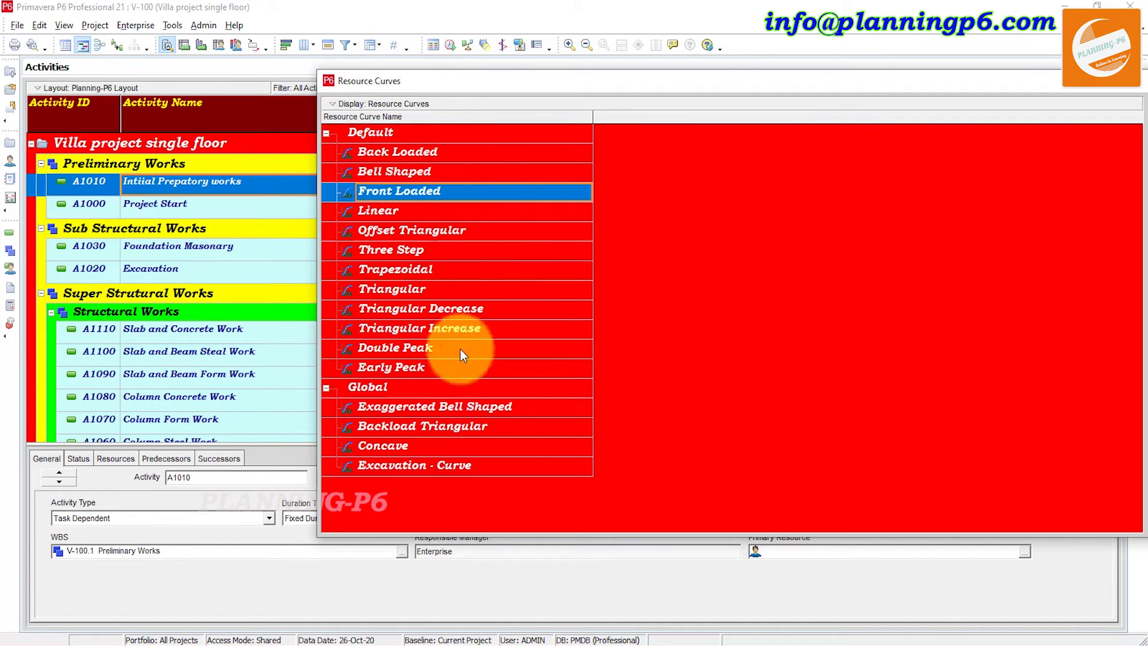
drag(662, 87, 544, 93)
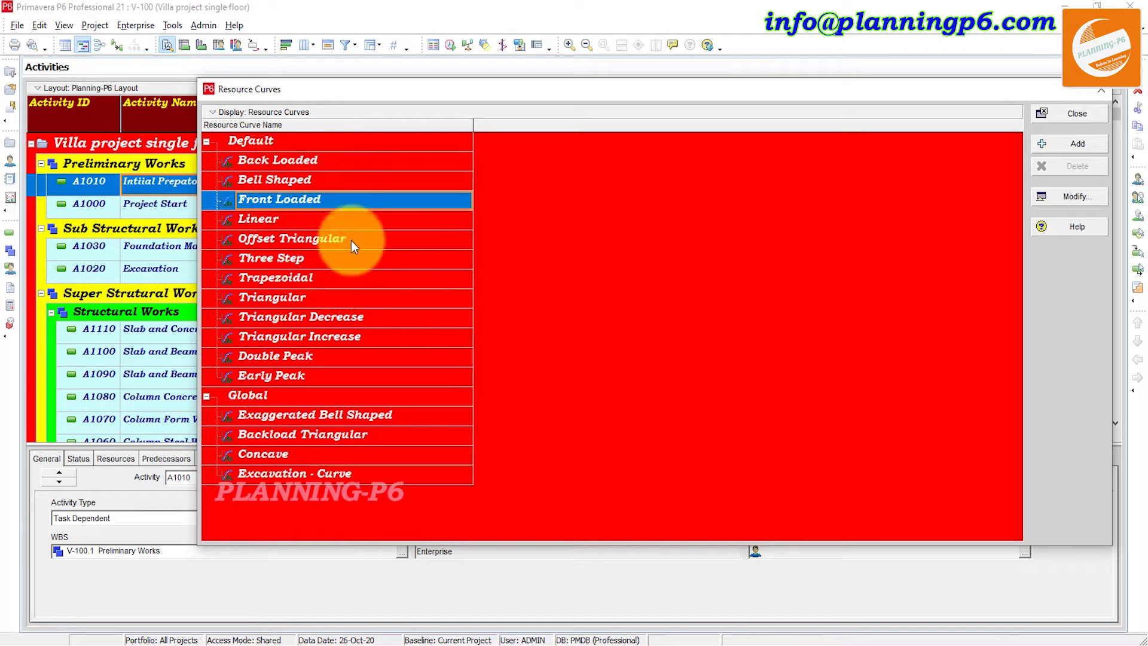
click(316, 110)
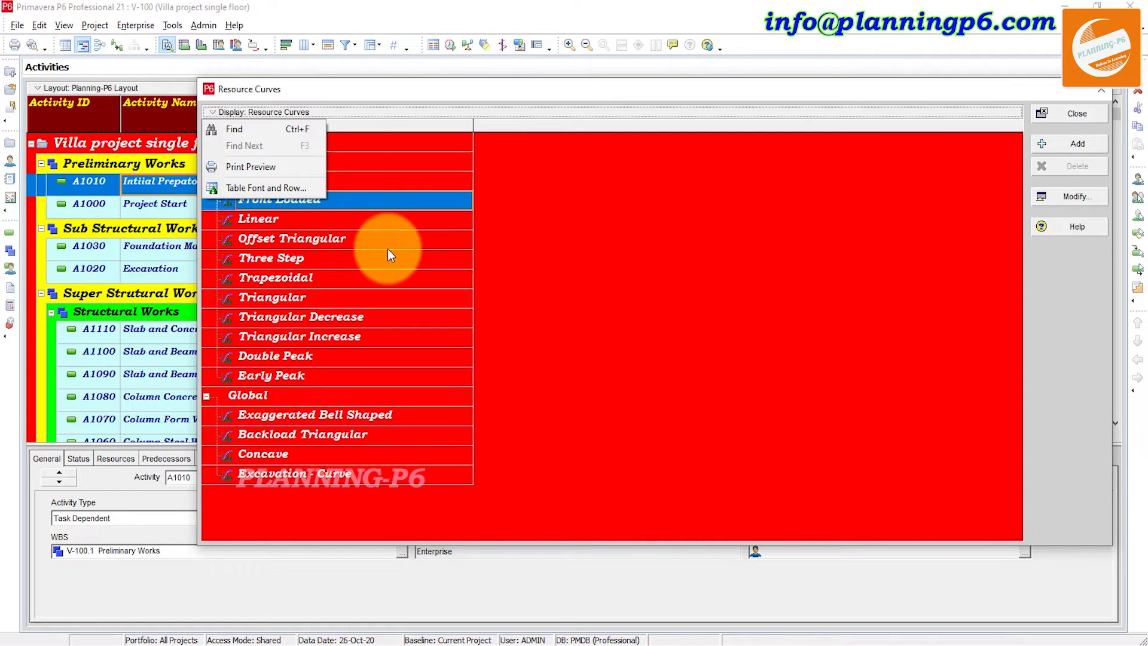
click(309, 190)
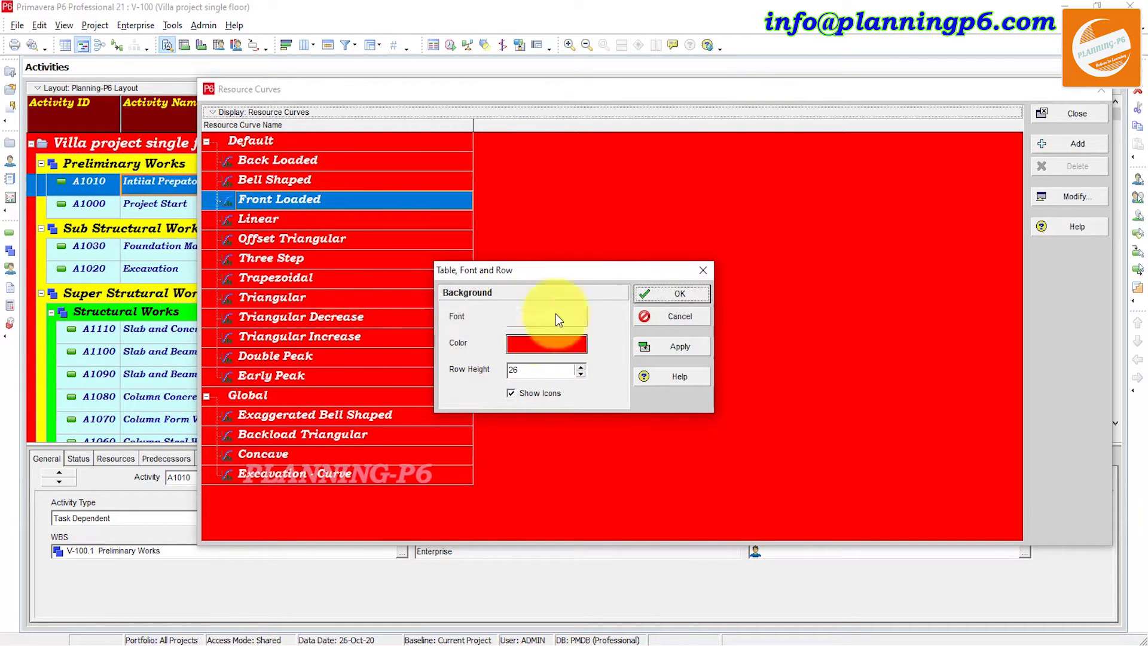
click(704, 271)
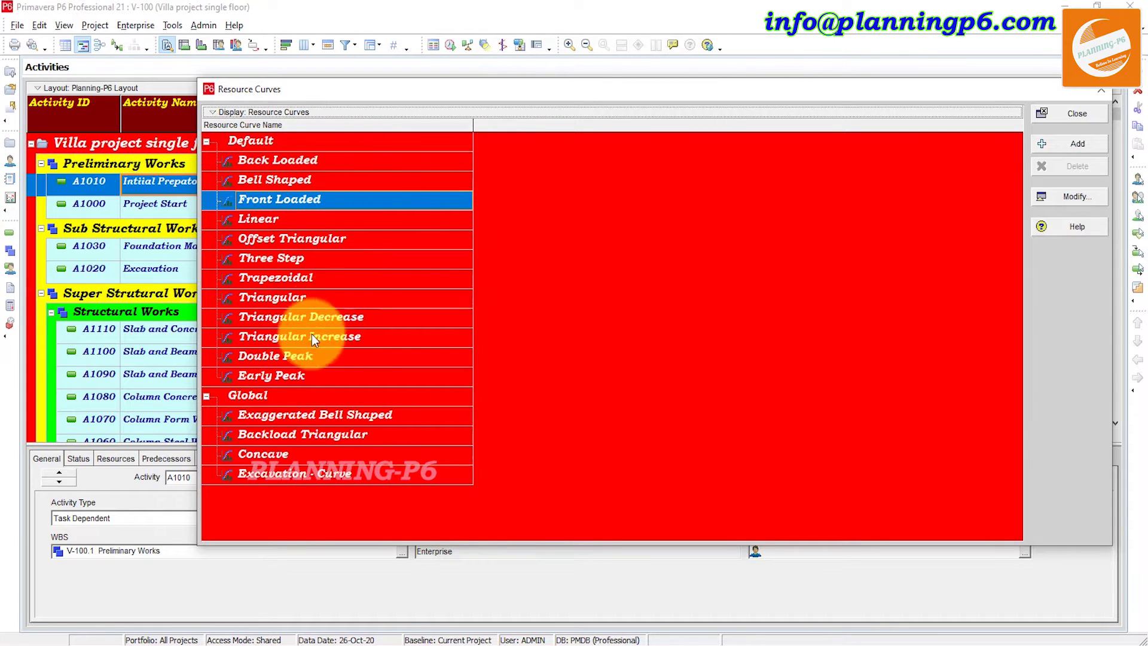
Examine the curve values of the default Back Loaded resource curve.
click(326, 162)
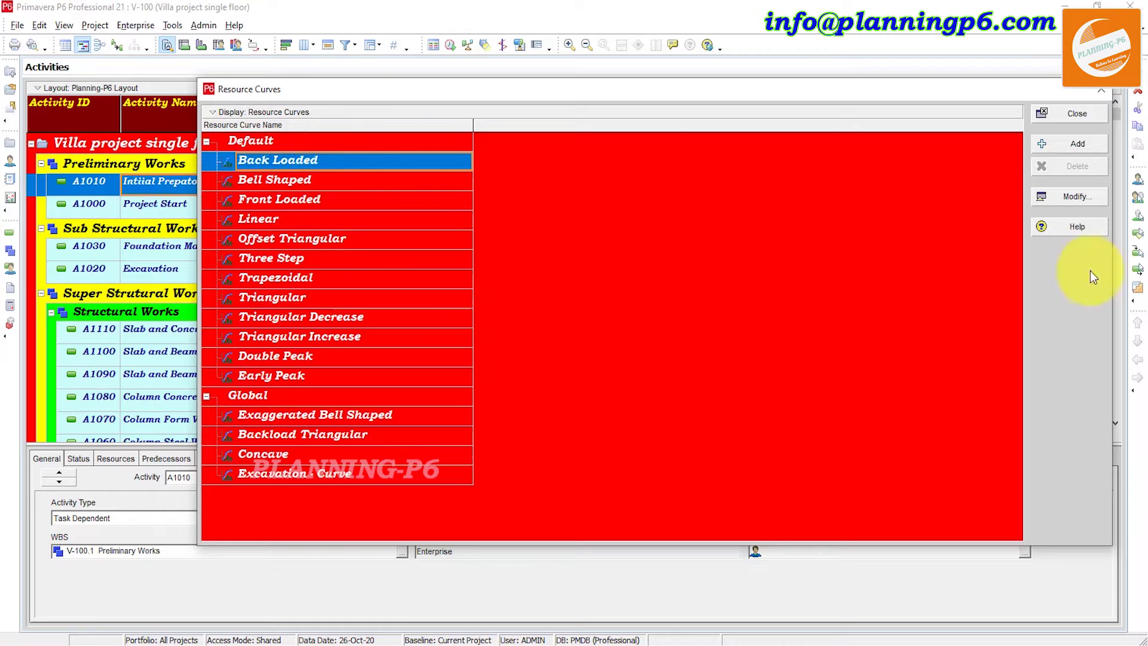
click(1080, 199)
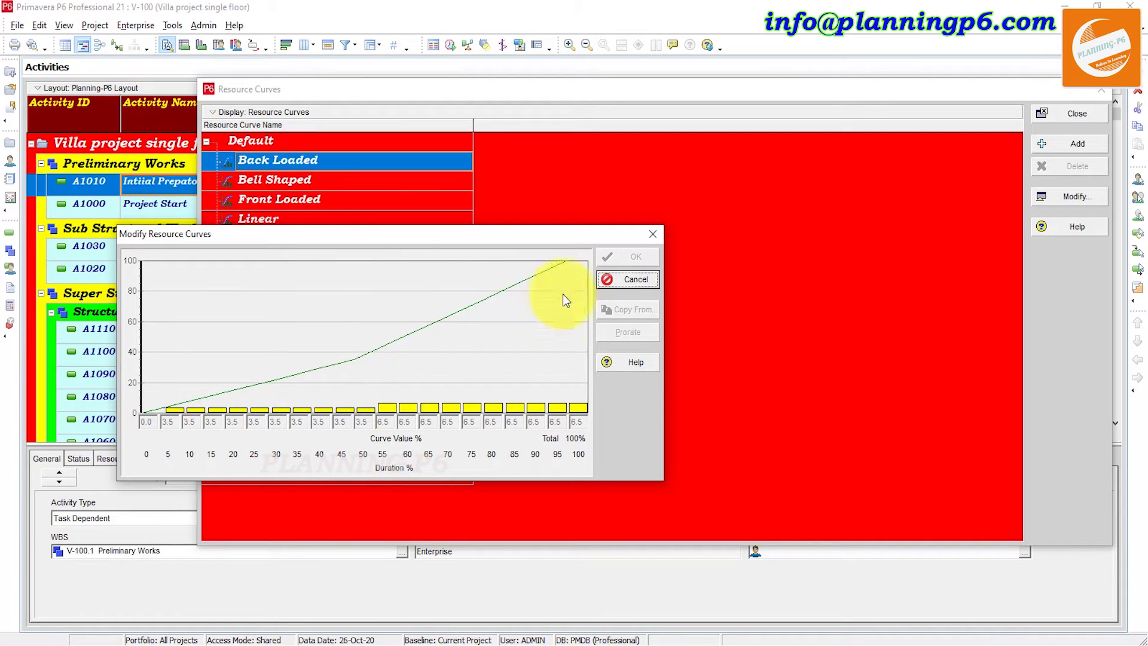
click(646, 239)
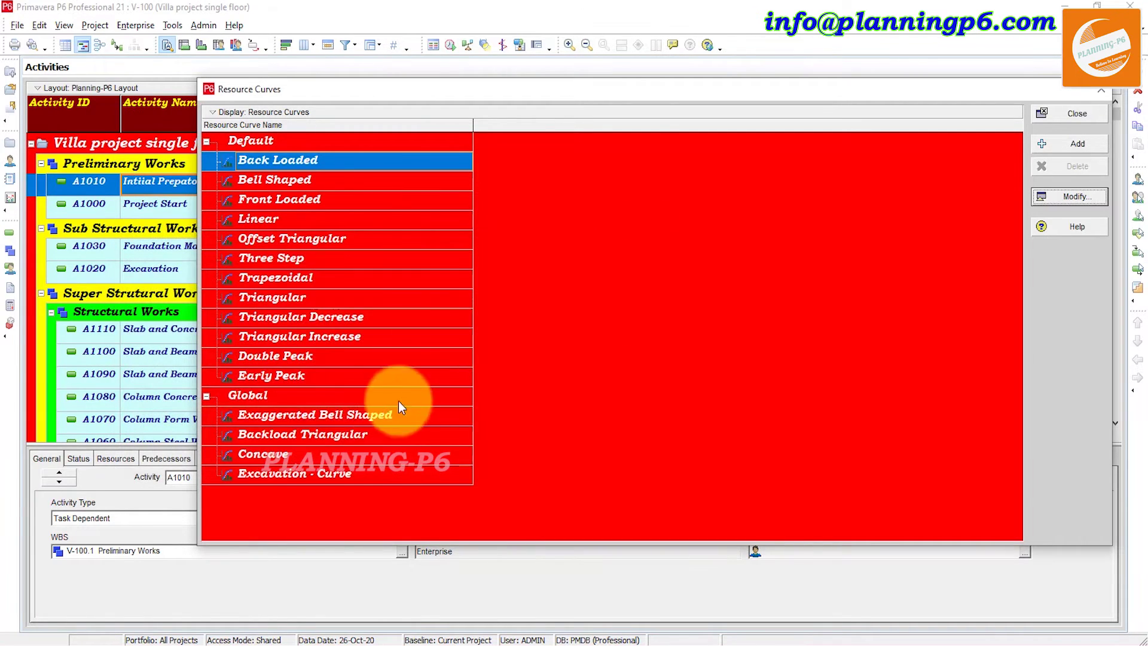
Add a new global resource curve copied from the Early Peak curve.
click(322, 414)
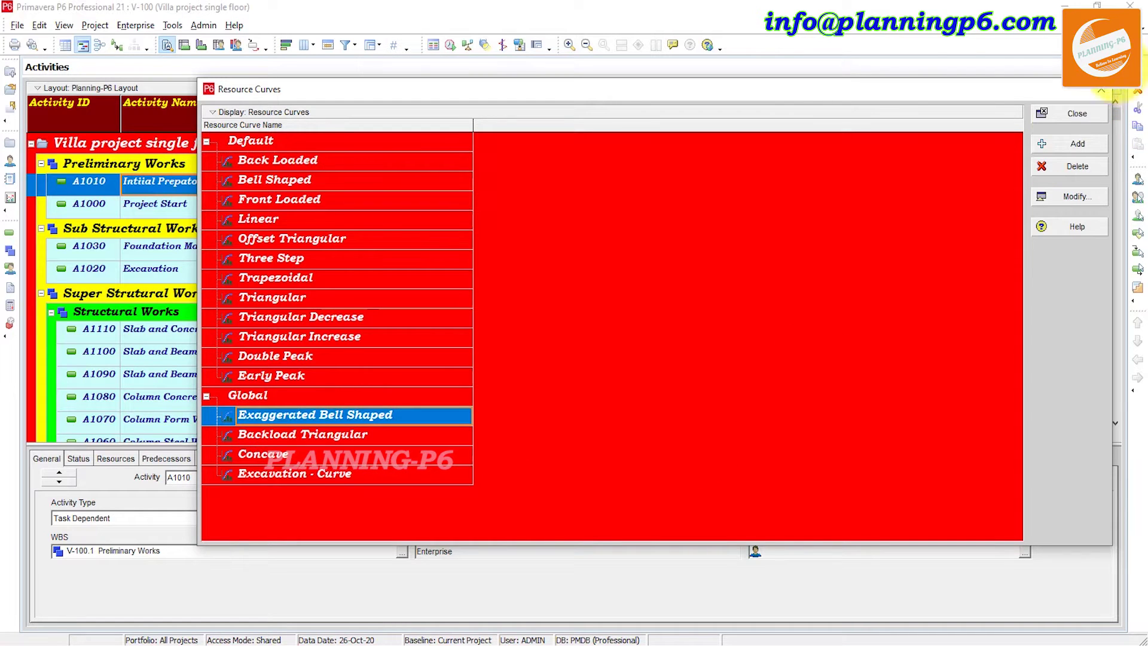
click(1076, 146)
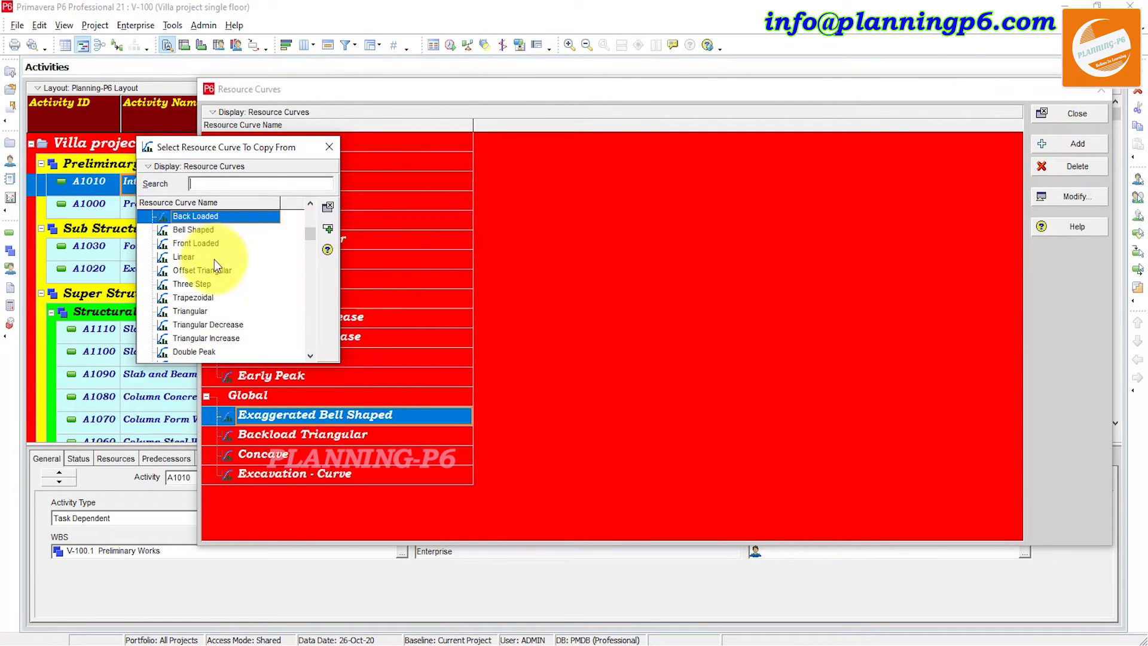
double_click(308, 357)
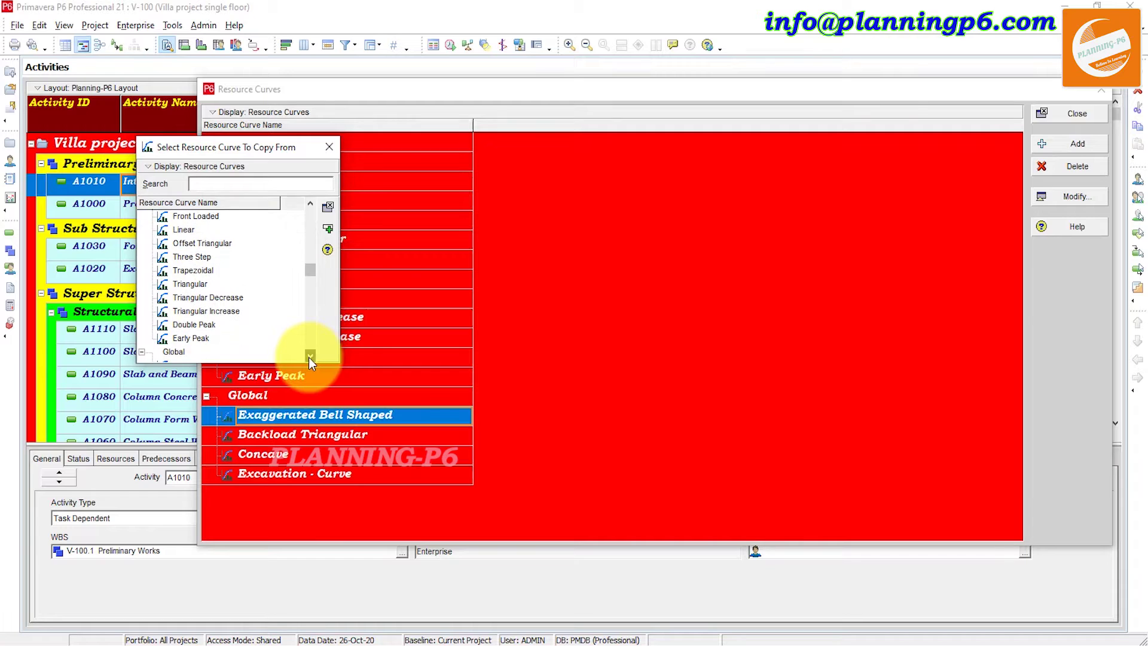
click(205, 338)
click(329, 232)
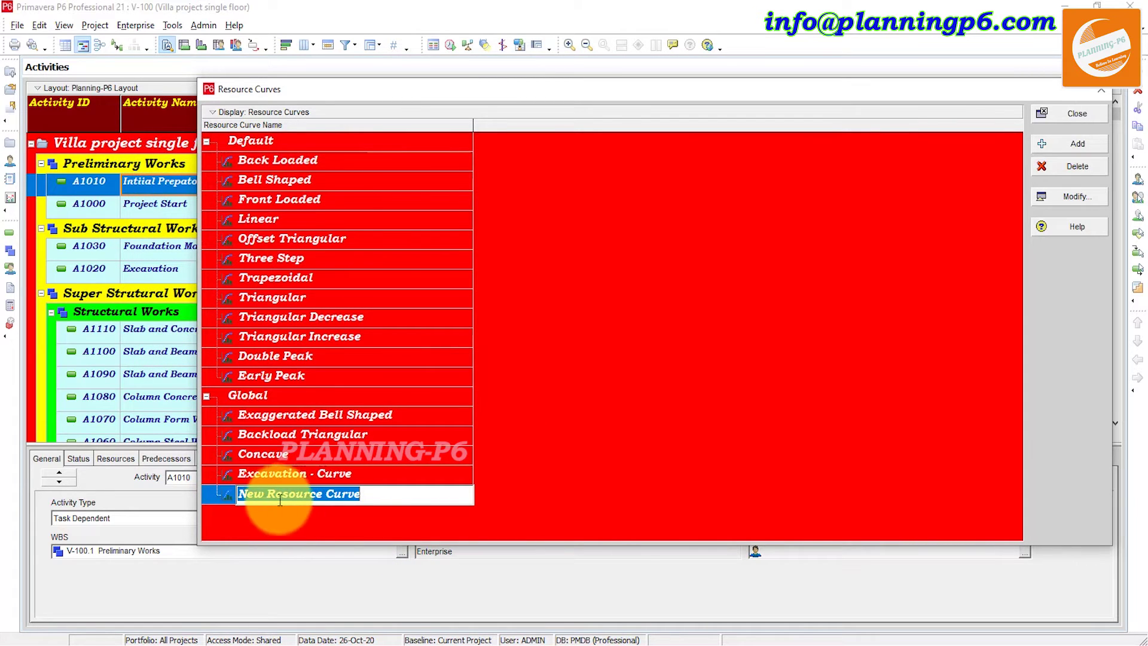
Name the new global resource curve "Example-Curve".
drag(315, 500, 236, 496)
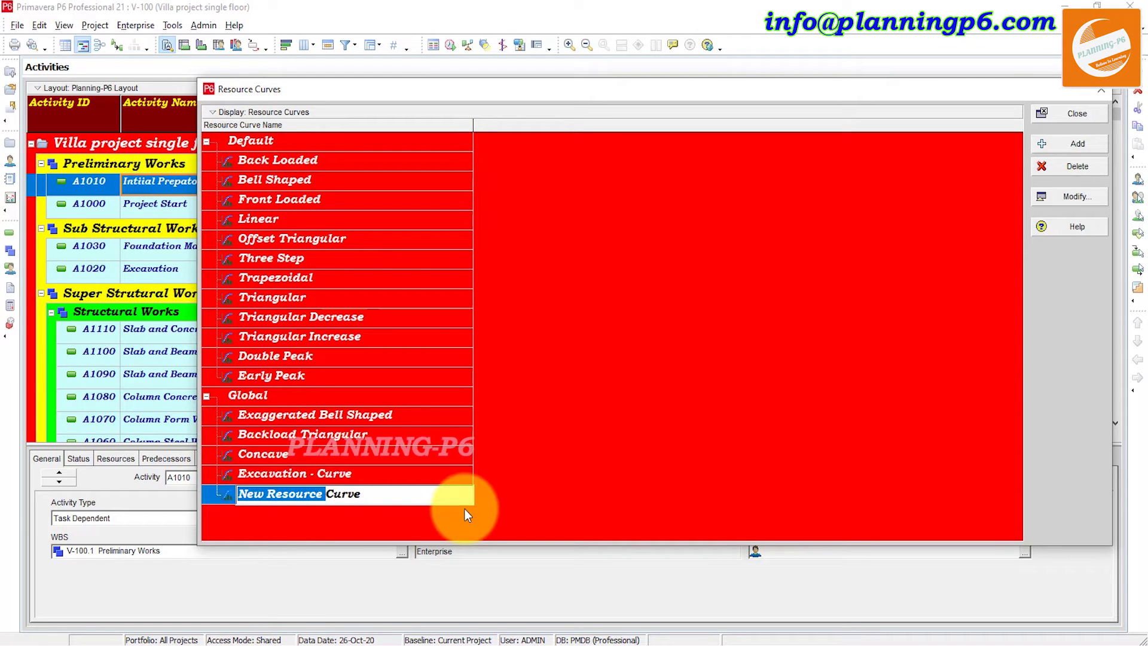
text(E)
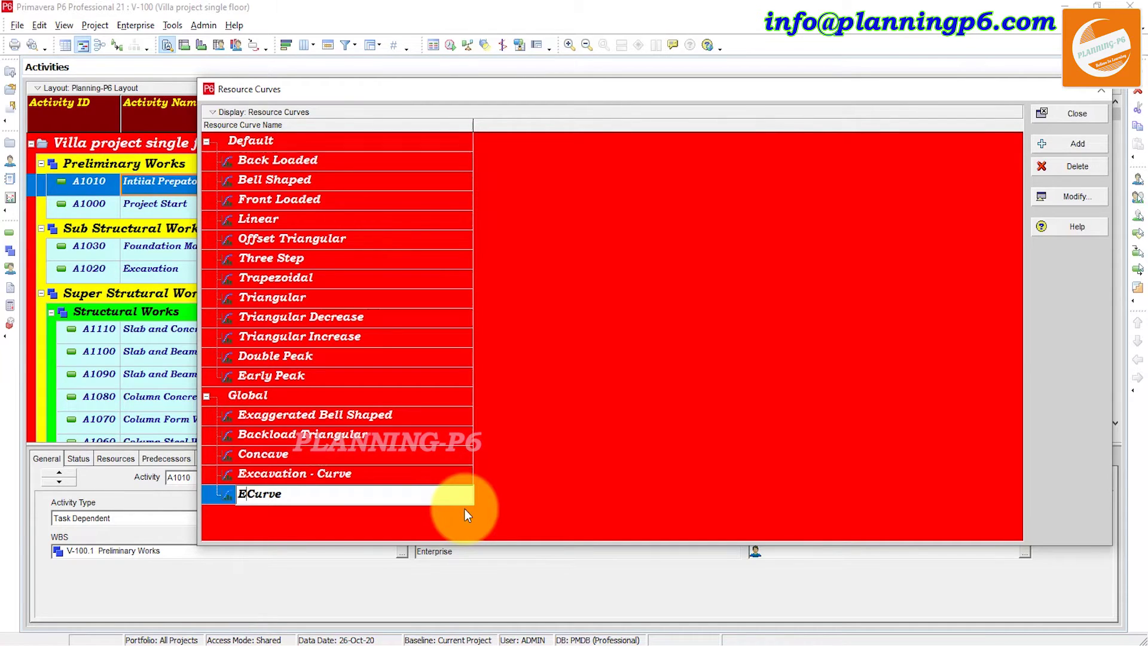
text(xample)
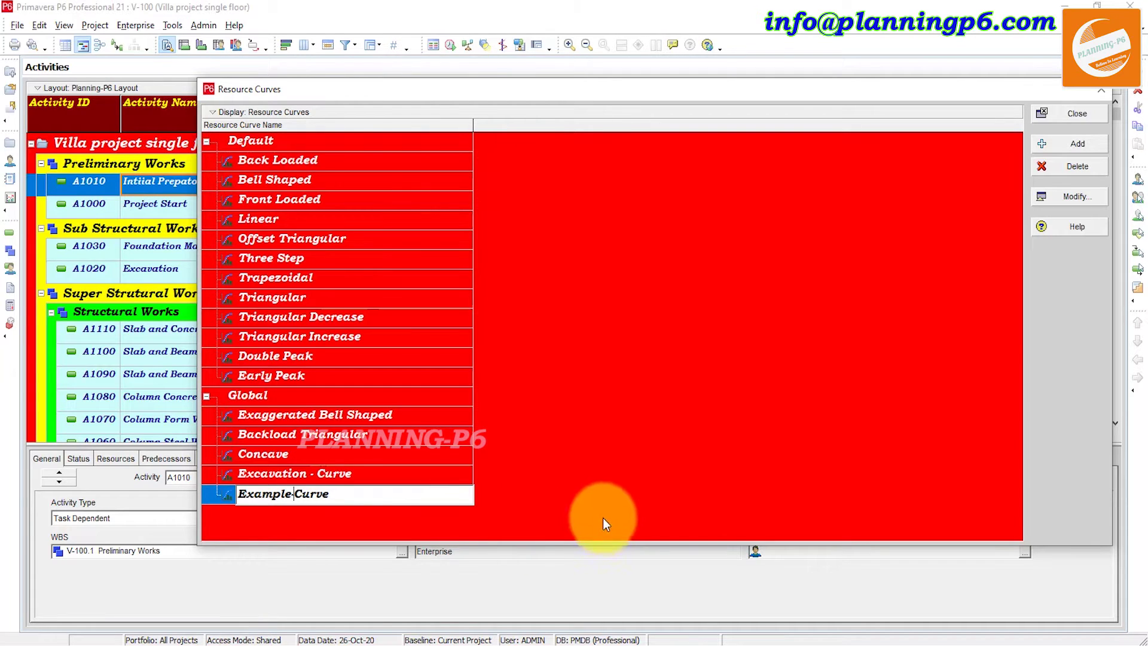
key(Return)
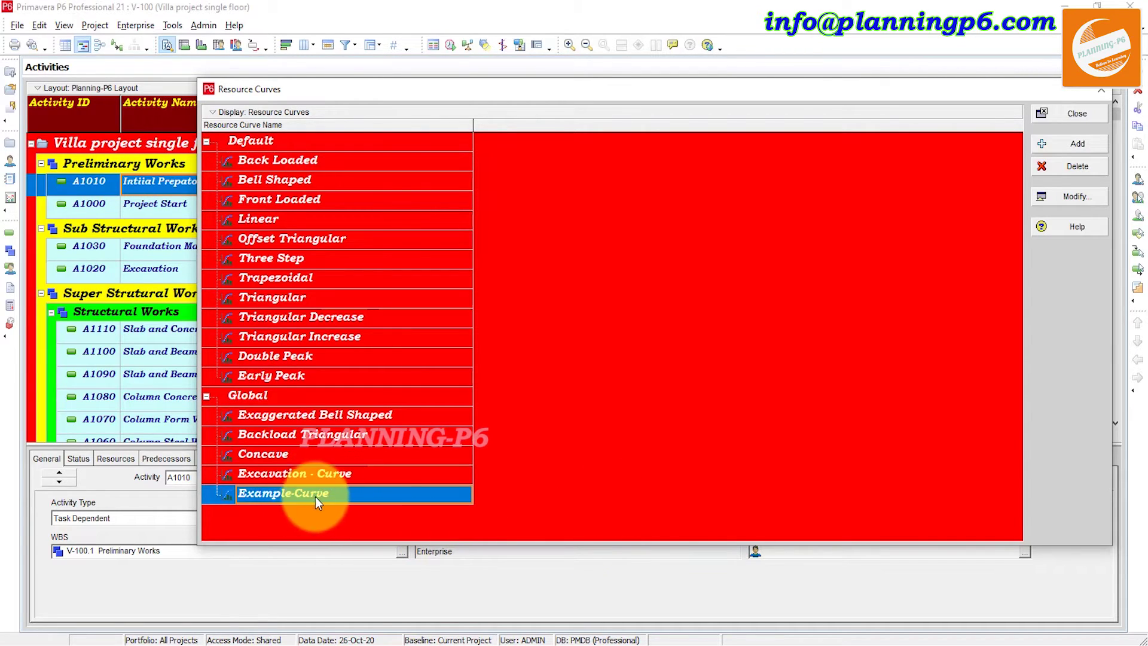
Modify Example-Curve, setting its curve values to 0.5 at 5% duration, 0.5 at 10% and 0.8 at 15%.
click(1089, 198)
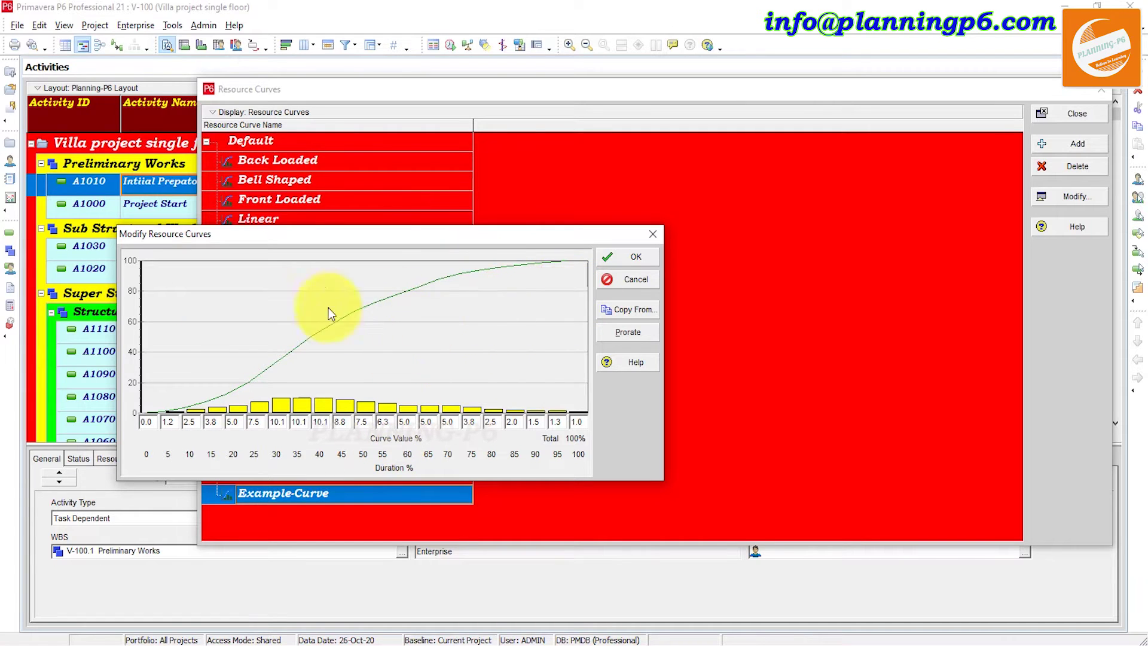
click(175, 423)
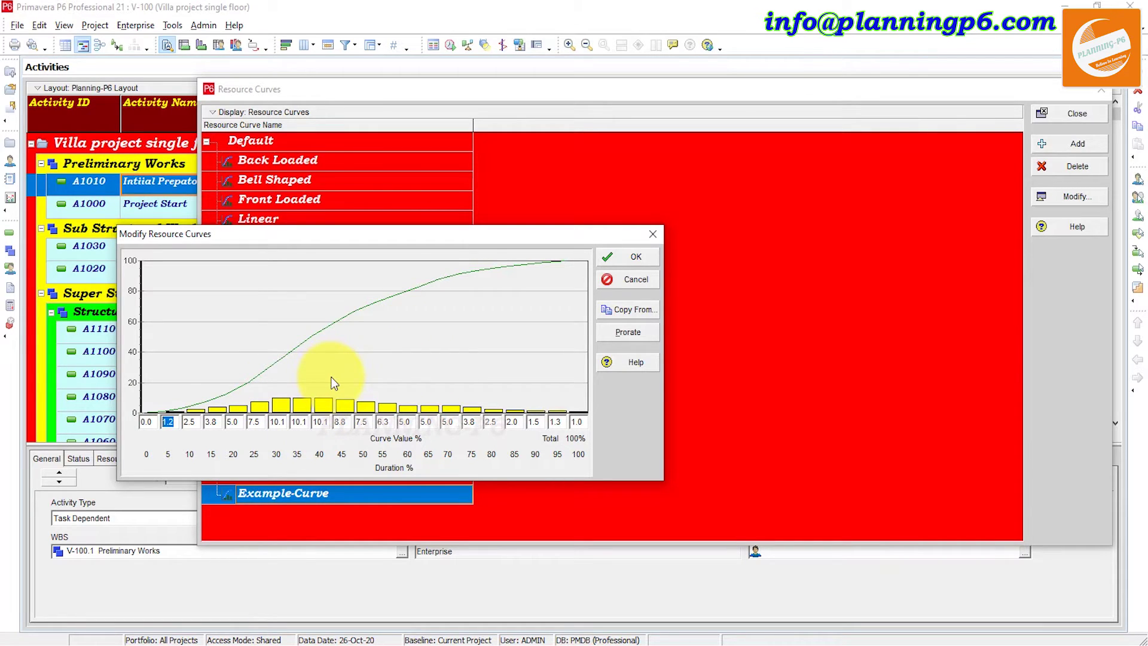
text(0.5)
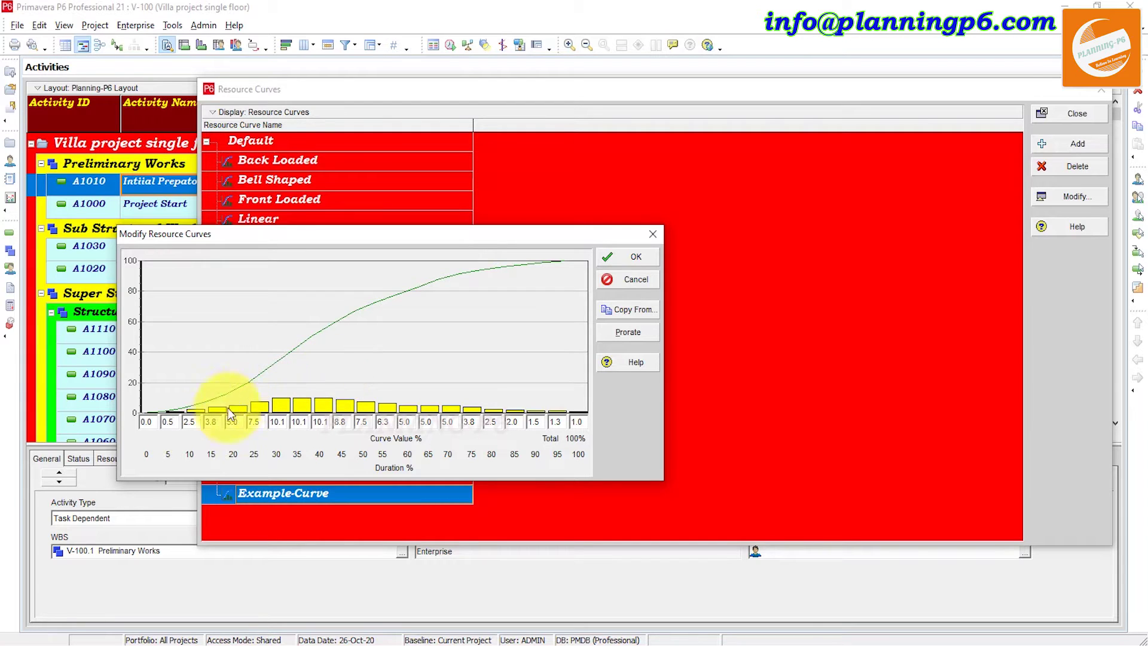
click(196, 422)
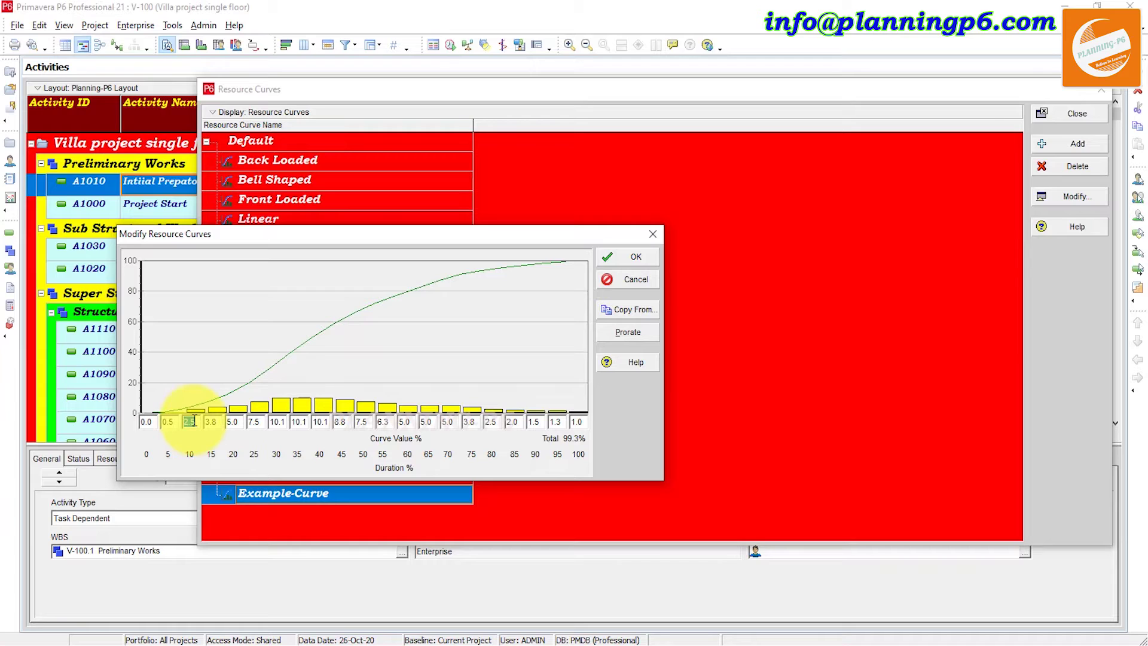
text(0.5)
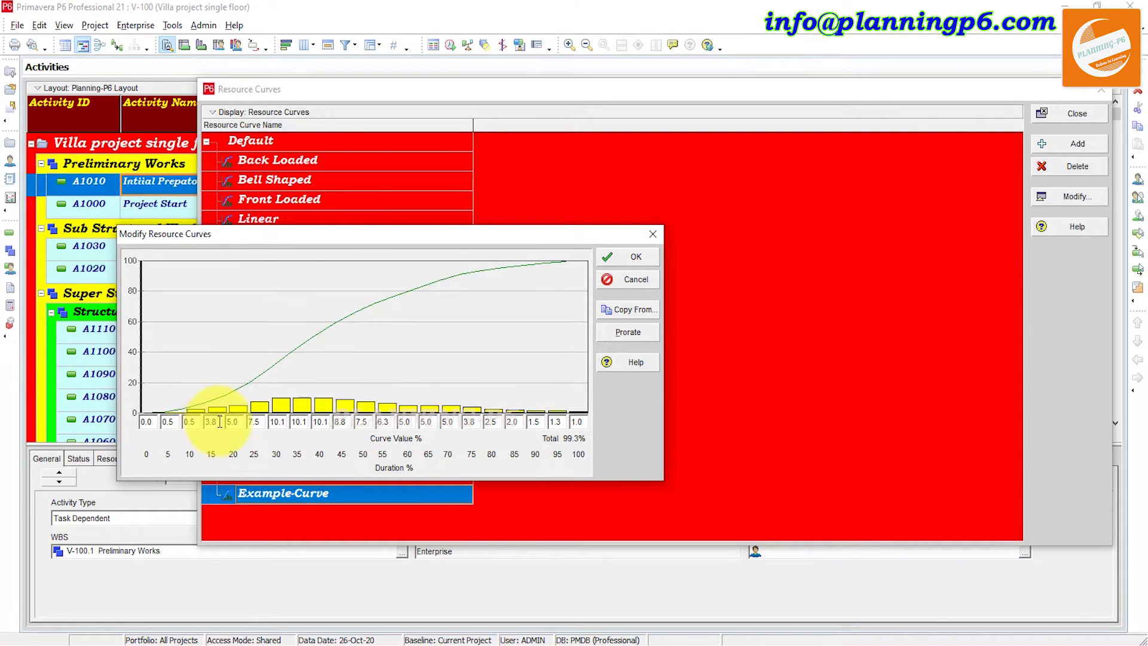
click(209, 422)
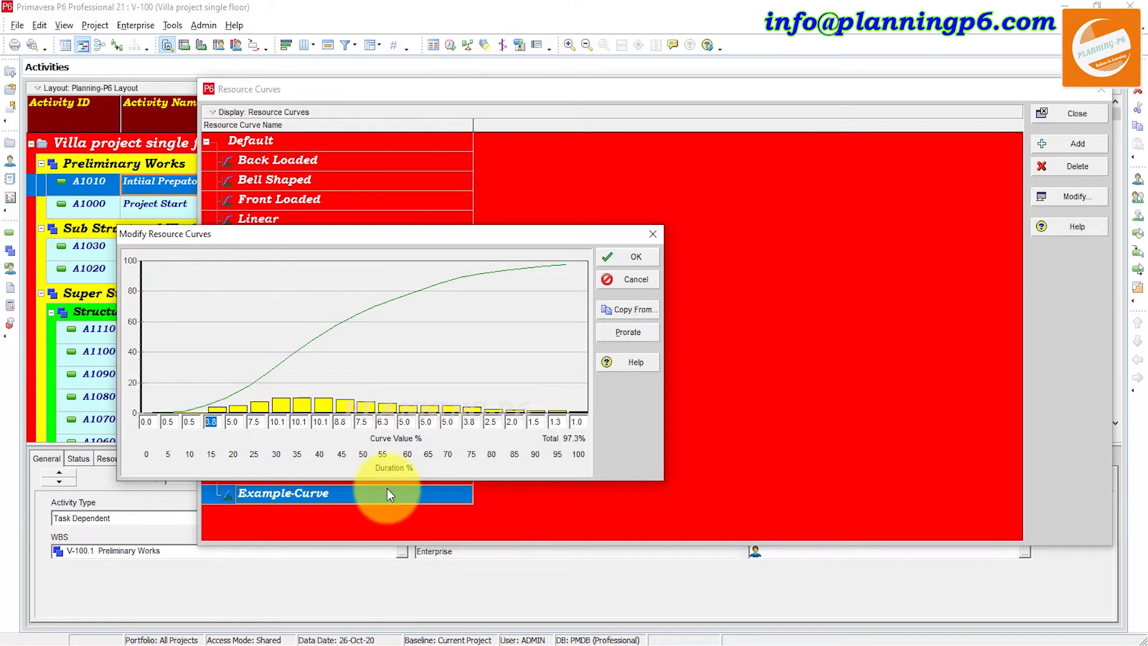
text(0.8)
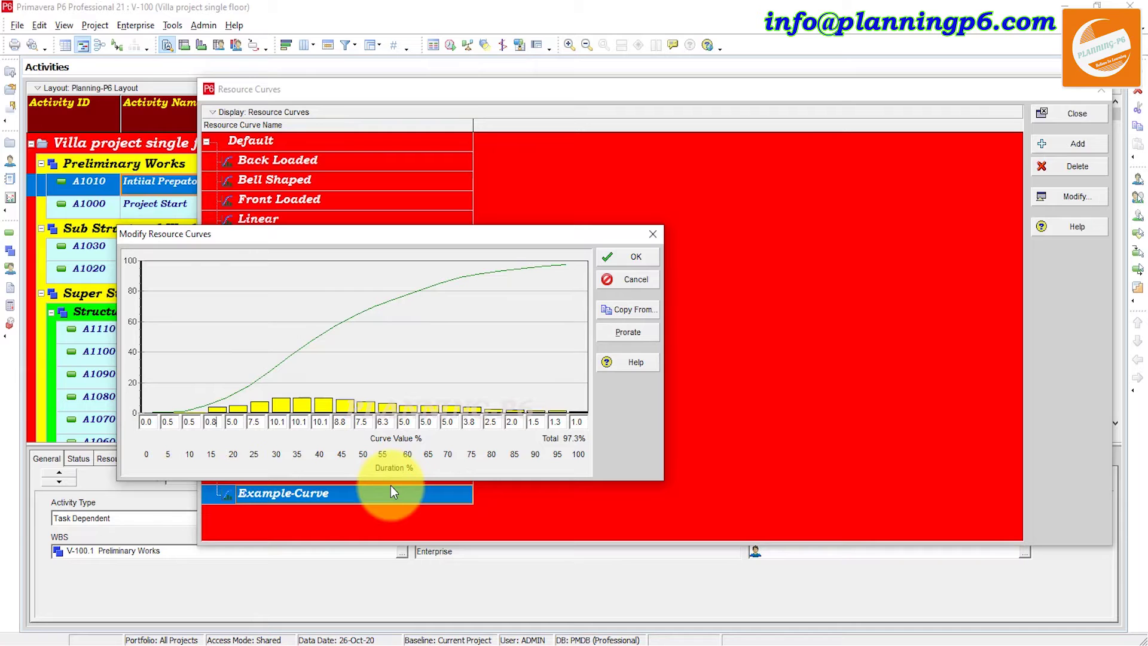
Set Example-Curve's curve values to 1 at 20% duration, 1.5 at 25% and 2 at 30%.
click(243, 422)
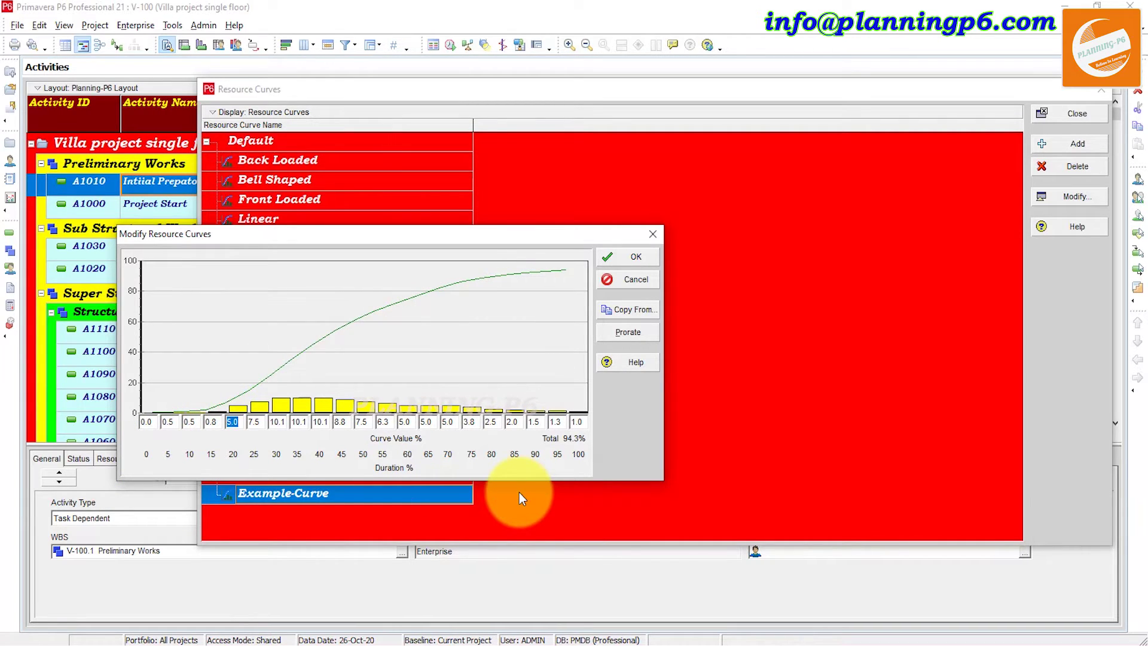
text(1)
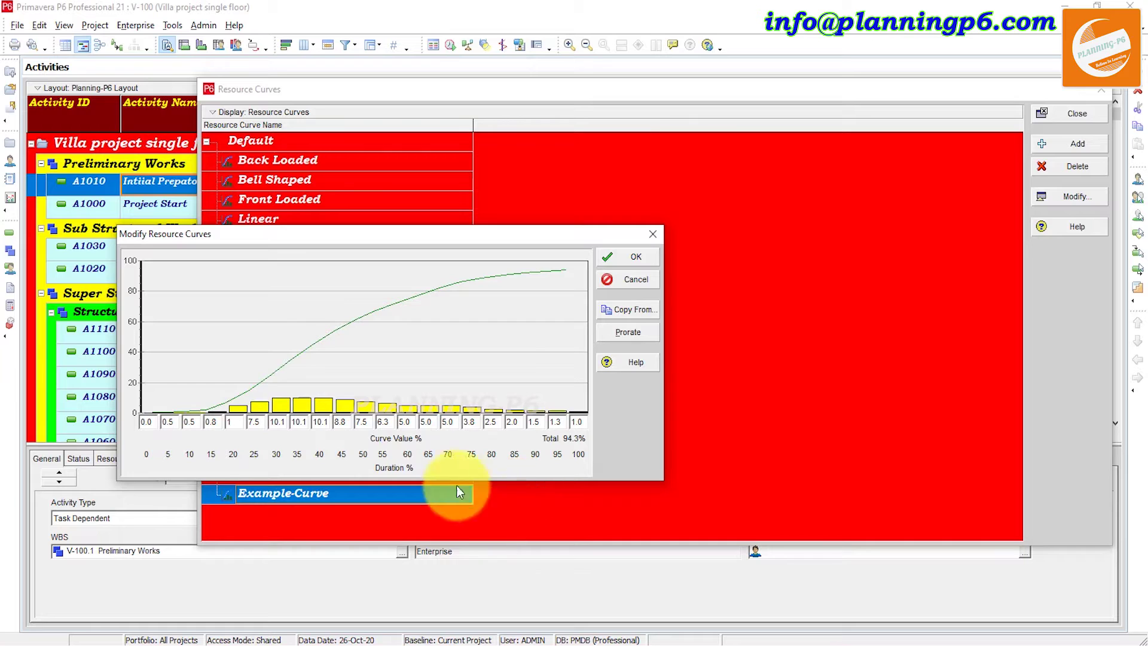
click(251, 423)
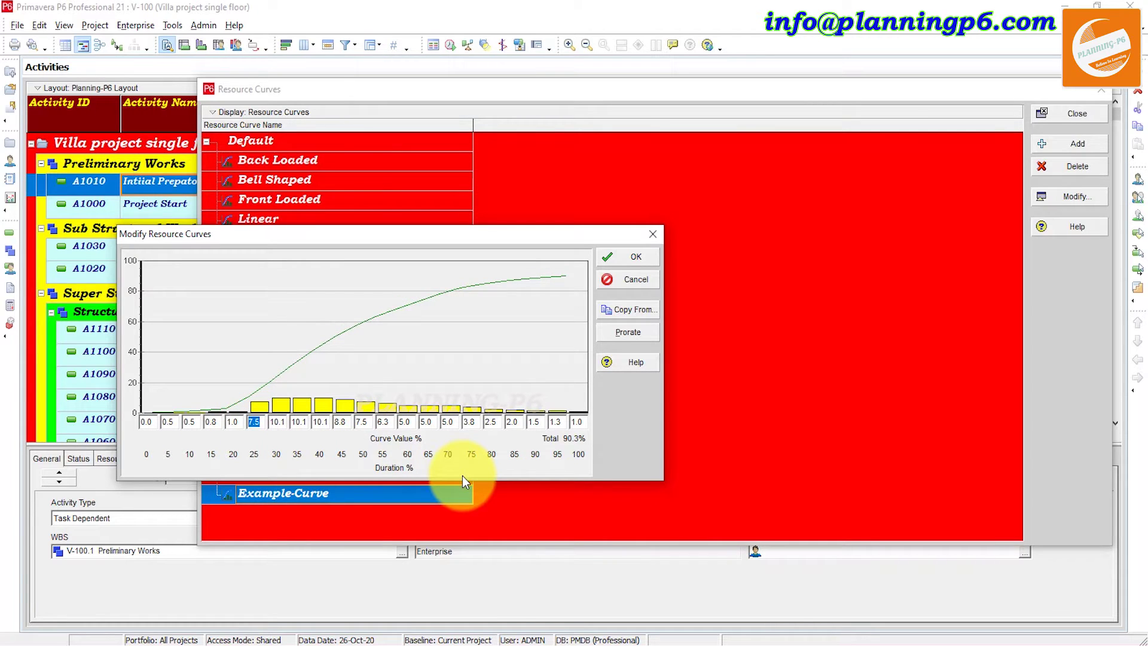
text(1.5)
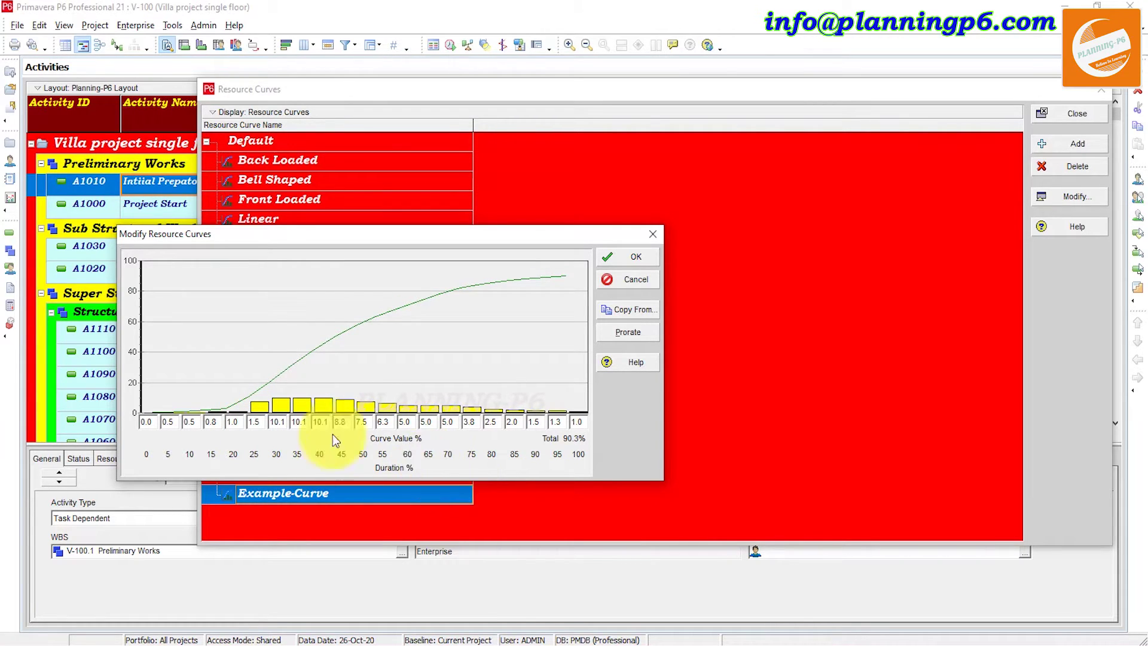
click(283, 424)
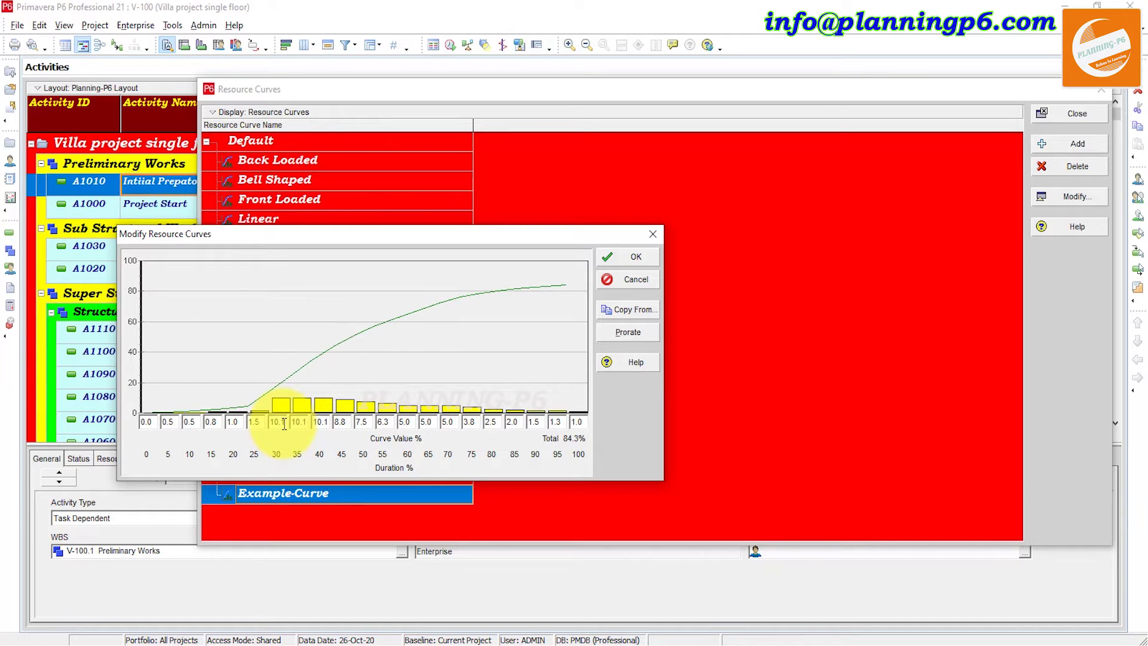
text(2)
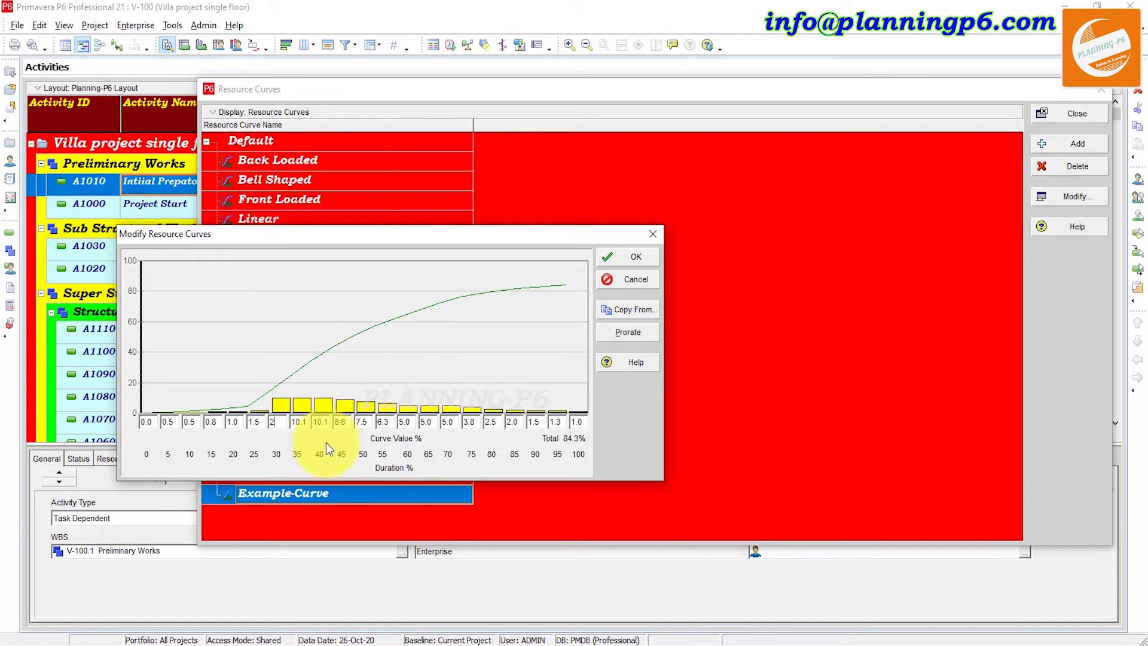
Set Example-Curve's curve values to 3 at 35% duration, 4 at 40%, 6 at 45% and 9 at 50%.
key(Tab)
text(3)
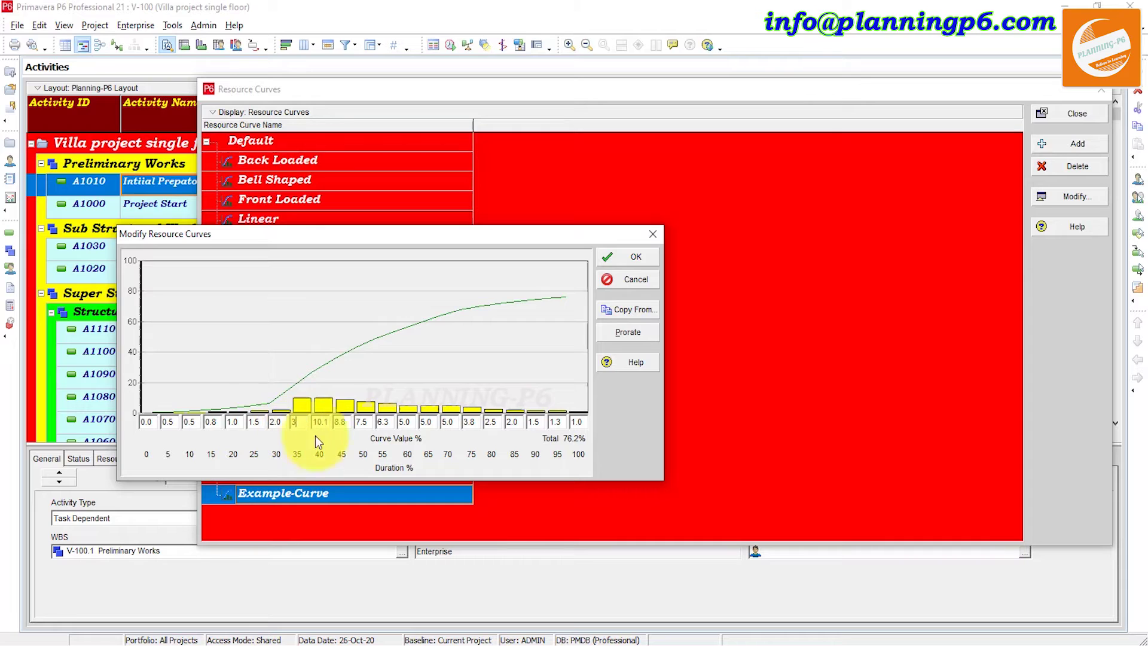
click(329, 421)
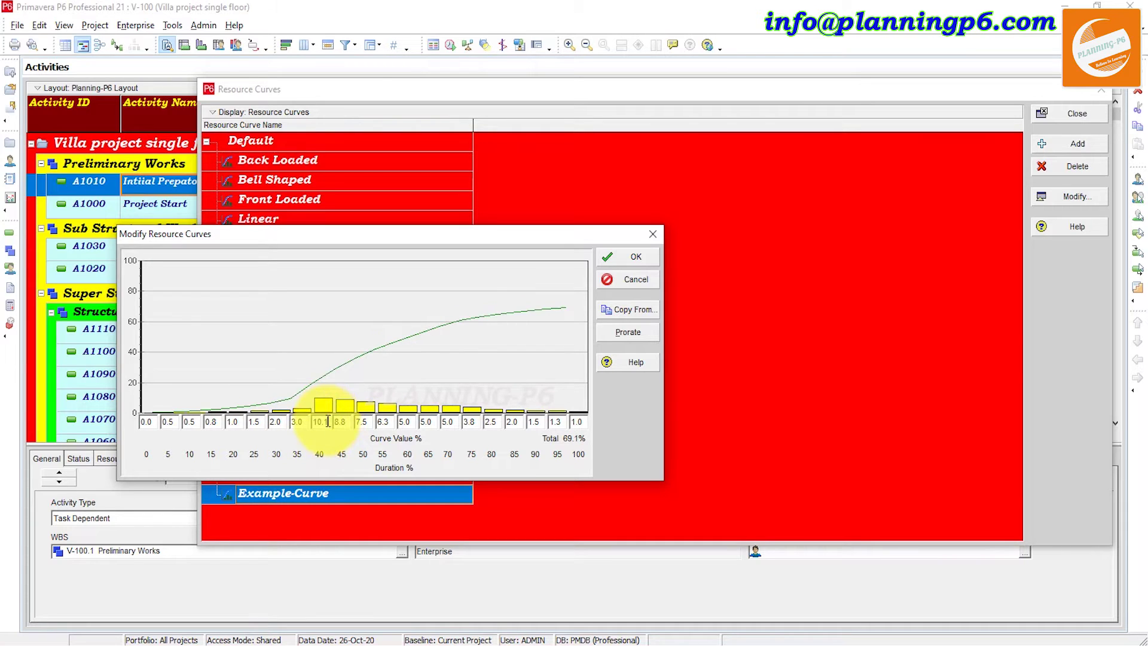
text(4)
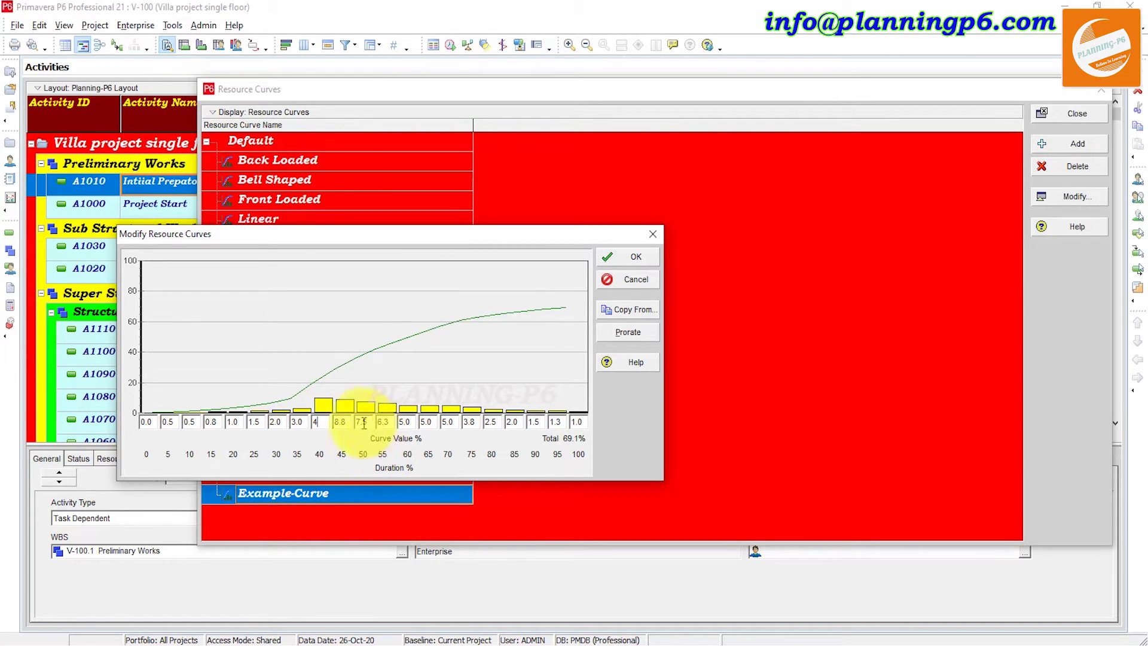
key(Tab)
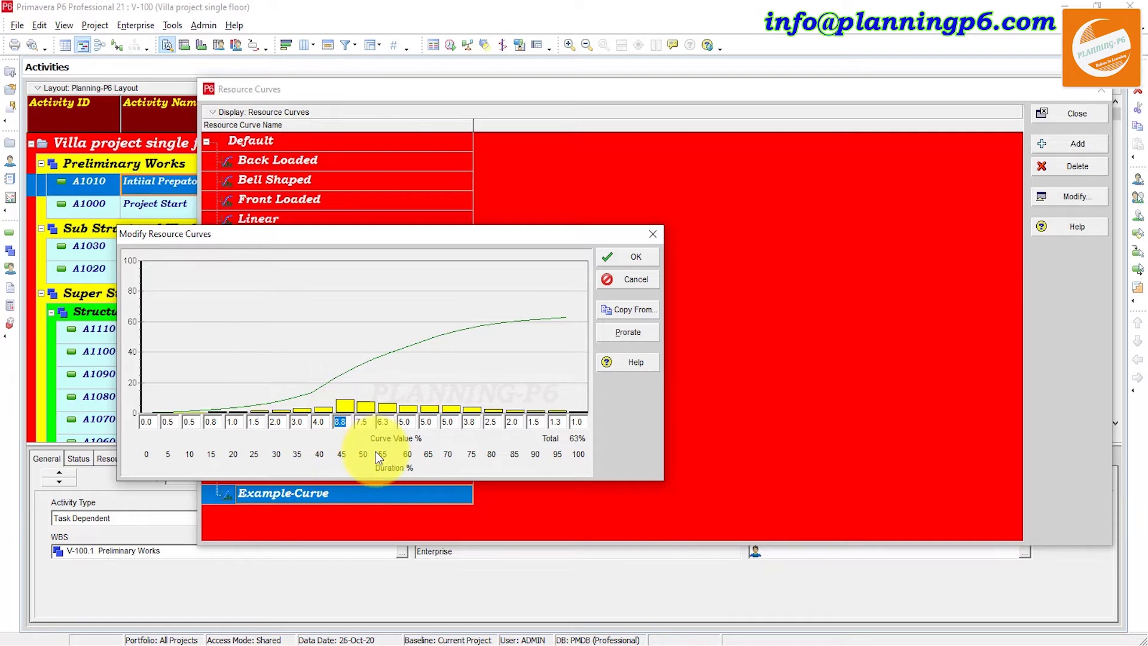
text(6)
key(Tab)
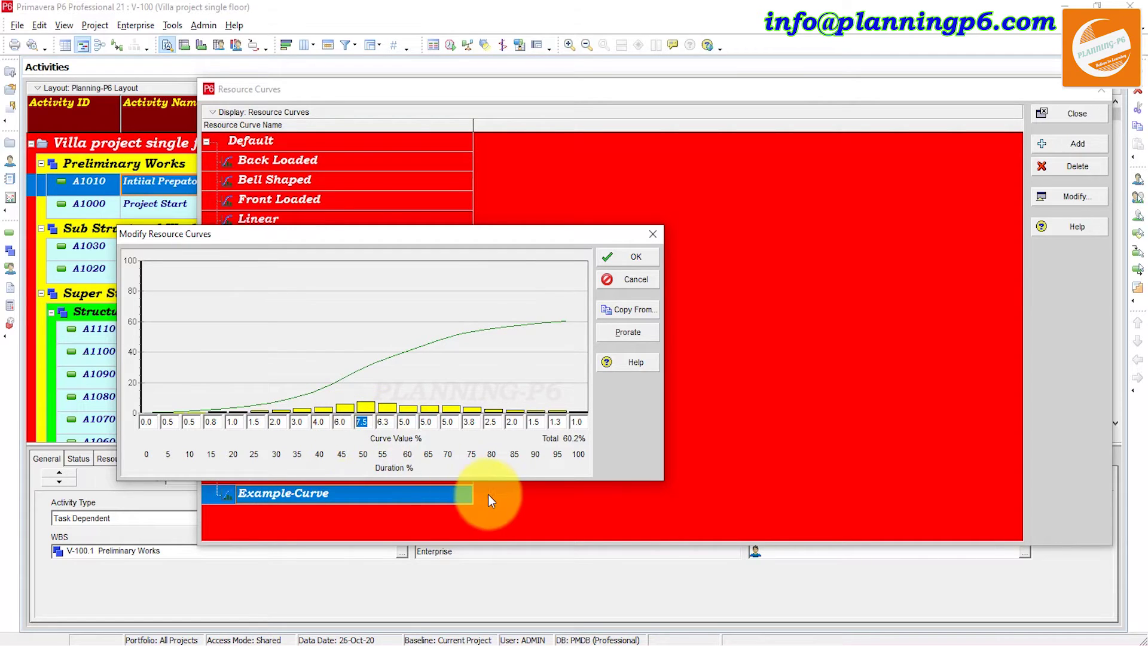
text(9)
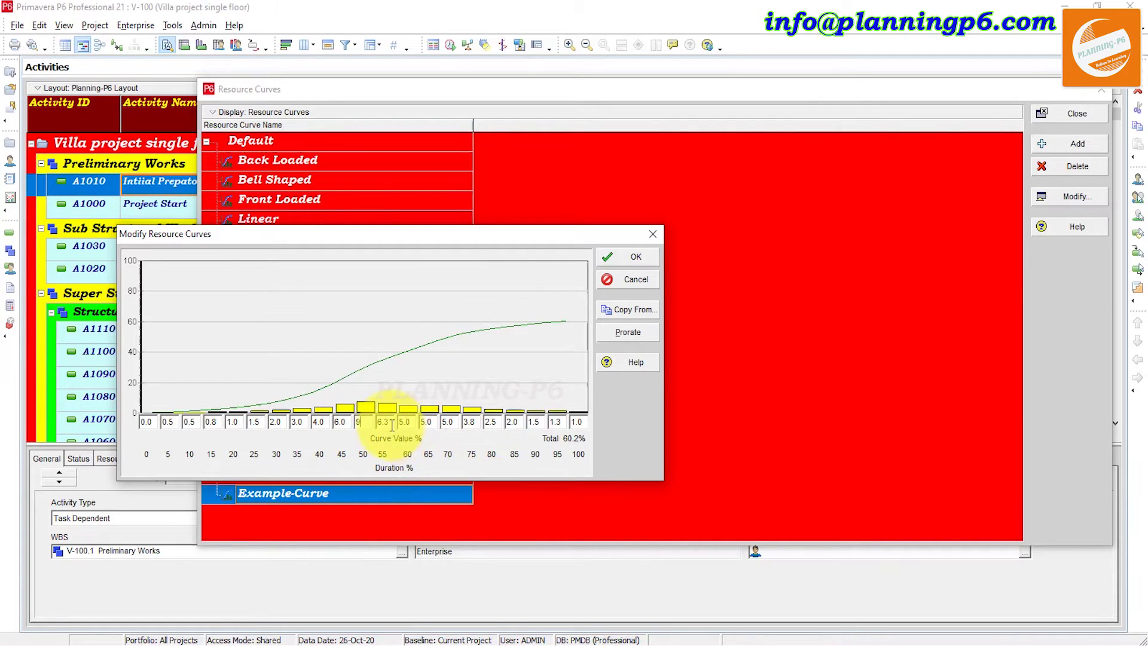
Set Example-Curve's curve values to 12 at 55% duration, 18 at 60% and 22 at 65%.
key(Tab)
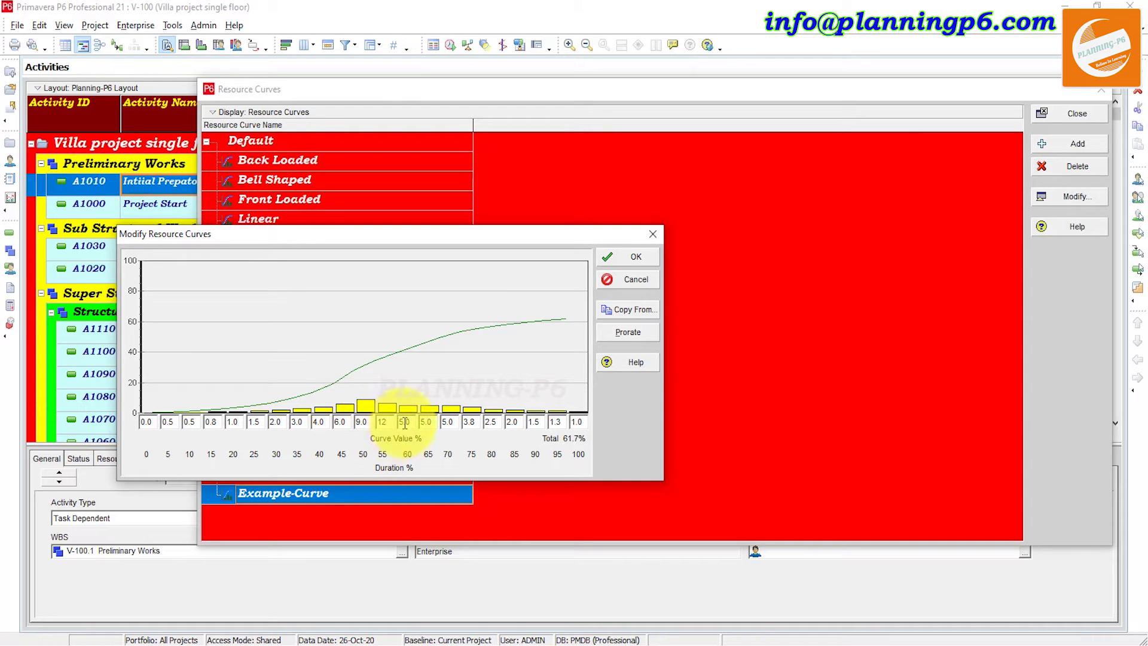
text(12)
key(Tab)
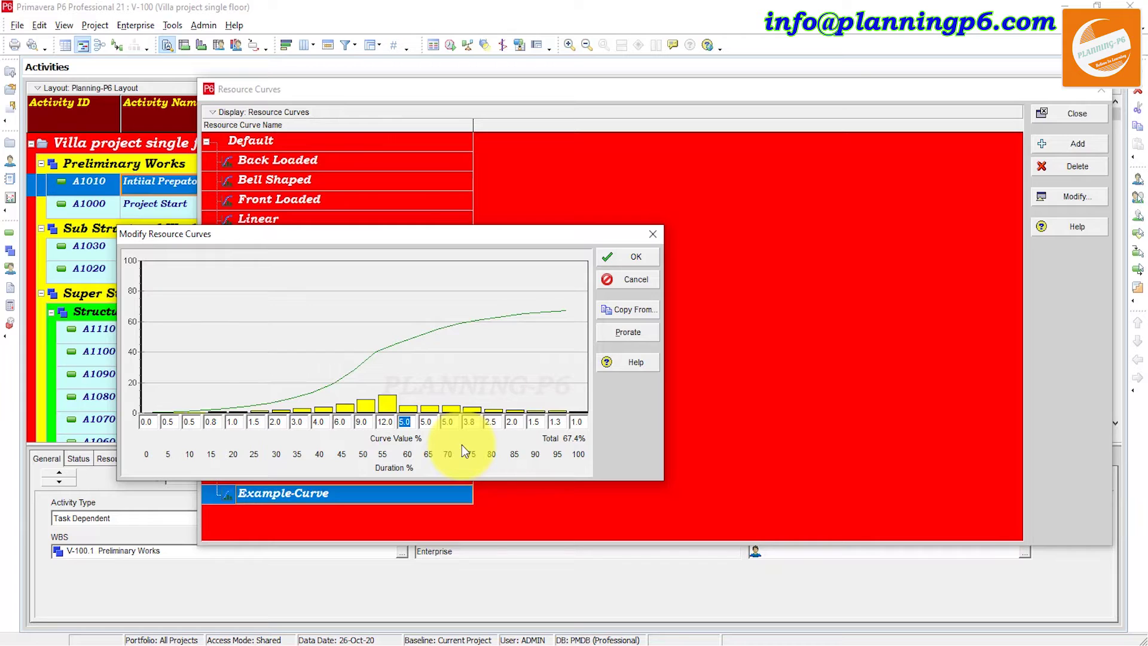
text(18)
key(Tab)
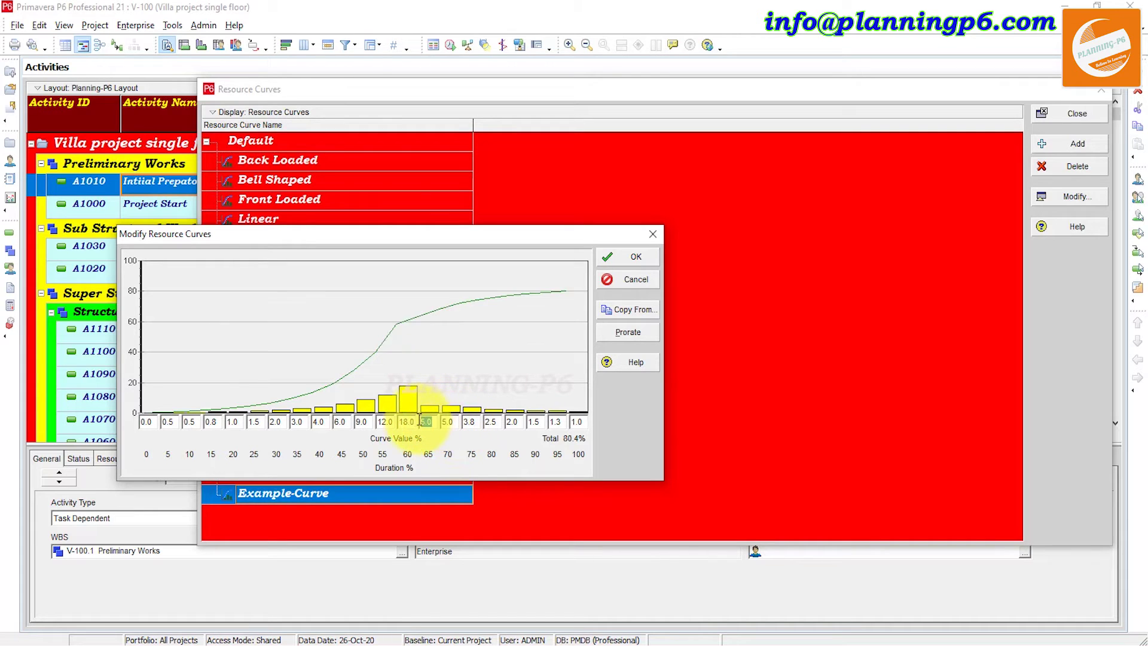
text(22)
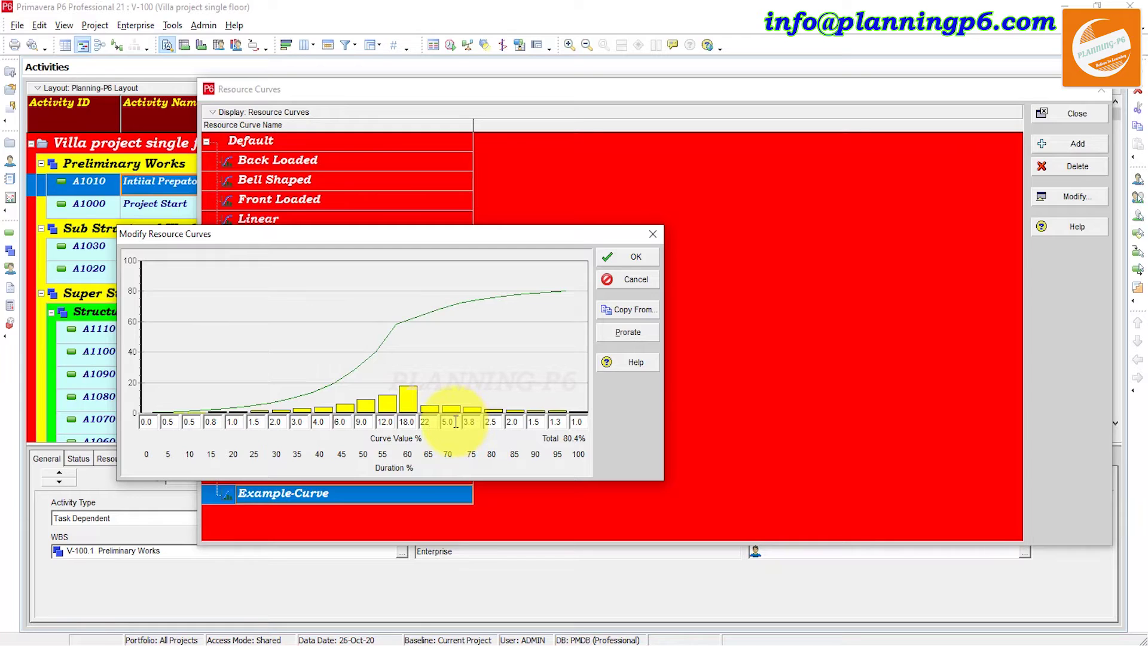
key(Tab)
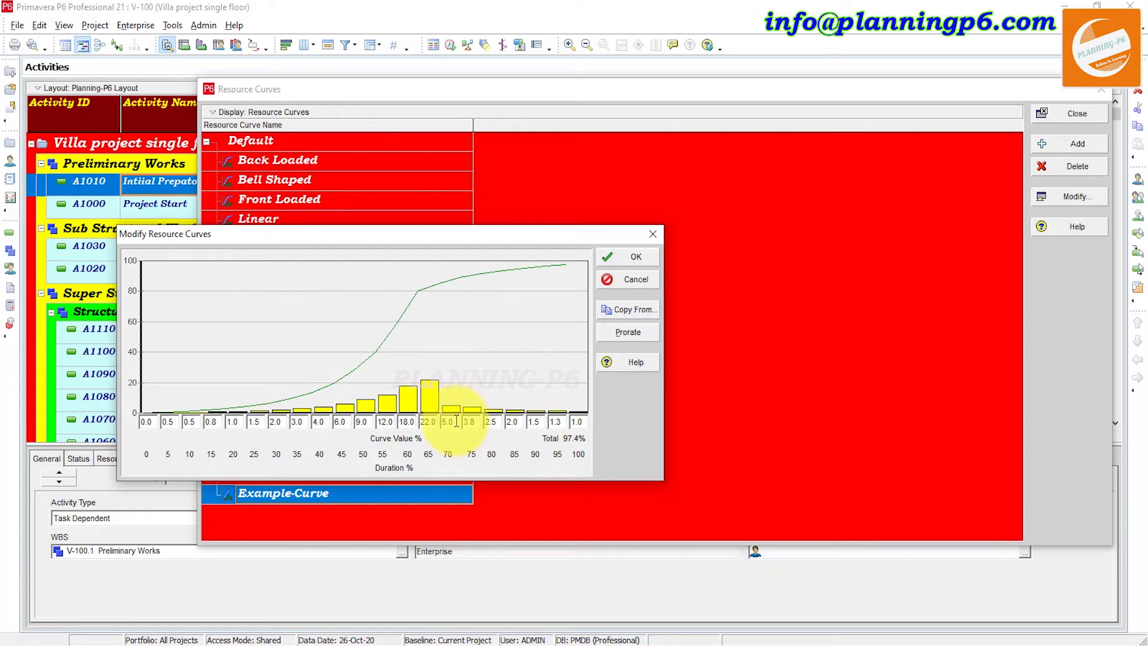
Set Example-Curve's curve values to 7 at 70% duration, 4 at 75% and 2.9 at 80%.
double_click(448, 422)
text(7)
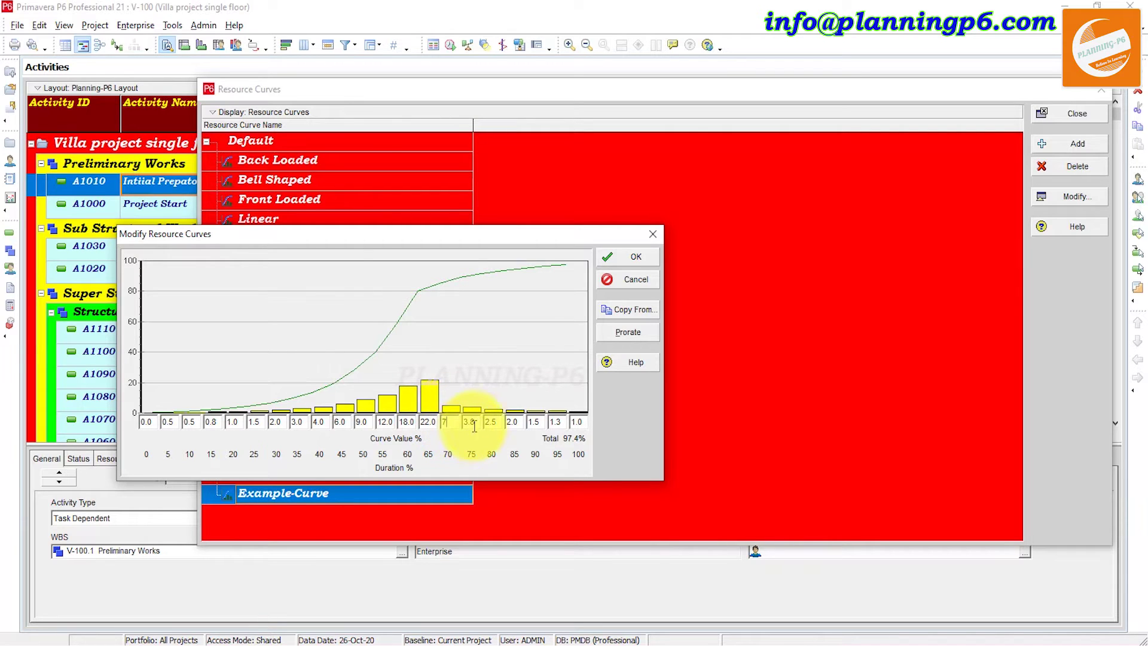
key(Tab)
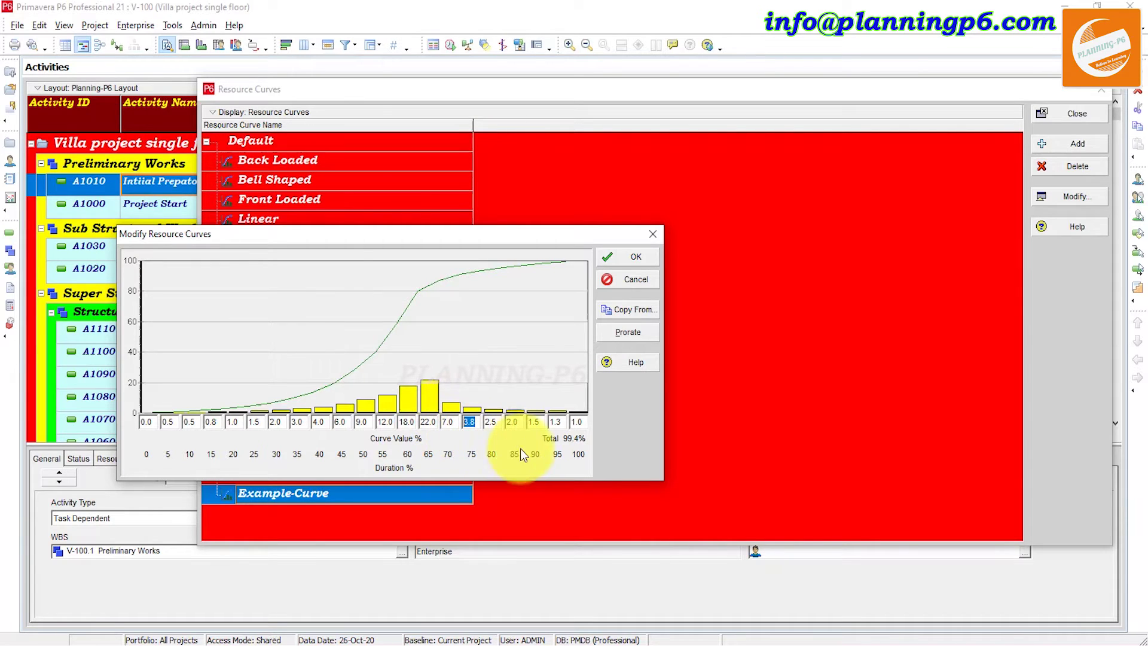
click(473, 409)
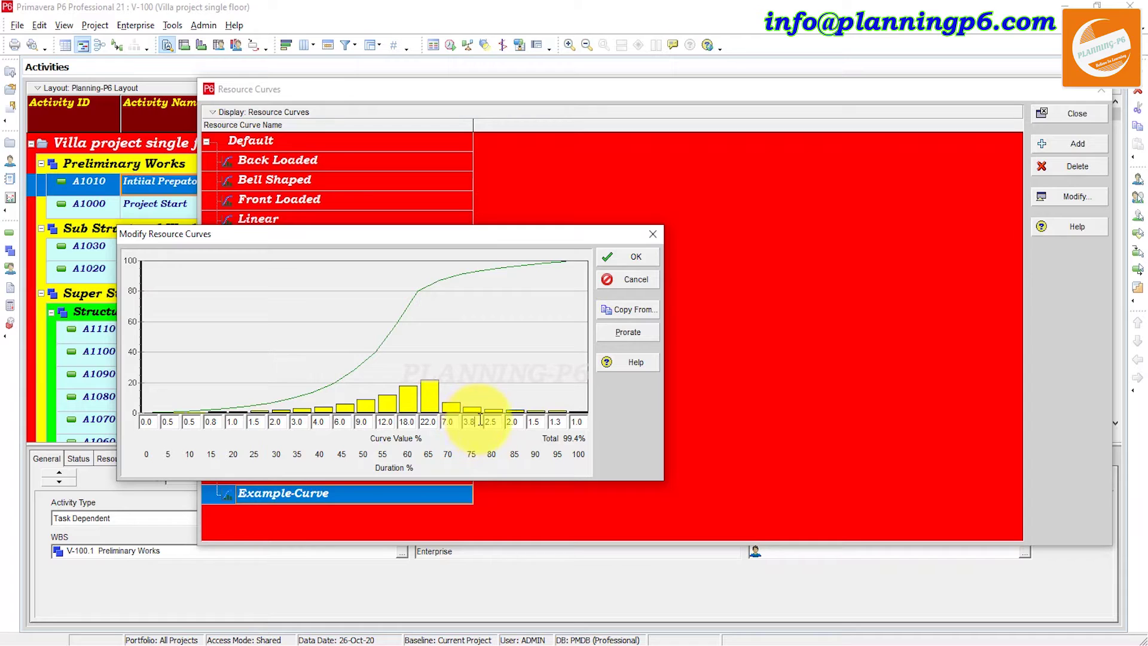
key(BackSpace)
key(BackSpace)
key(BackSpace)
text(4)
click(501, 425)
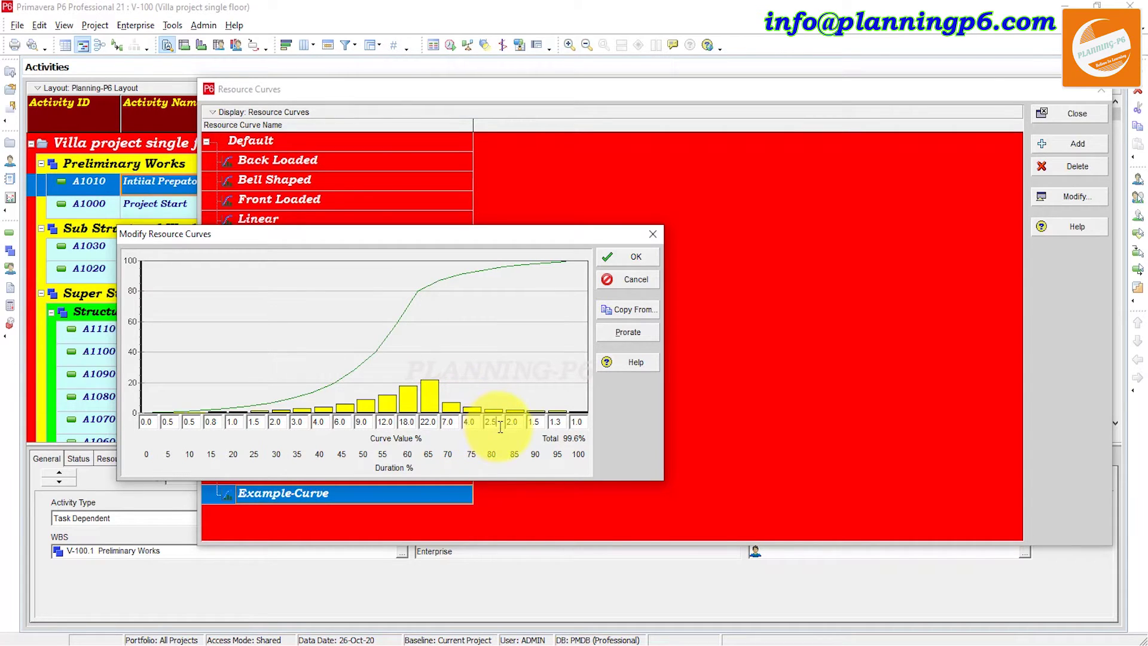
text(2.9)
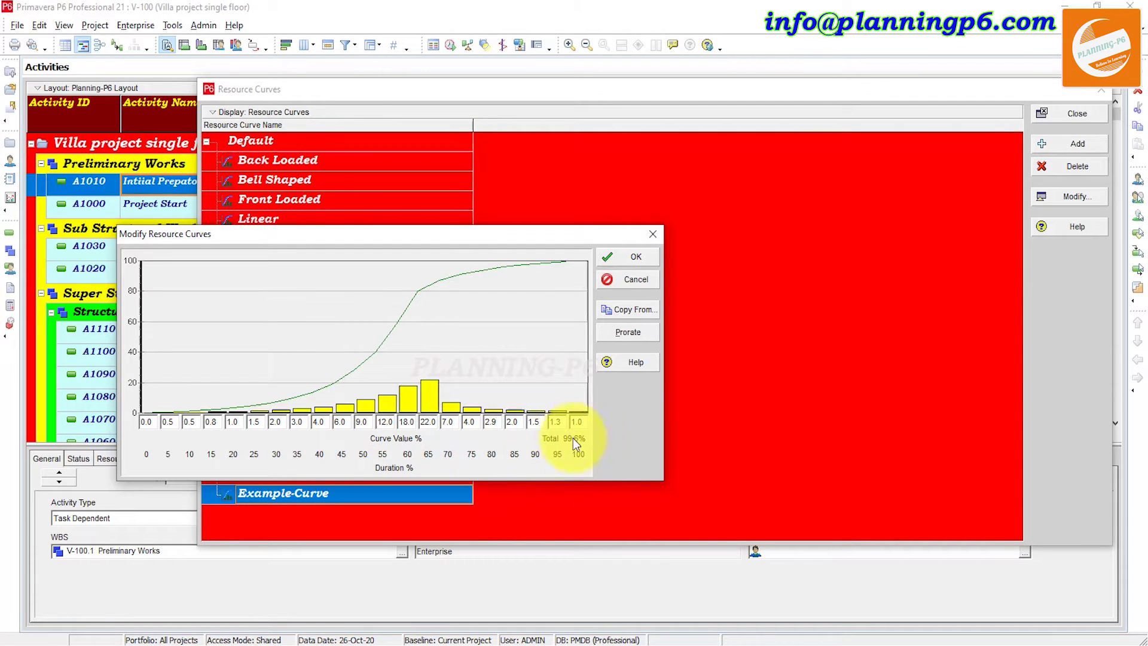
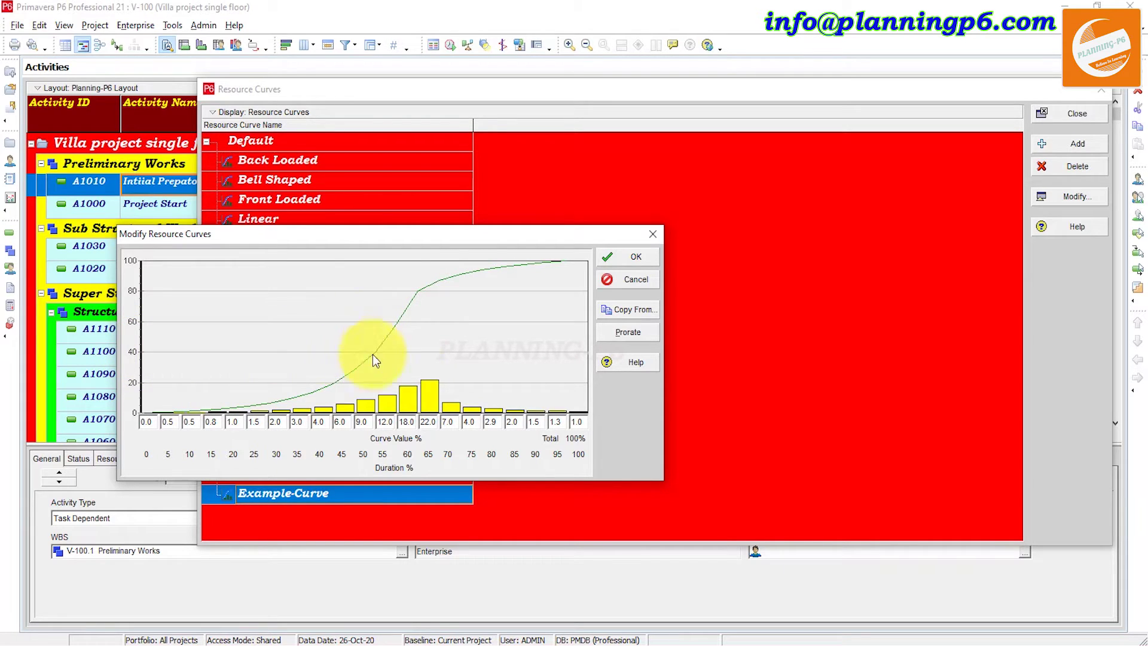
Copy the Early Peak distribution into Example-Curve, accept the modified curve and close Resource Curves.
click(628, 332)
click(616, 310)
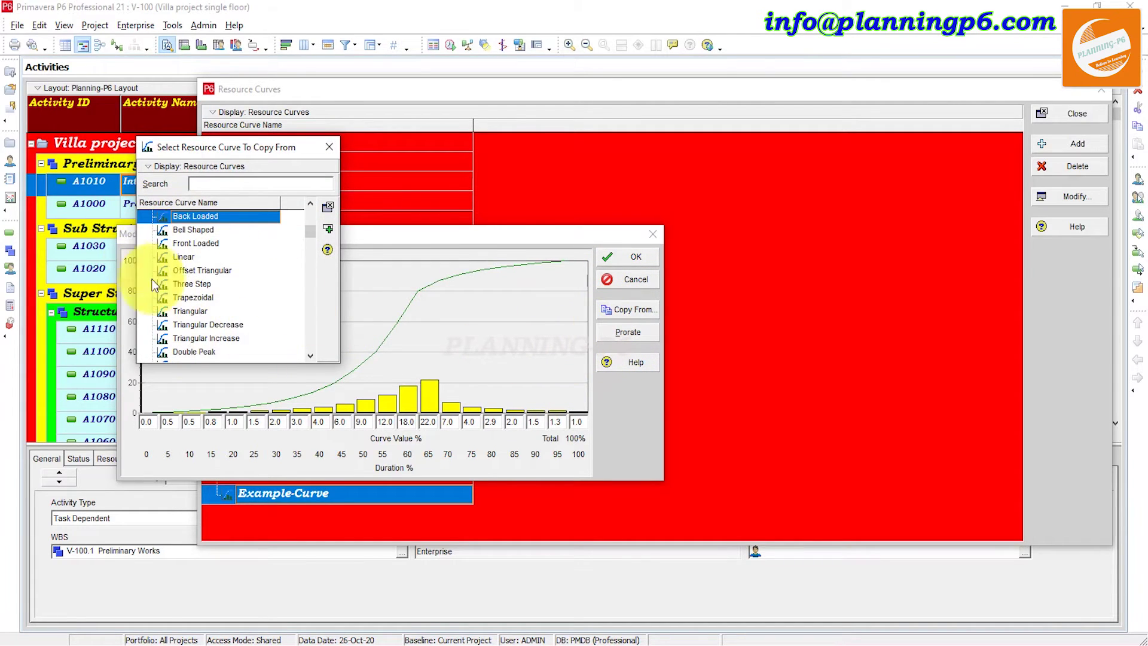
click(329, 147)
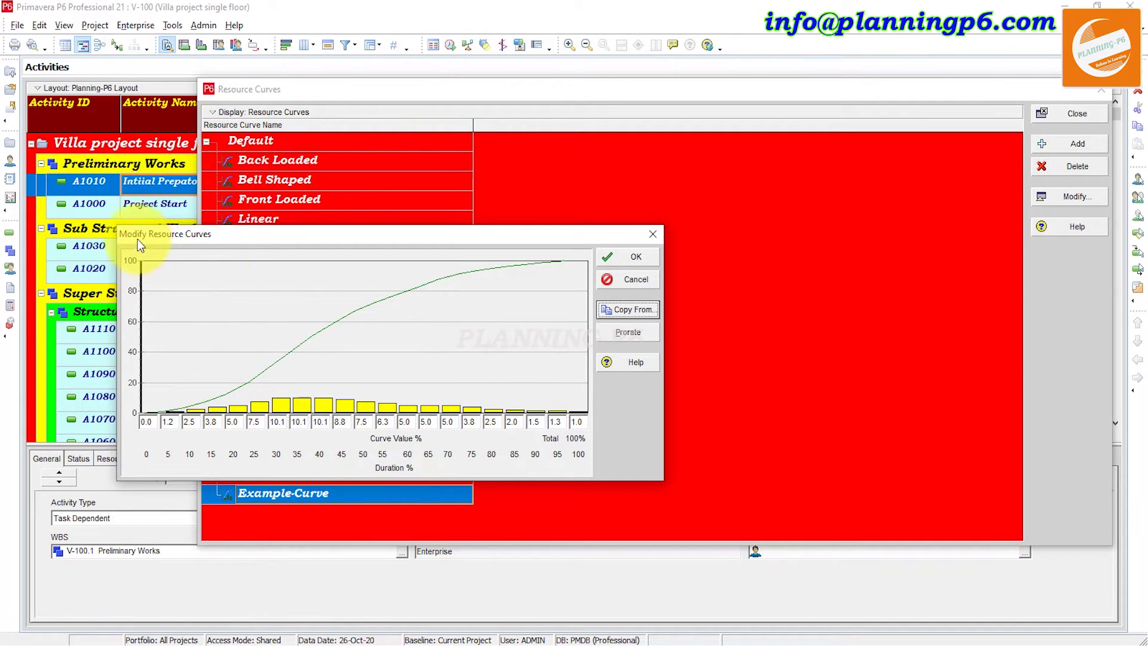
click(620, 264)
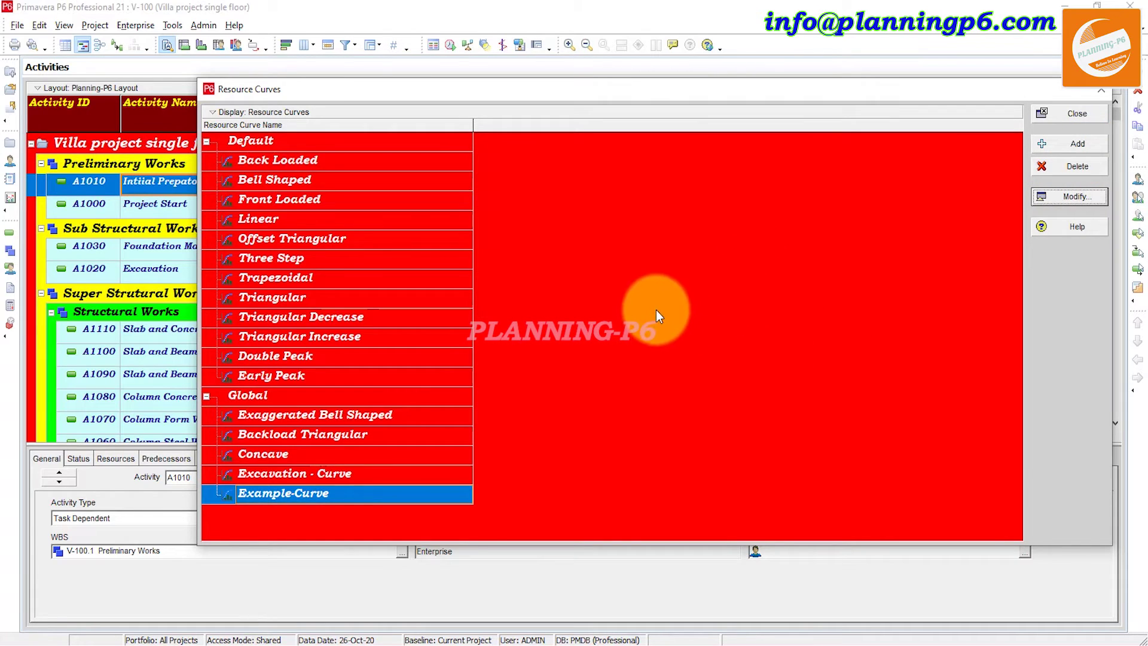
click(1062, 113)
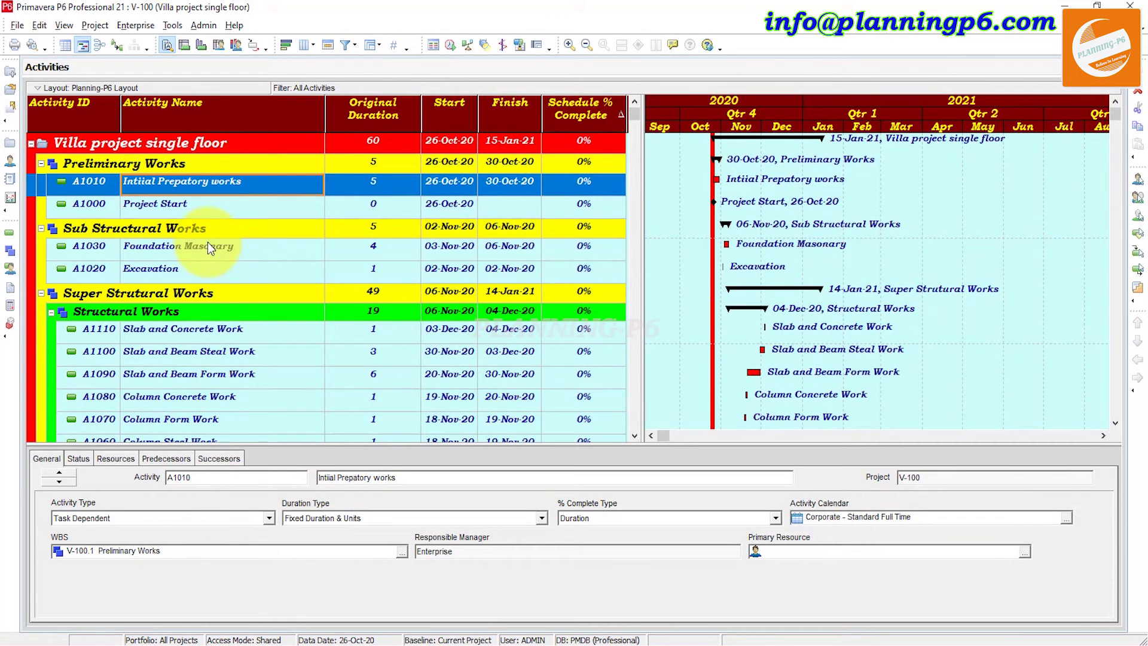
Find Curve among the available resource assignment columns for the Excavation activity A1020 and add it to the selected ones.
click(178, 272)
click(115, 458)
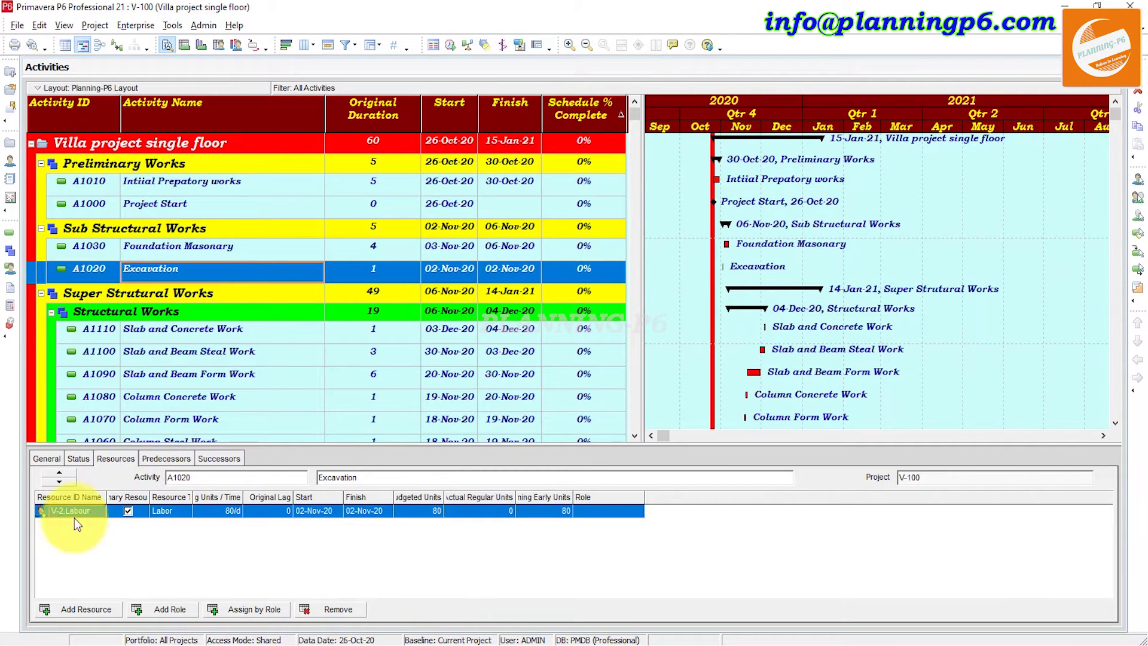
right_click(657, 500)
click(686, 510)
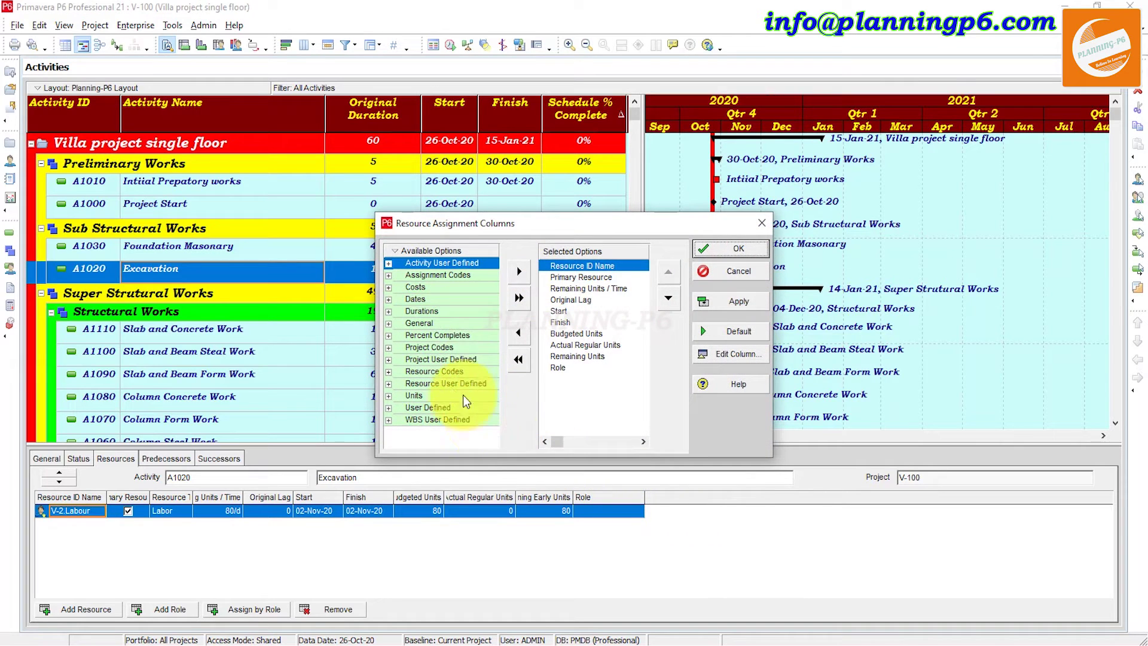
right_click(440, 252)
click(432, 262)
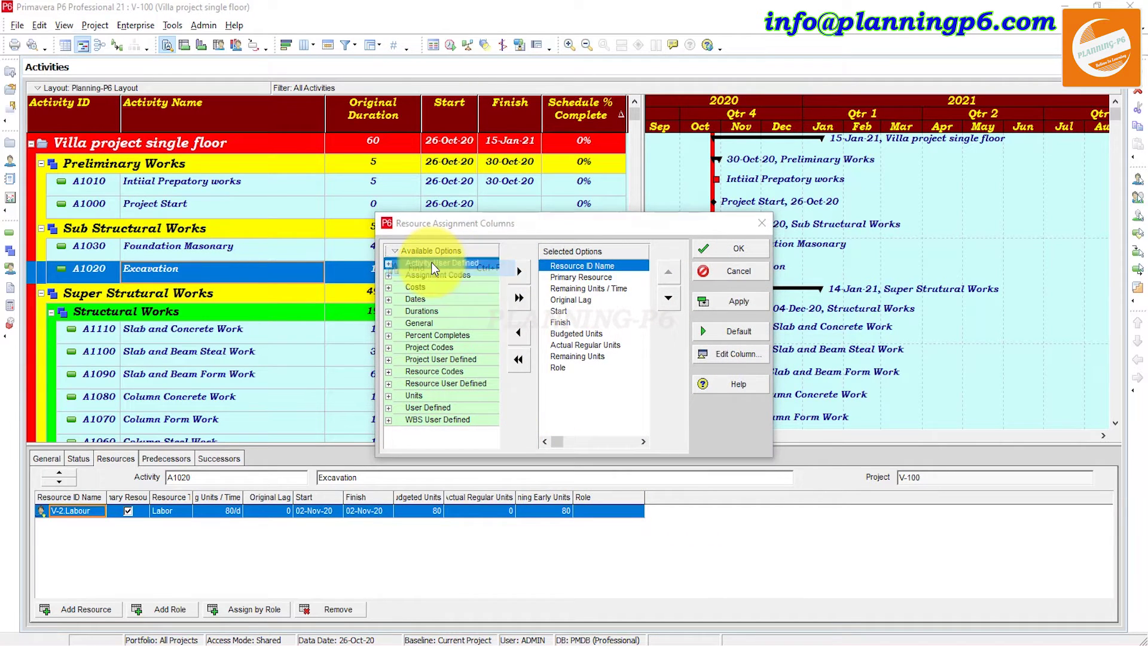
text(curve)
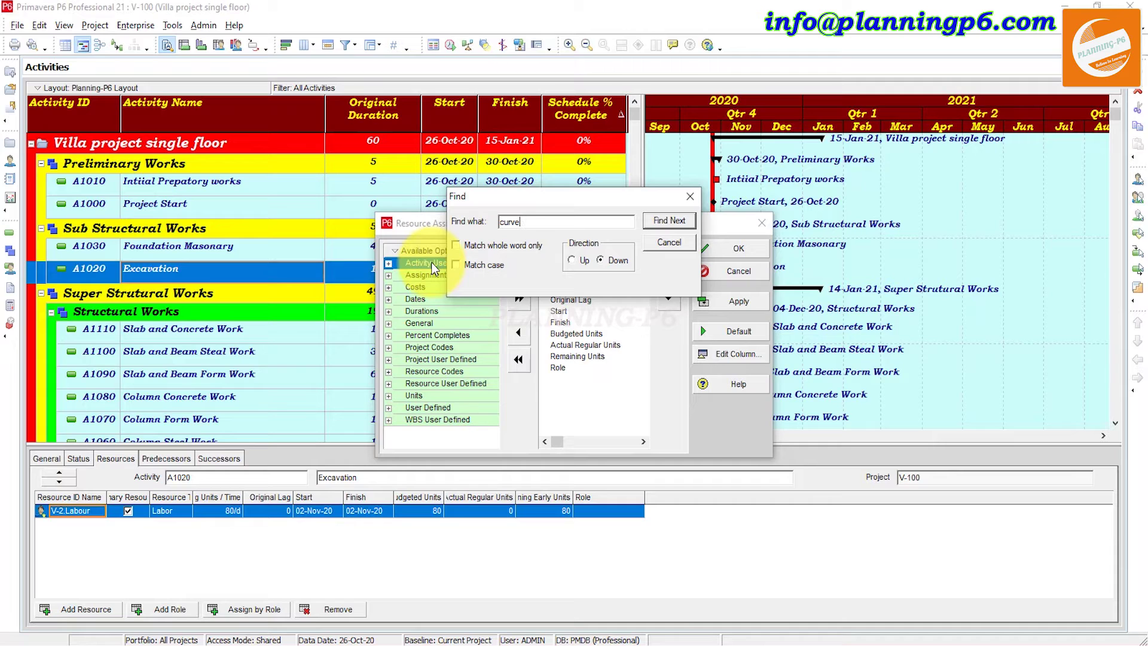
key(Return)
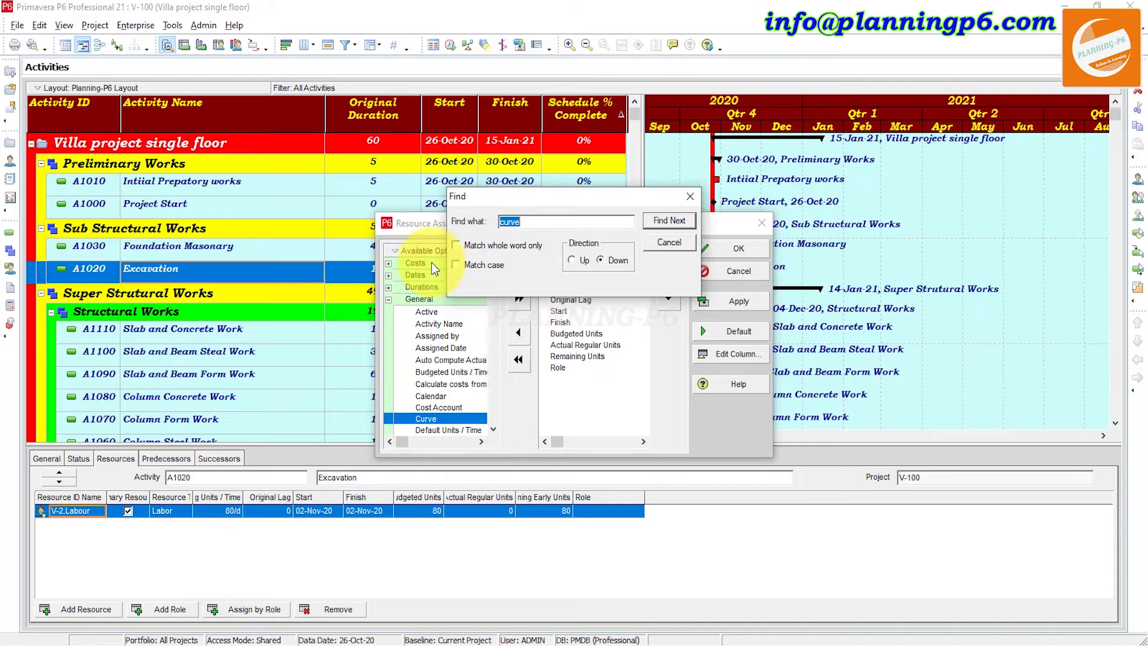
double_click(433, 422)
click(669, 243)
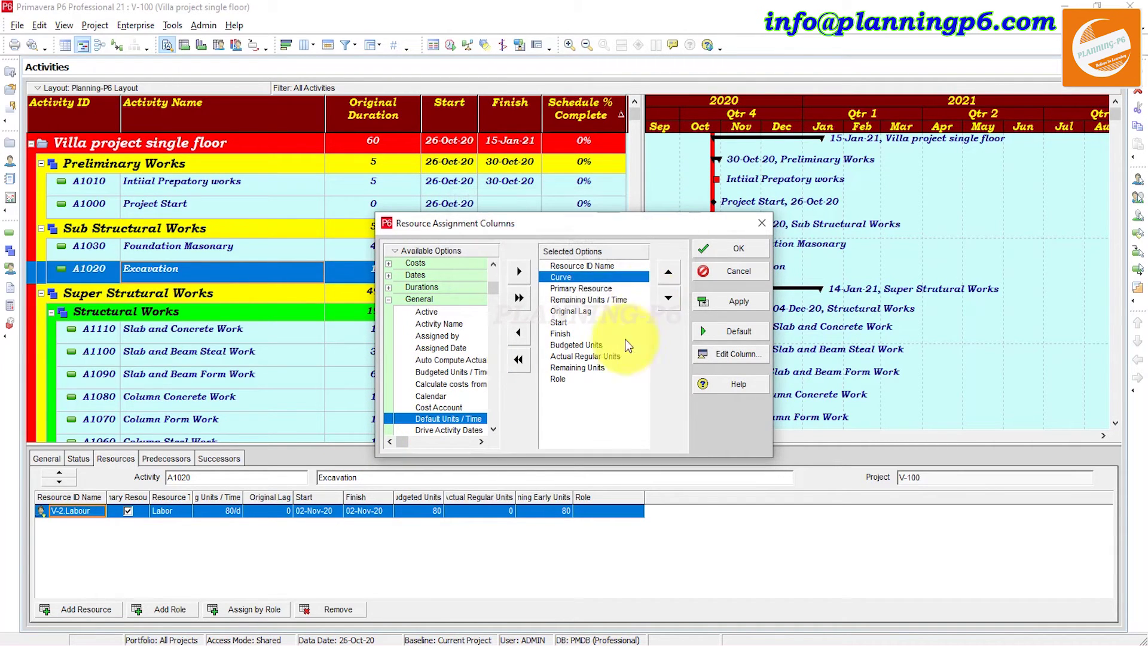
Move the Curve column to the end of the selected columns, after Role, and accept the column layout.
click(669, 297)
click(669, 297)
click(668, 297)
click(669, 297)
click(669, 297)
click(669, 298)
click(668, 298)
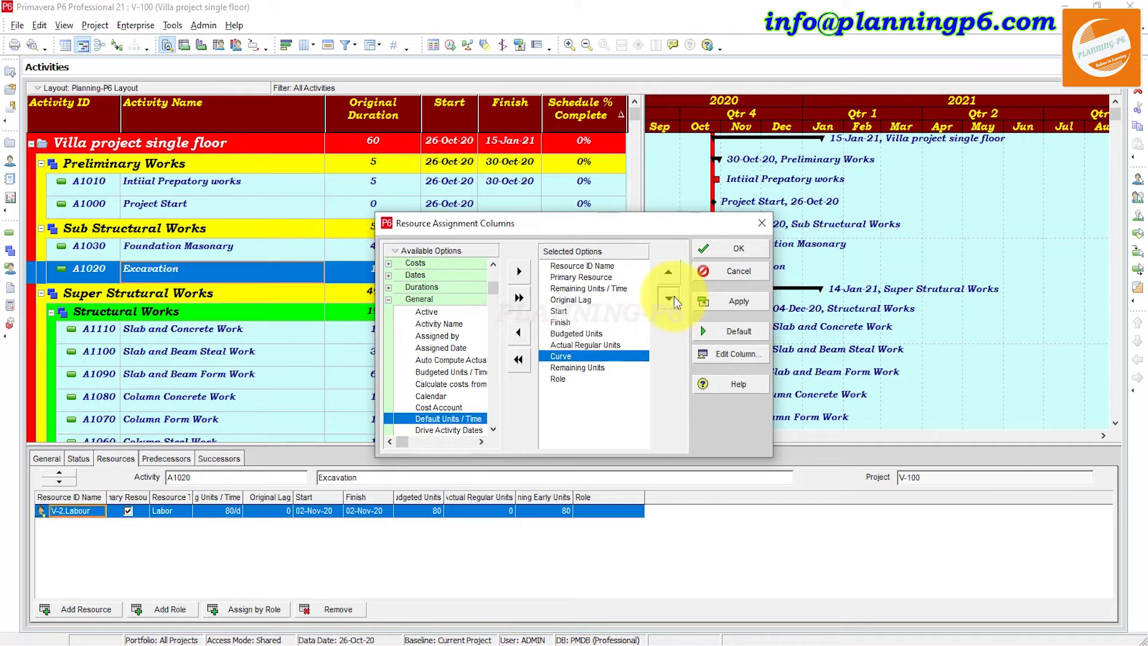
click(670, 297)
click(669, 297)
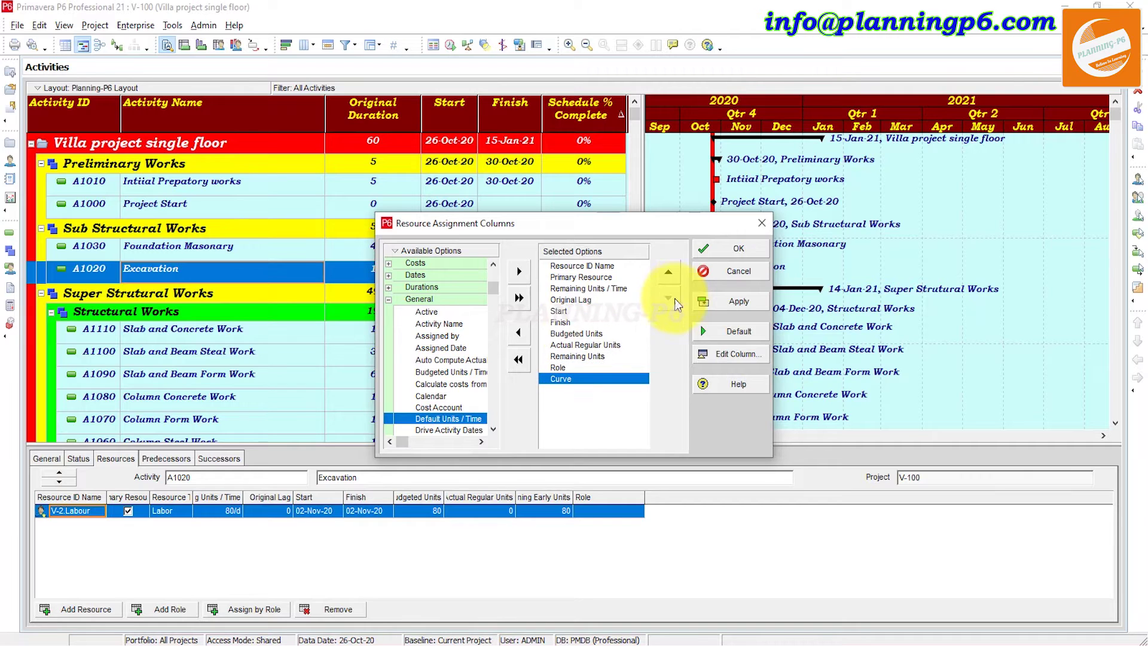
click(735, 249)
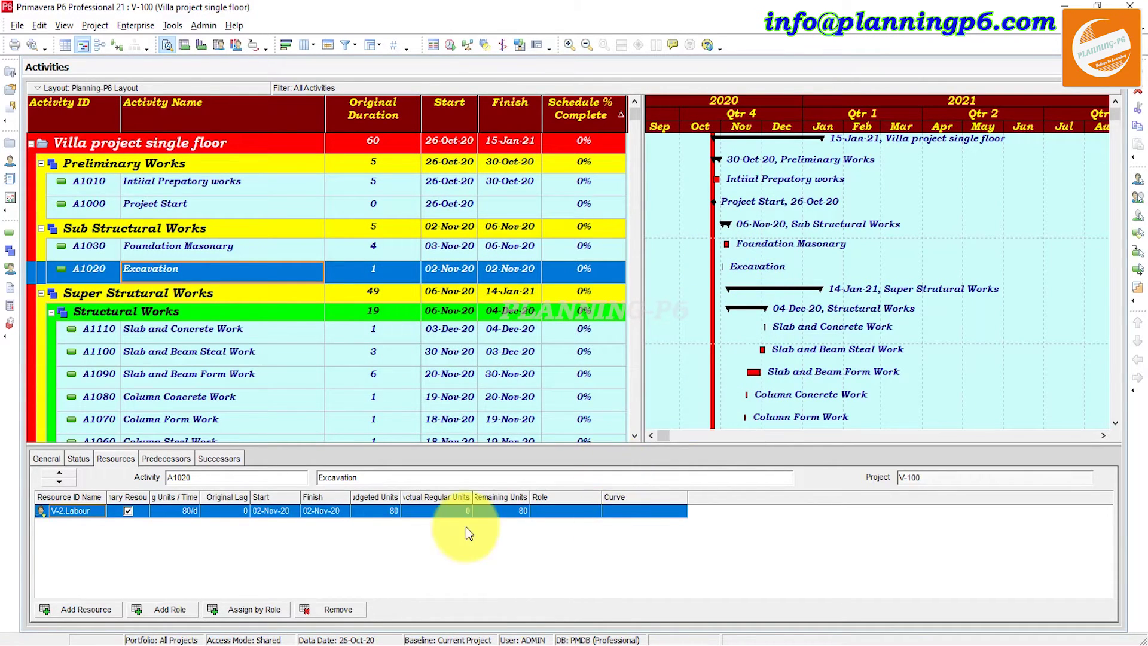
Try to assign a curve to Excavation's V-2 Labour resource and dismiss the message.
click(635, 511)
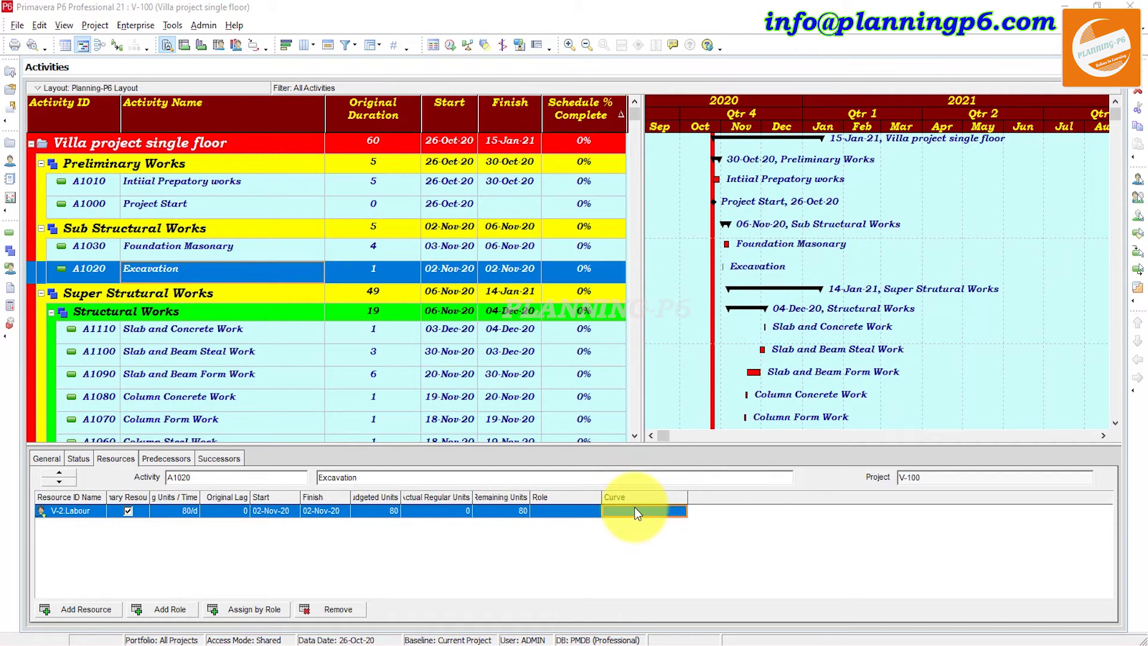
click(635, 512)
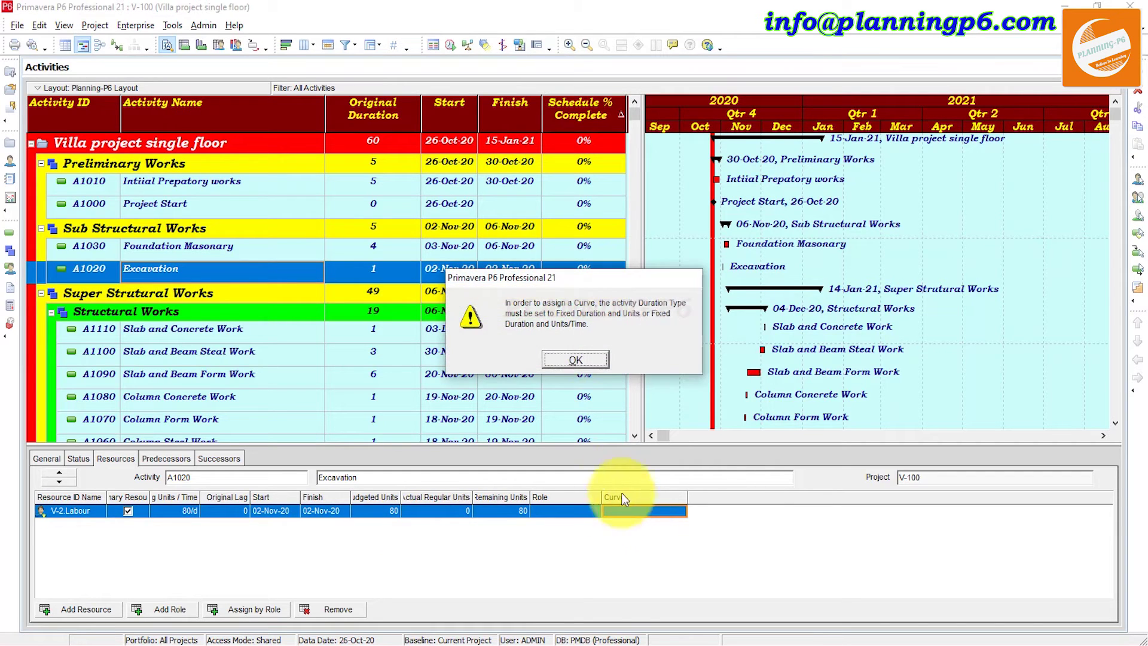
click(576, 359)
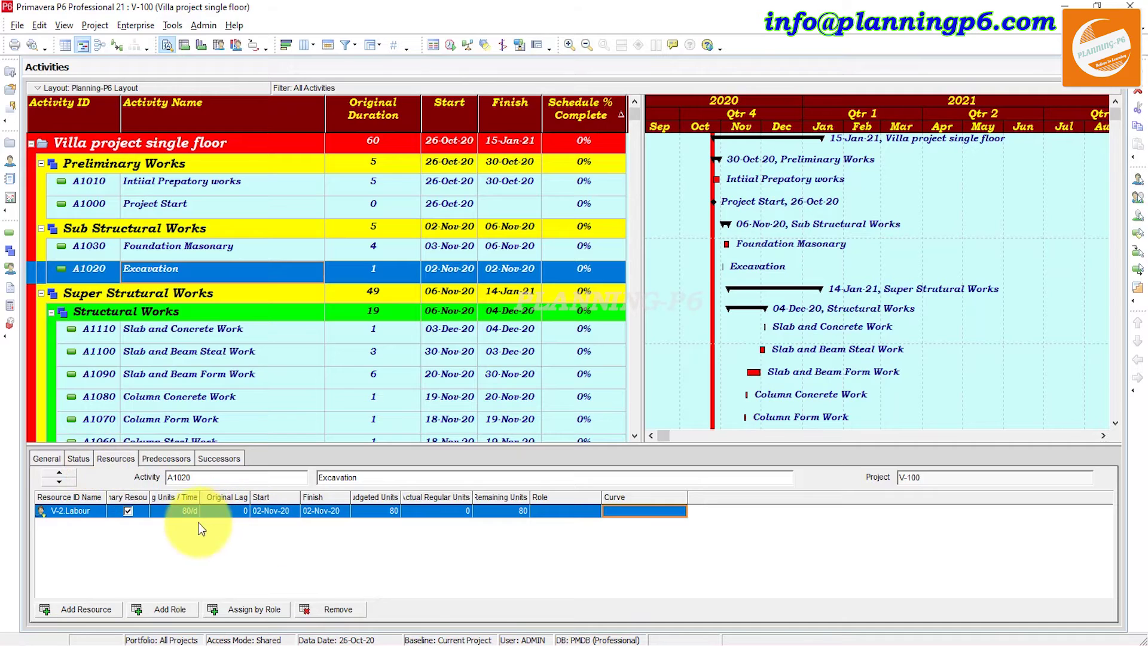
Set the Excavation activity's duration type to Fixed Duration and Units/Time.
click(78, 459)
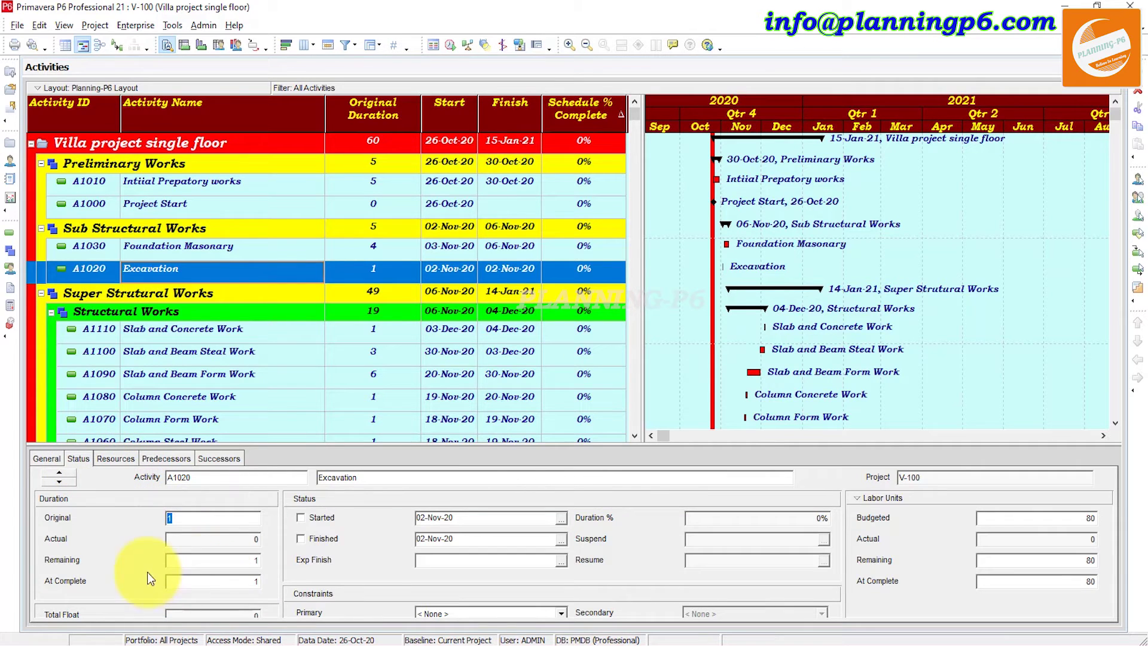
click(47, 459)
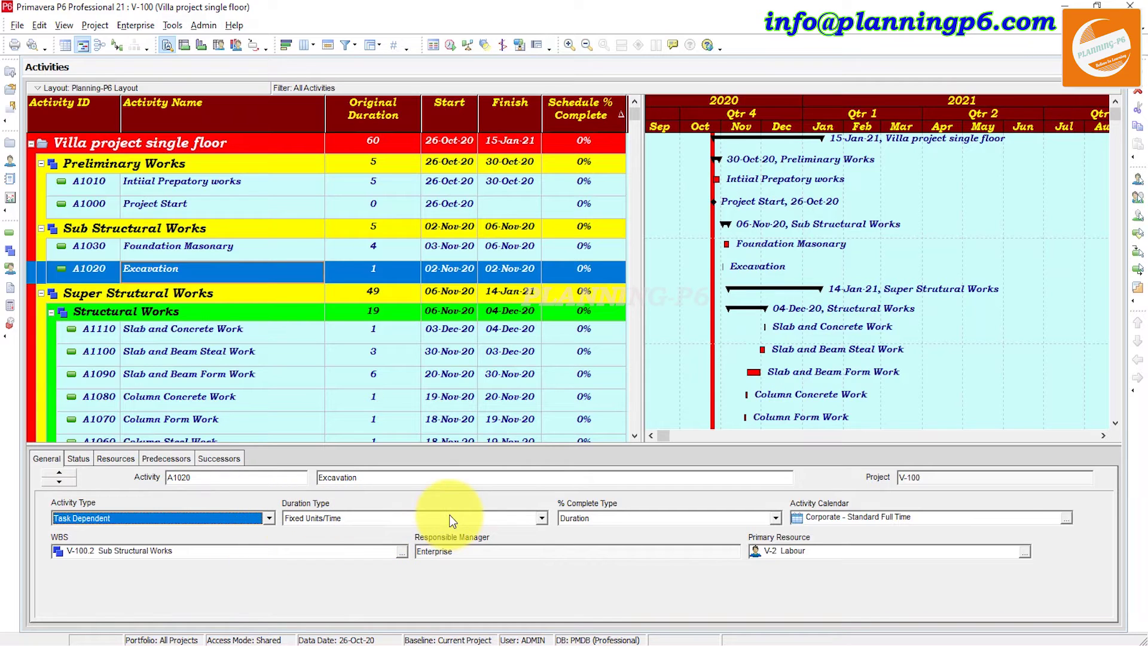
click(422, 518)
click(398, 544)
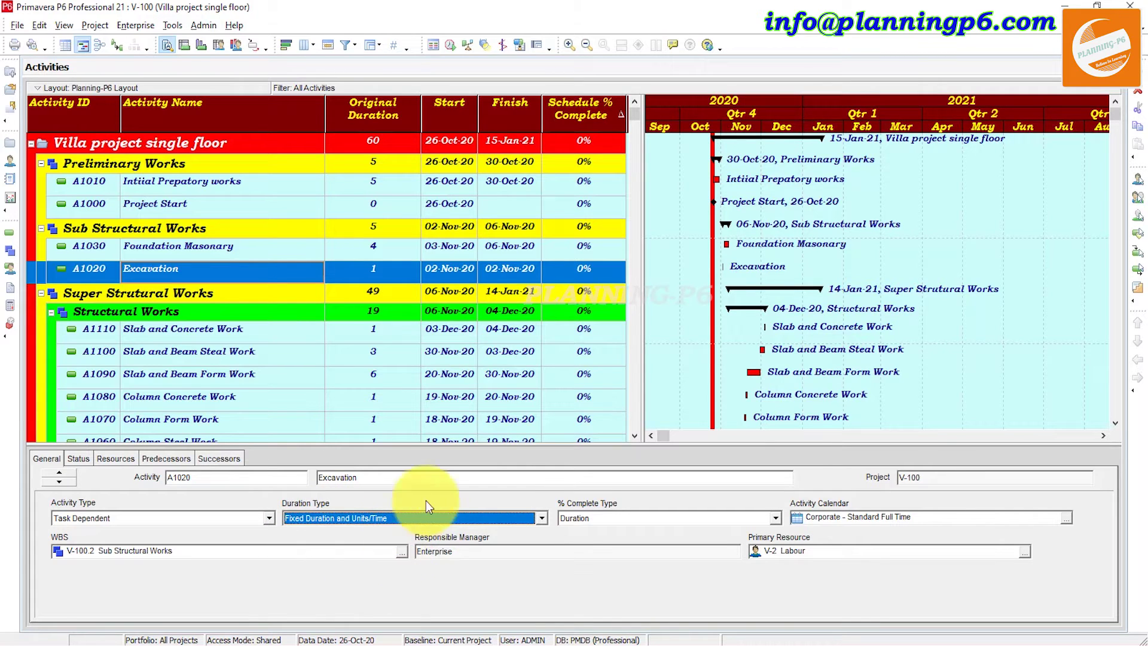
Assign the global Example-Curve to the V-2 Labour resource on the Excavation activity.
click(129, 458)
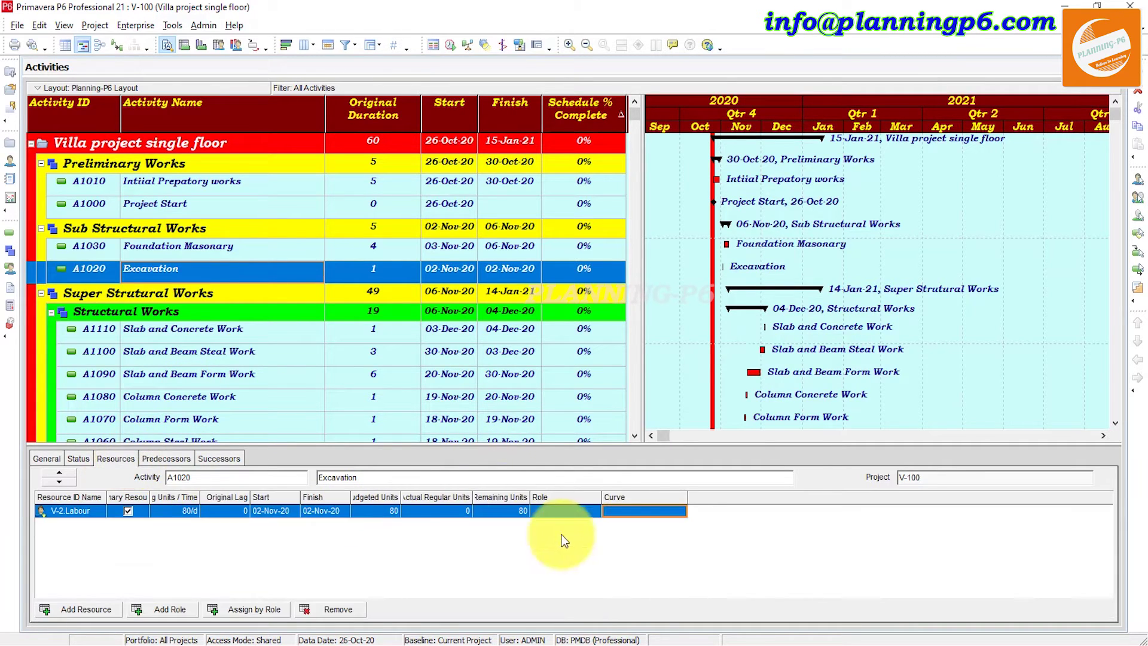
double_click(637, 512)
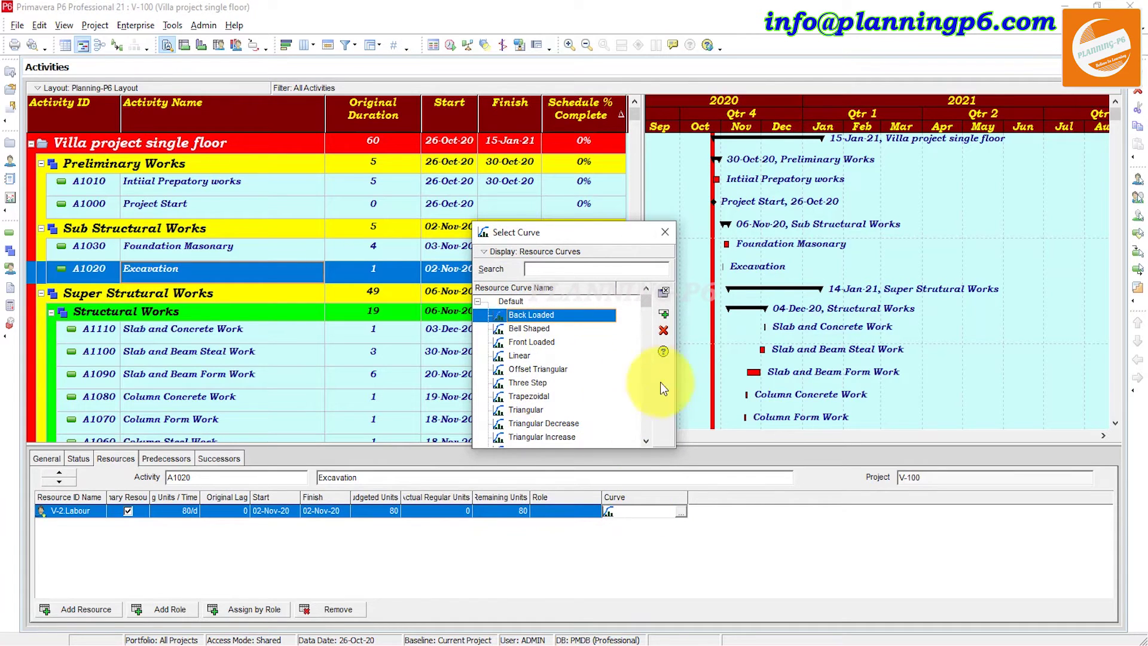
drag(648, 306, 635, 439)
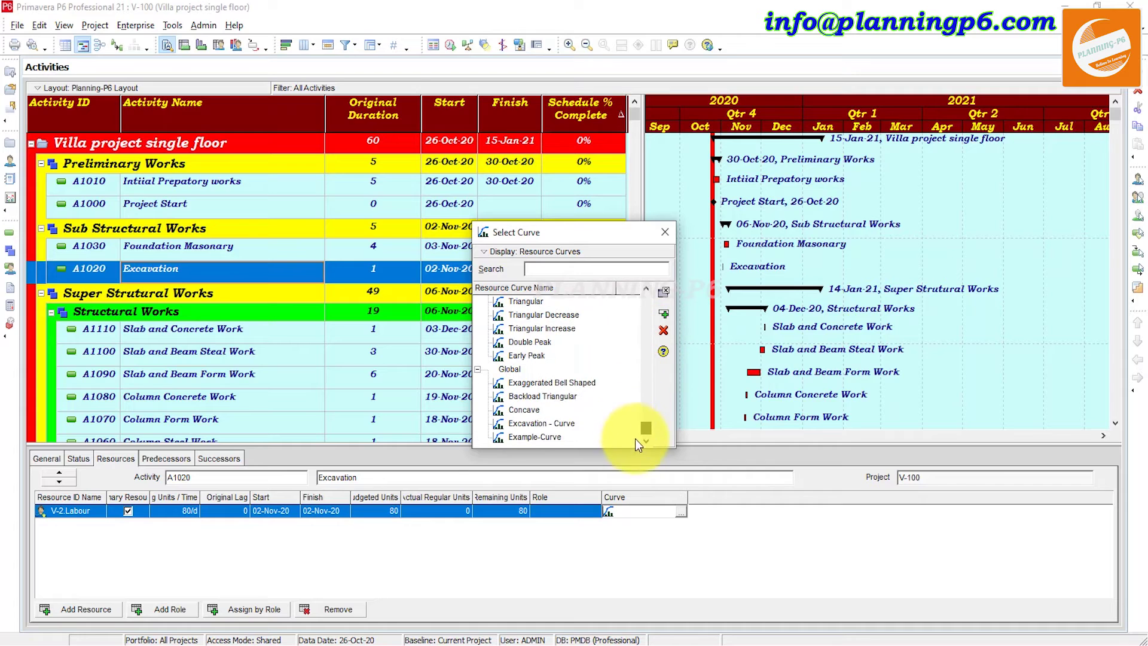
click(544, 436)
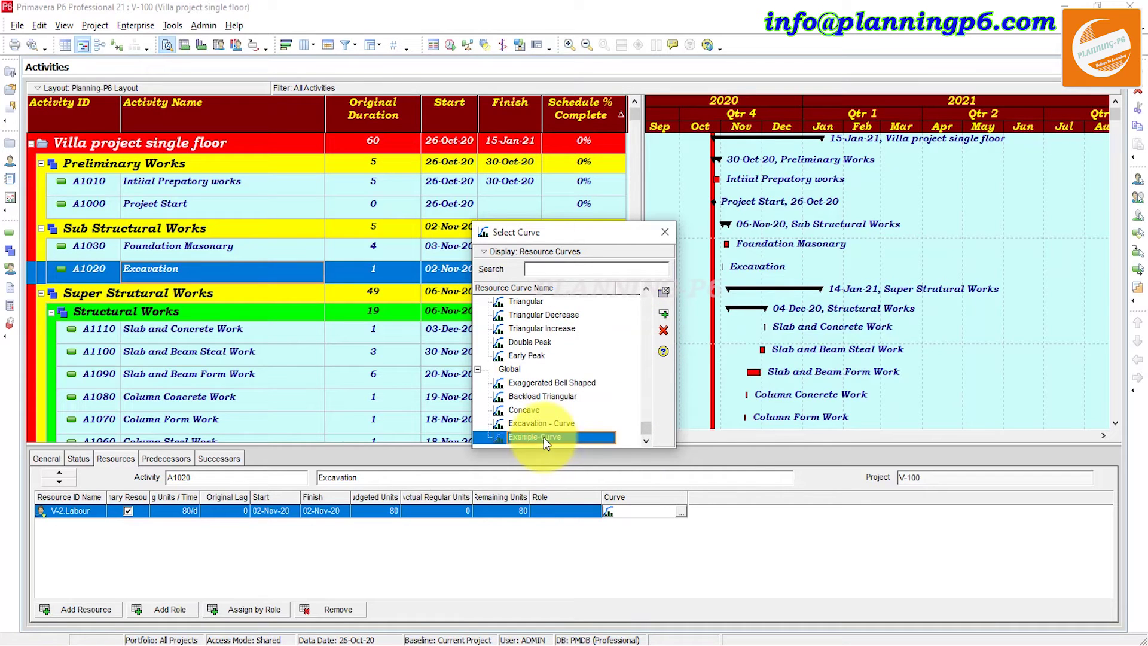
click(665, 314)
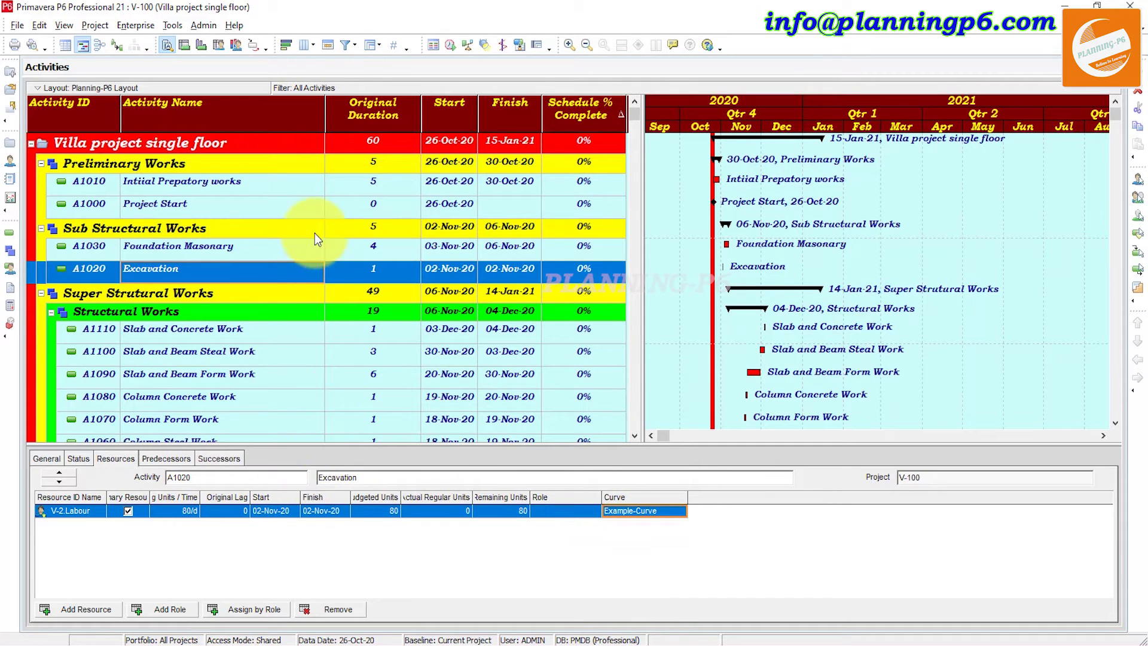
Display the activity usage profile with its legend clear of the bars, and set the timescale's date interval to Month/Week.
click(200, 45)
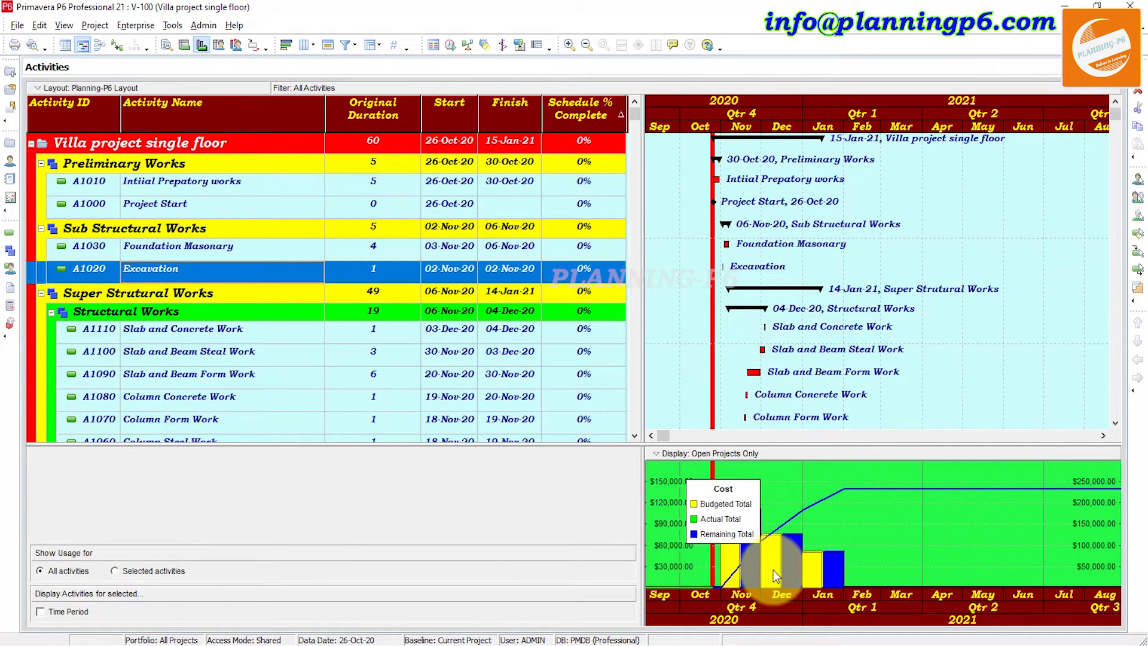
drag(736, 504, 1107, 477)
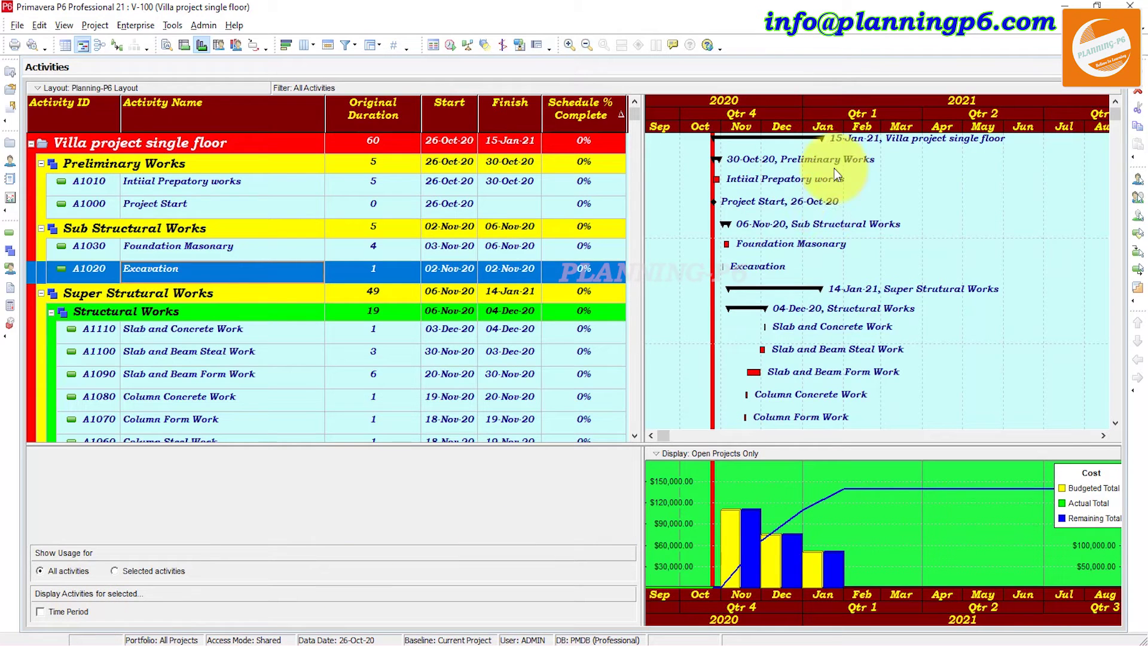
right_click(866, 499)
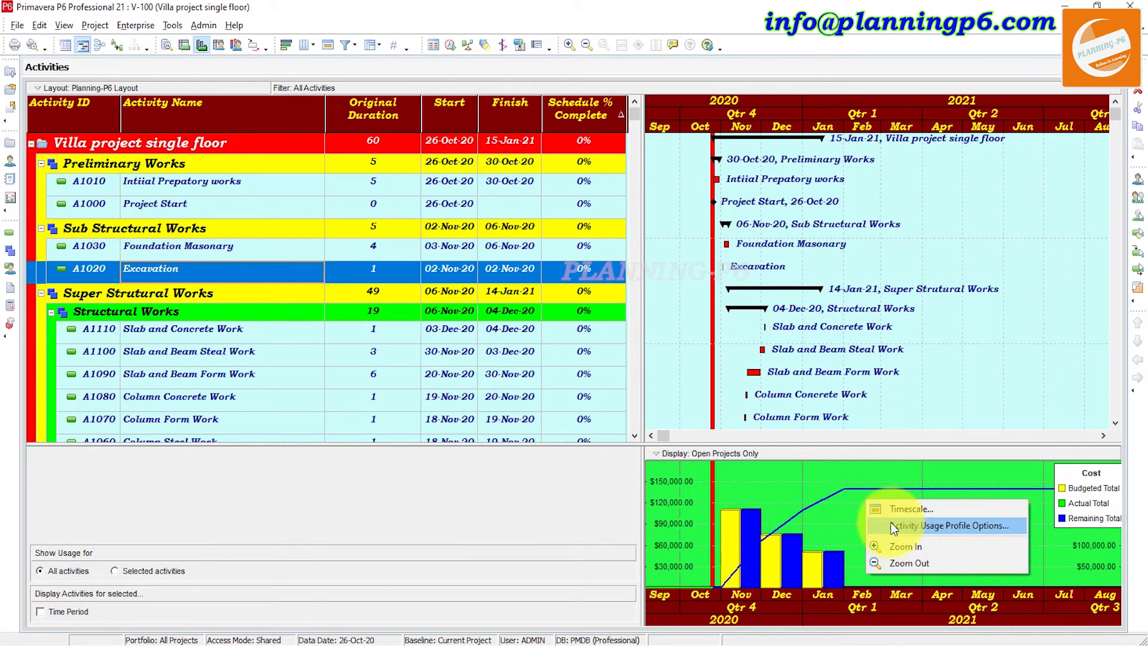
click(875, 506)
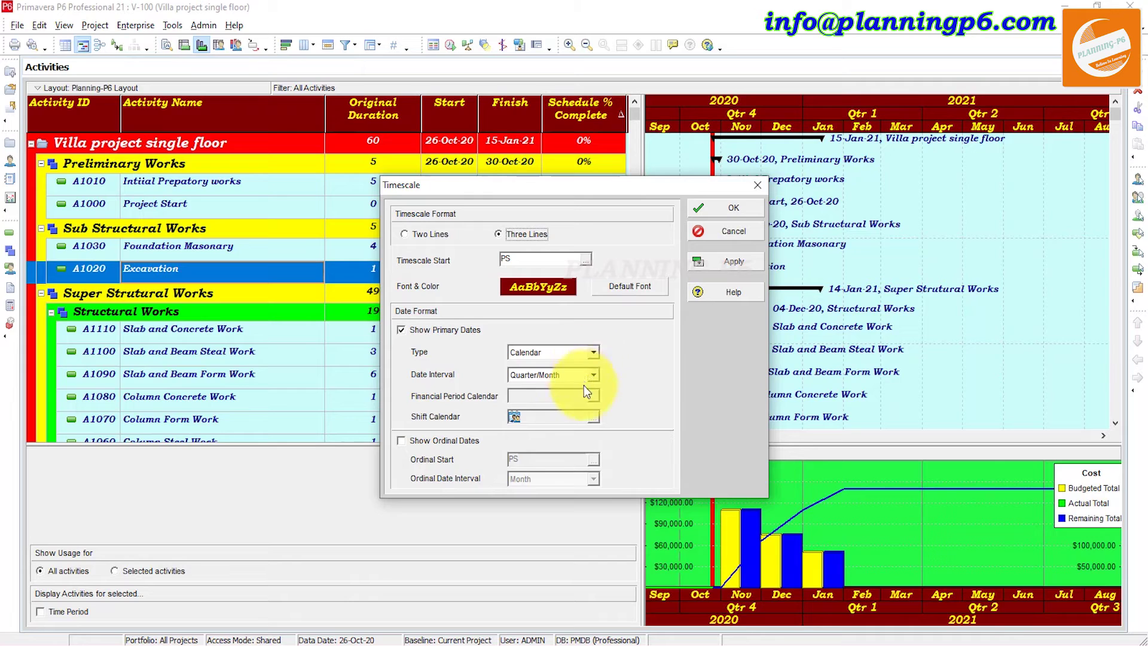
click(588, 375)
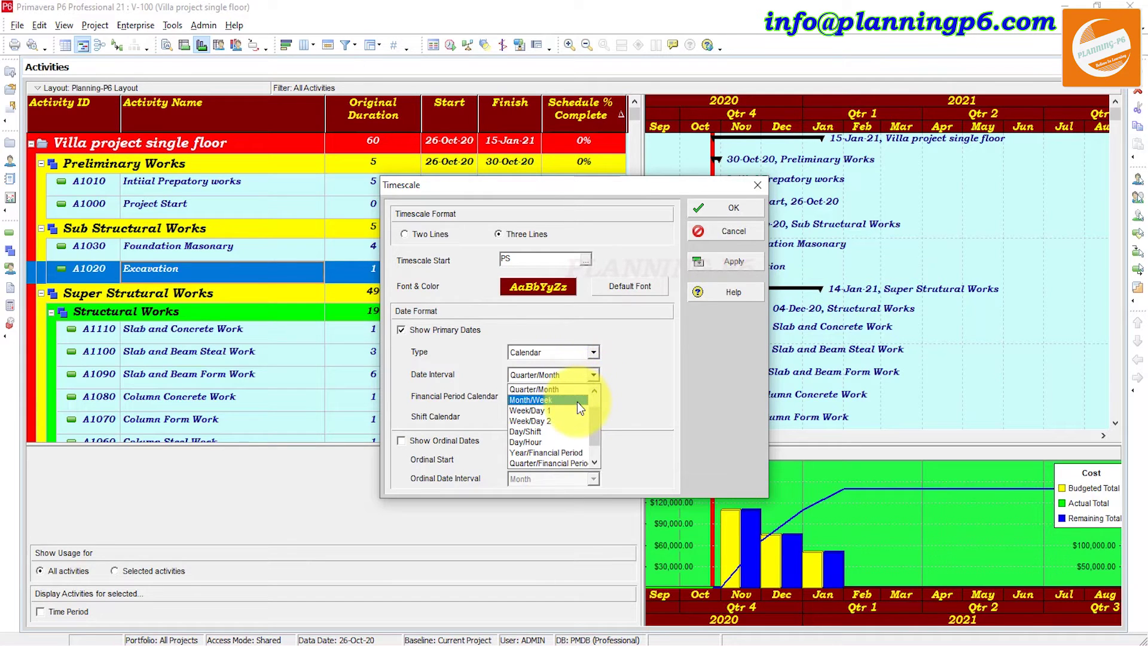
click(574, 401)
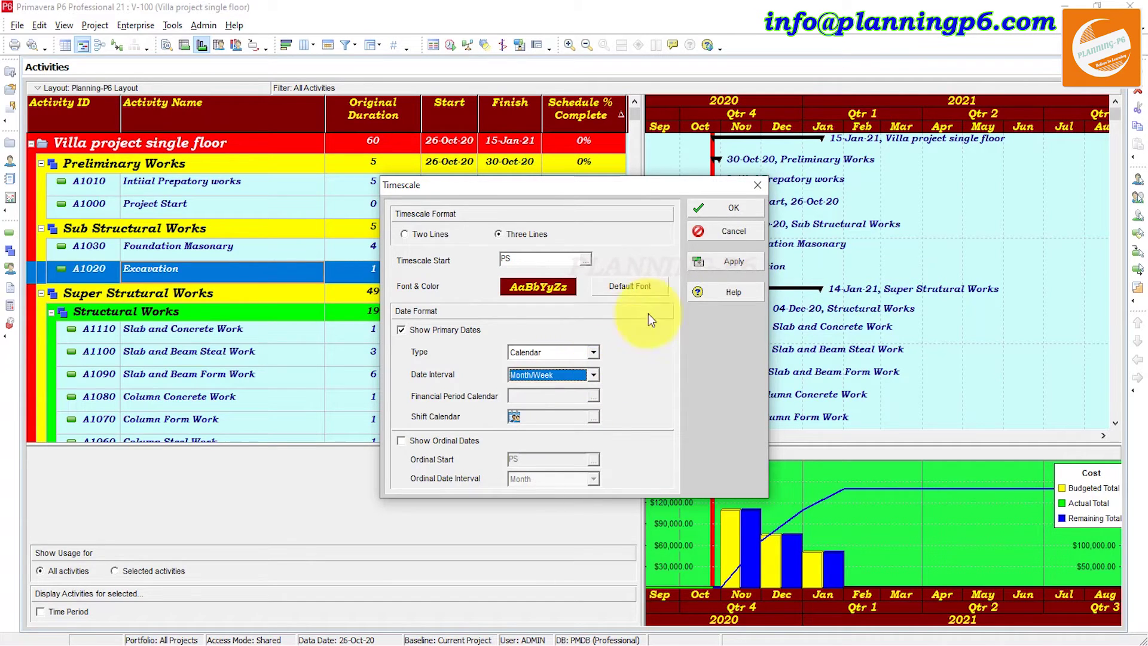
click(721, 266)
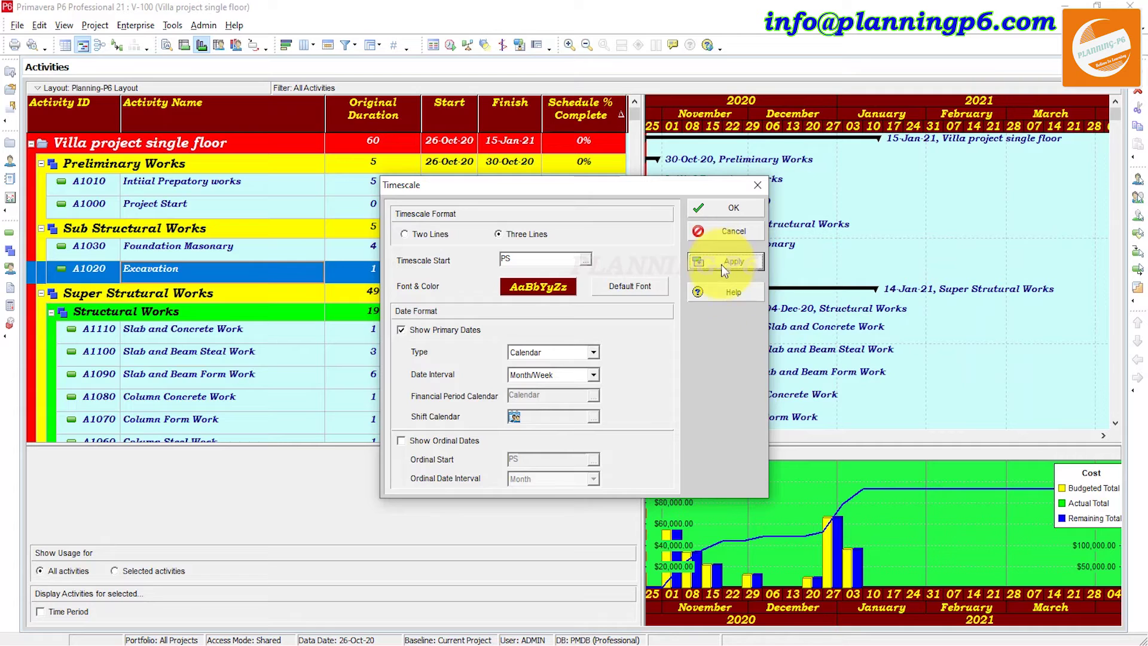
click(748, 206)
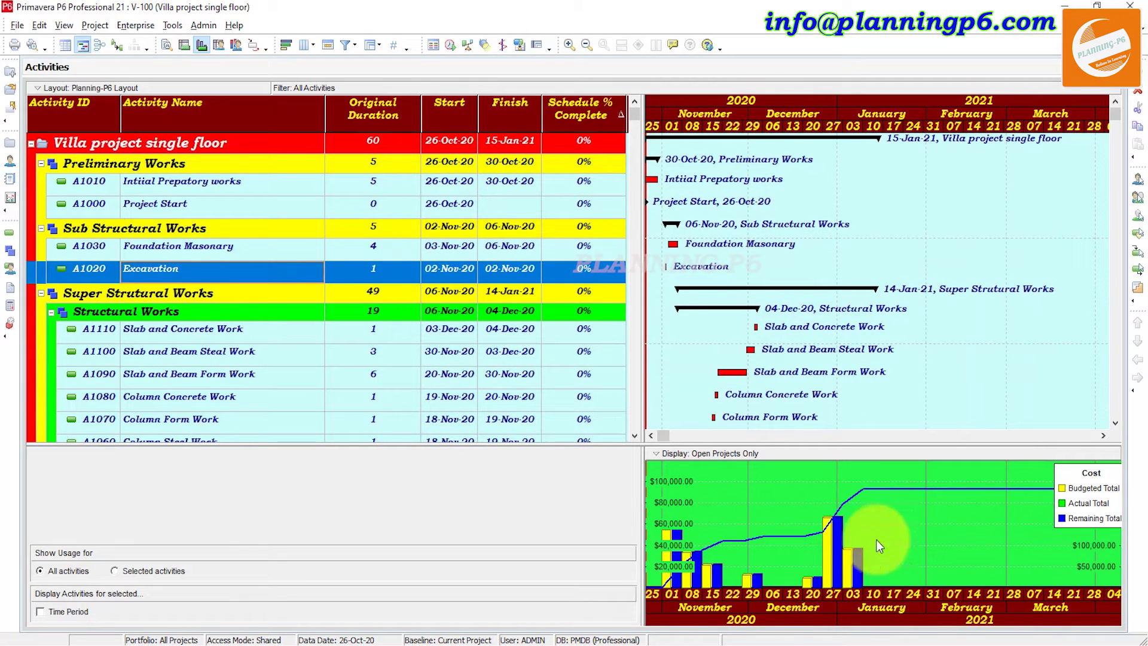
Limit the activity usage profile to selected activities, with the Excavation activity selected.
click(652, 437)
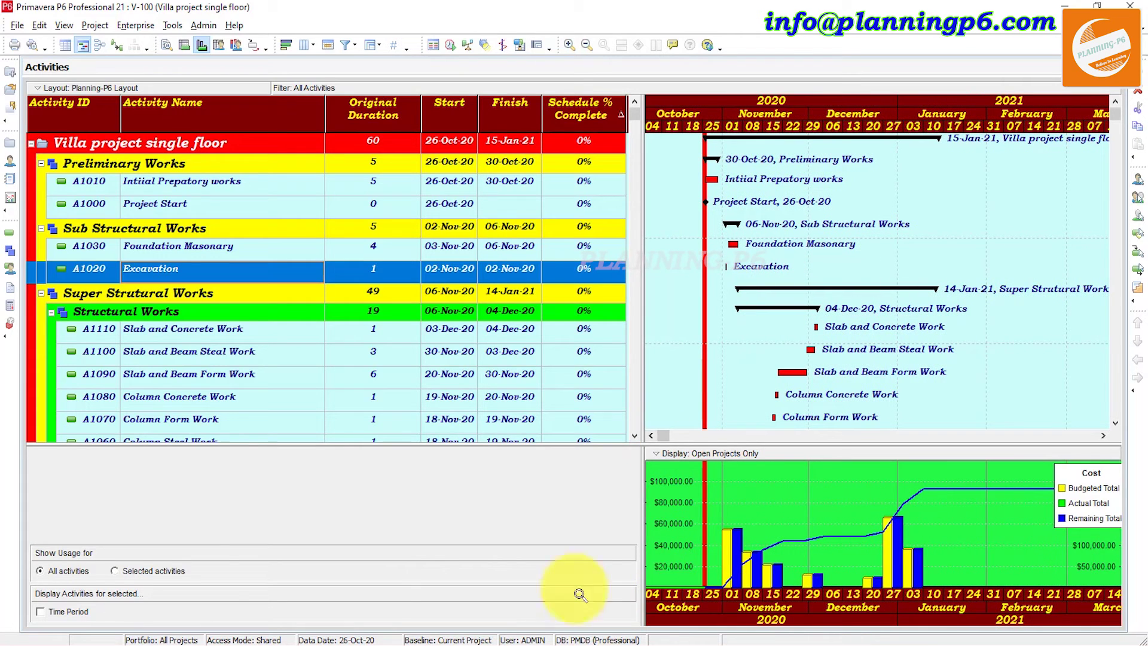
click(135, 571)
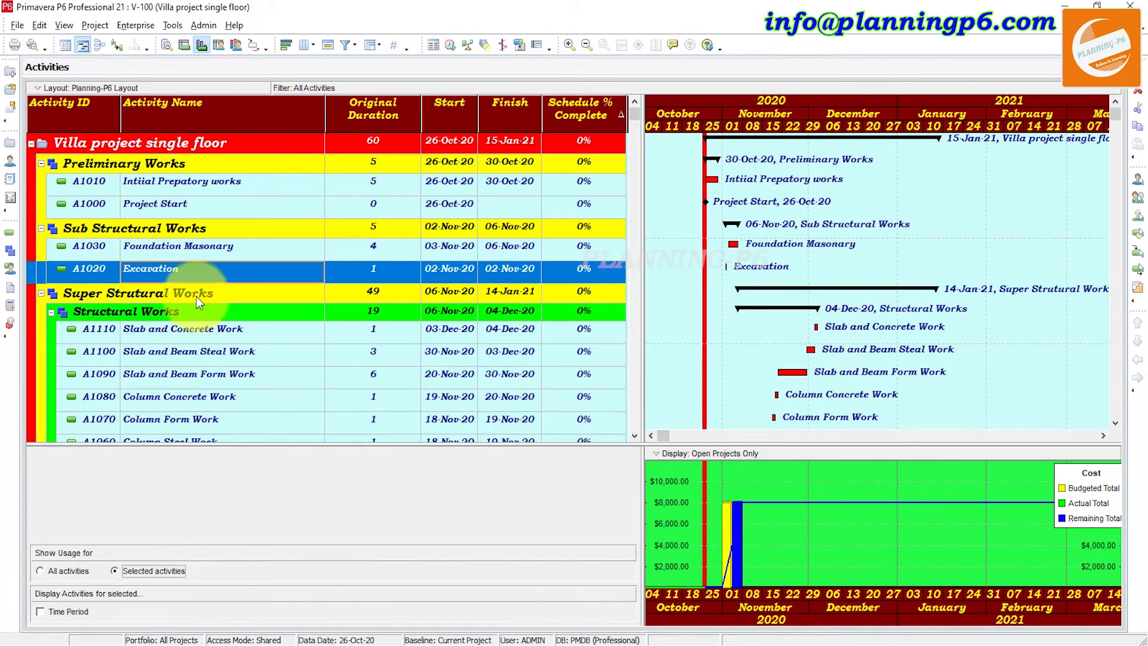
click(217, 272)
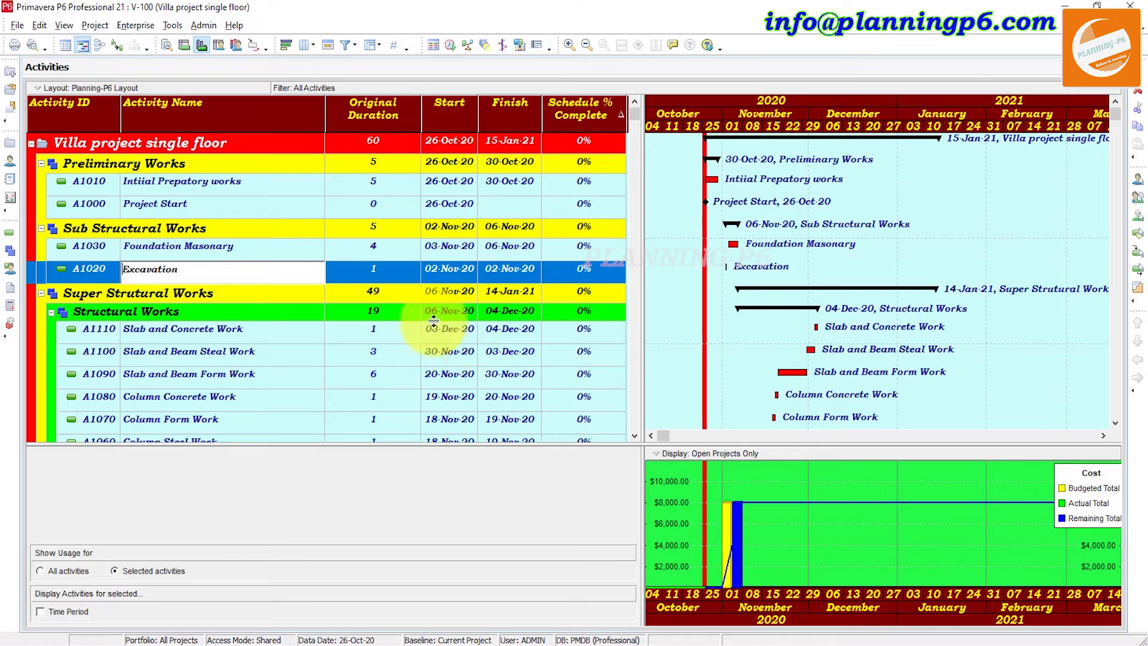
click(395, 274)
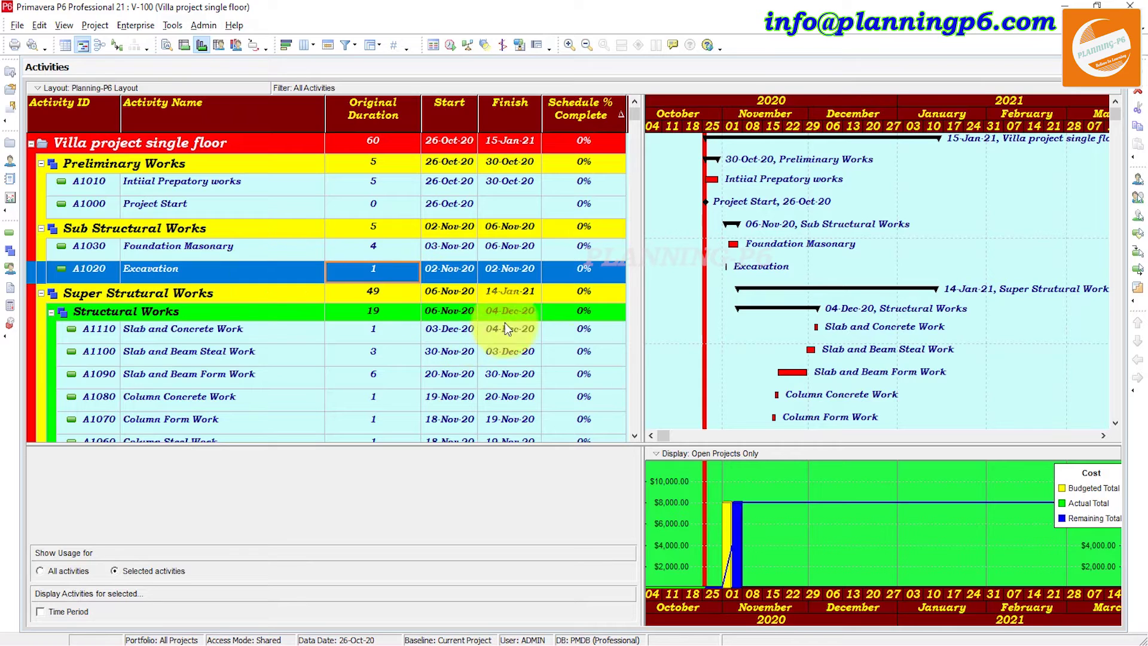
click(312, 332)
click(275, 273)
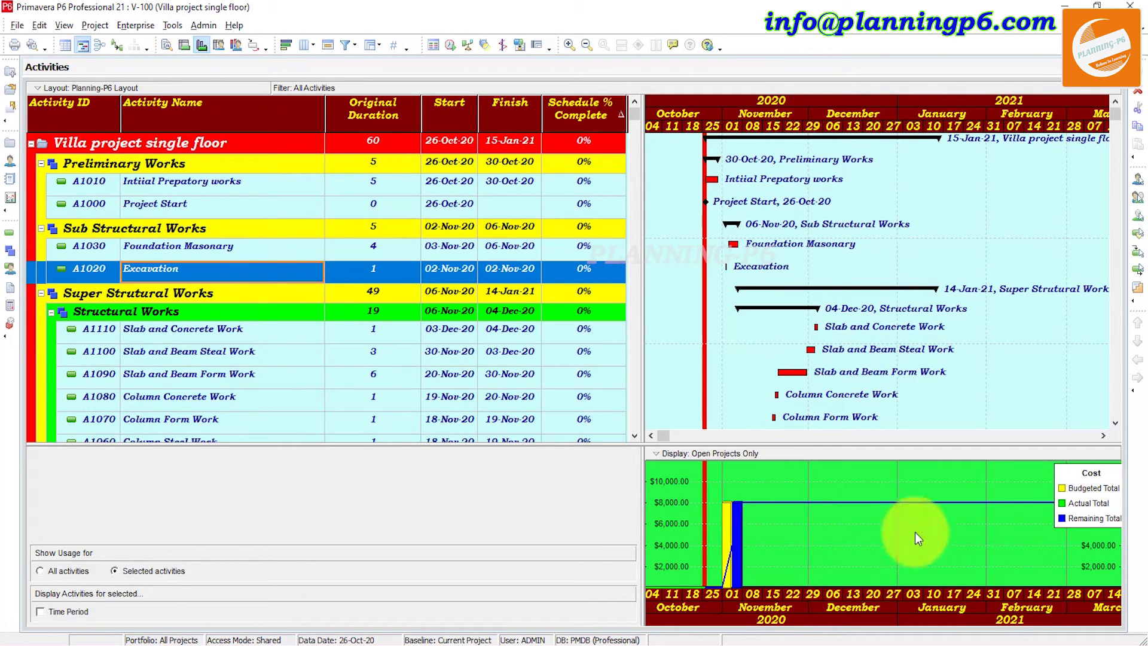
Review the data and graph settings in the Activity Usage Profile Options and accept them as they are.
right_click(809, 526)
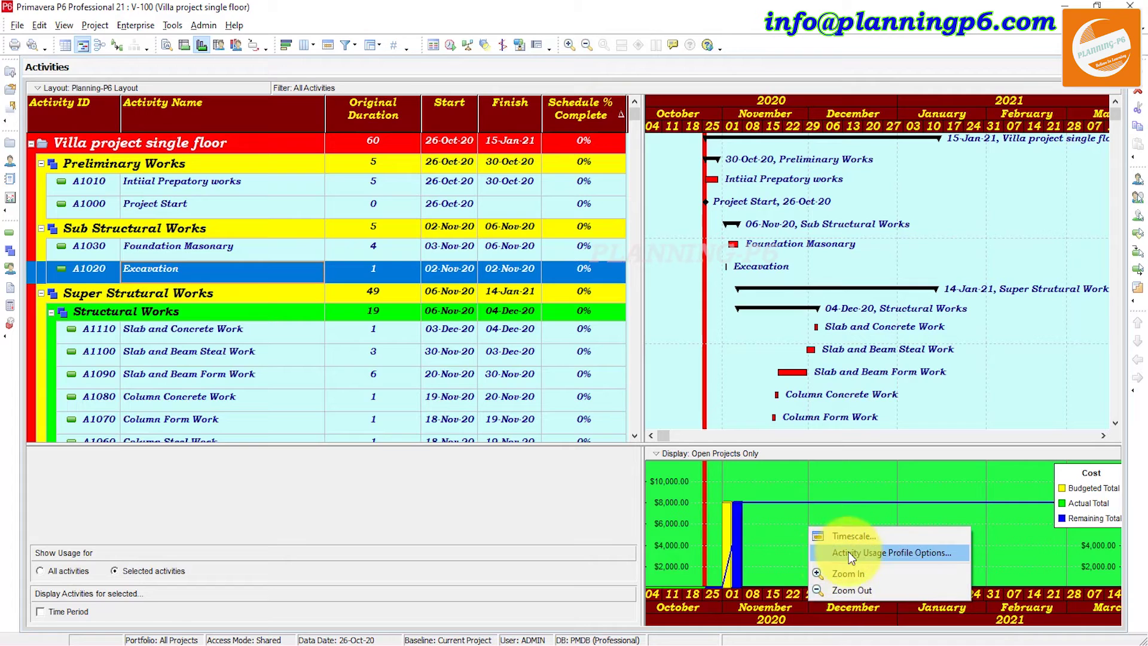
click(809, 554)
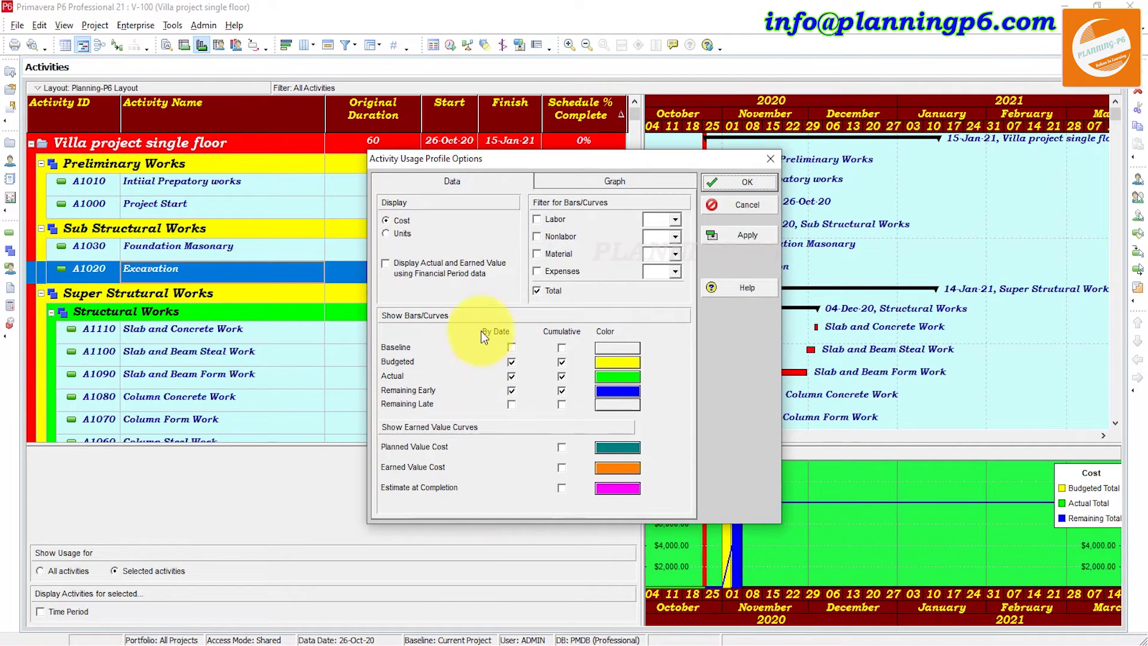
click(607, 183)
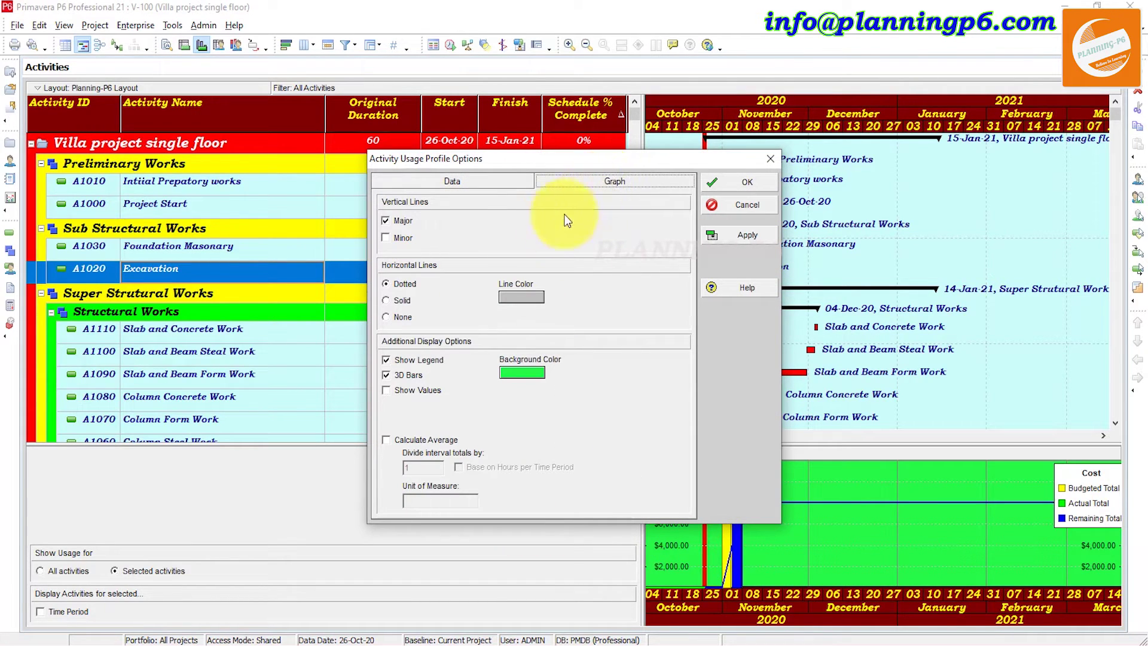
click(745, 182)
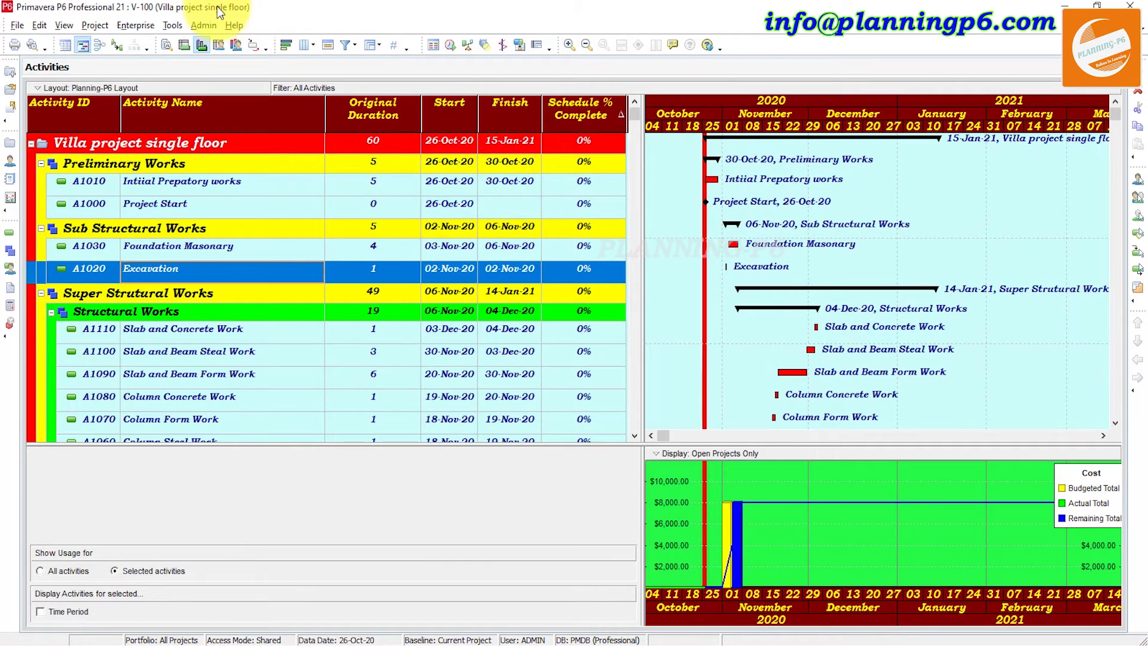
Display the resource usage spreadsheet and filter its resource list to the current project's resources.
click(216, 45)
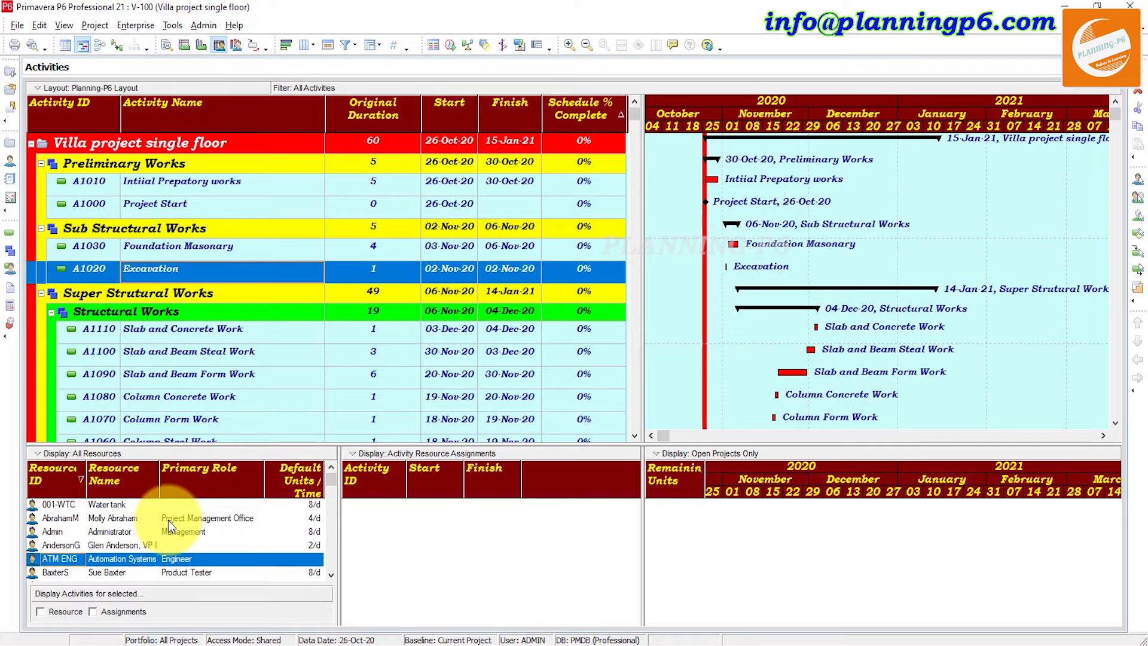
right_click(281, 531)
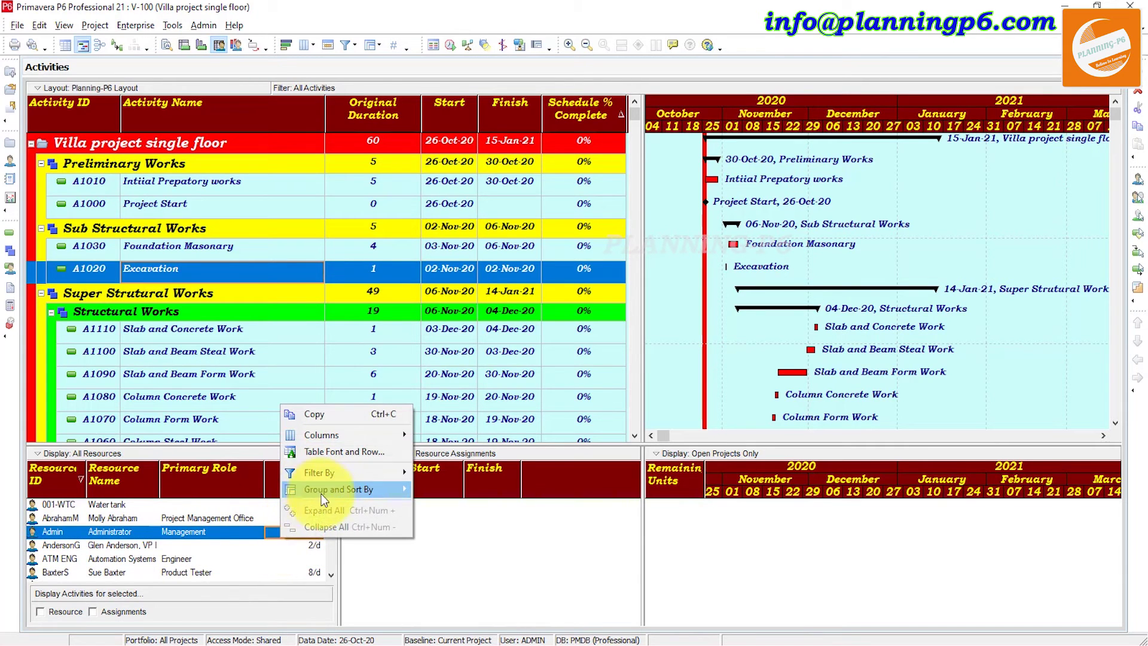
mouse_move(347, 472)
click(443, 505)
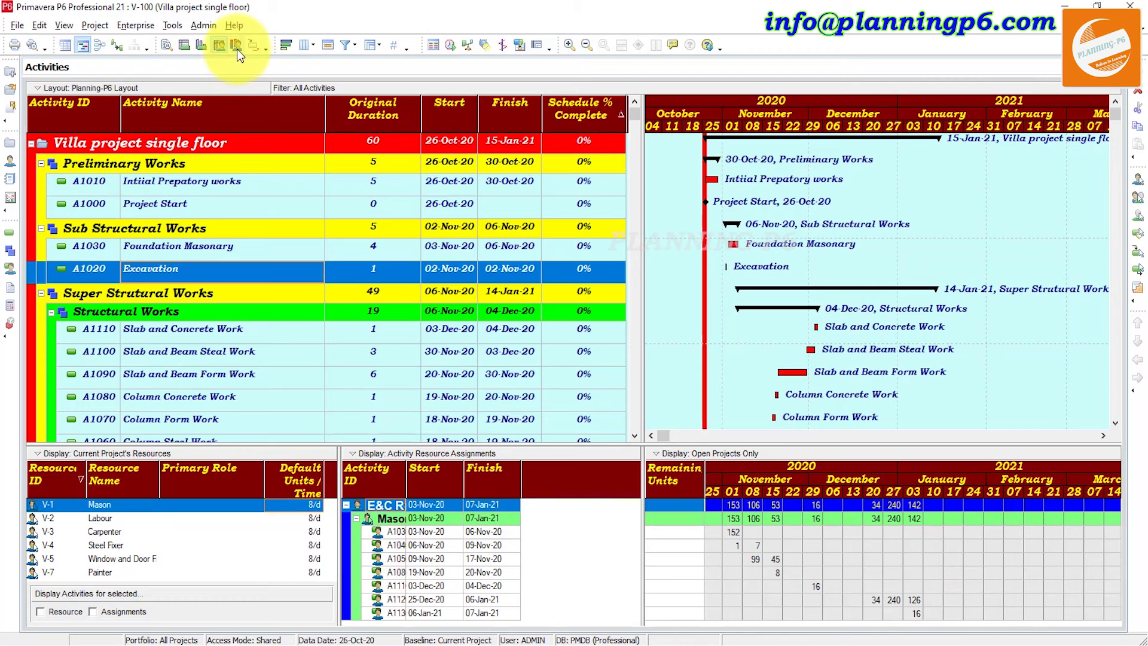
Display the resource usage profile with the limit and overallocation shown, and move its legend clear of the bars.
click(238, 47)
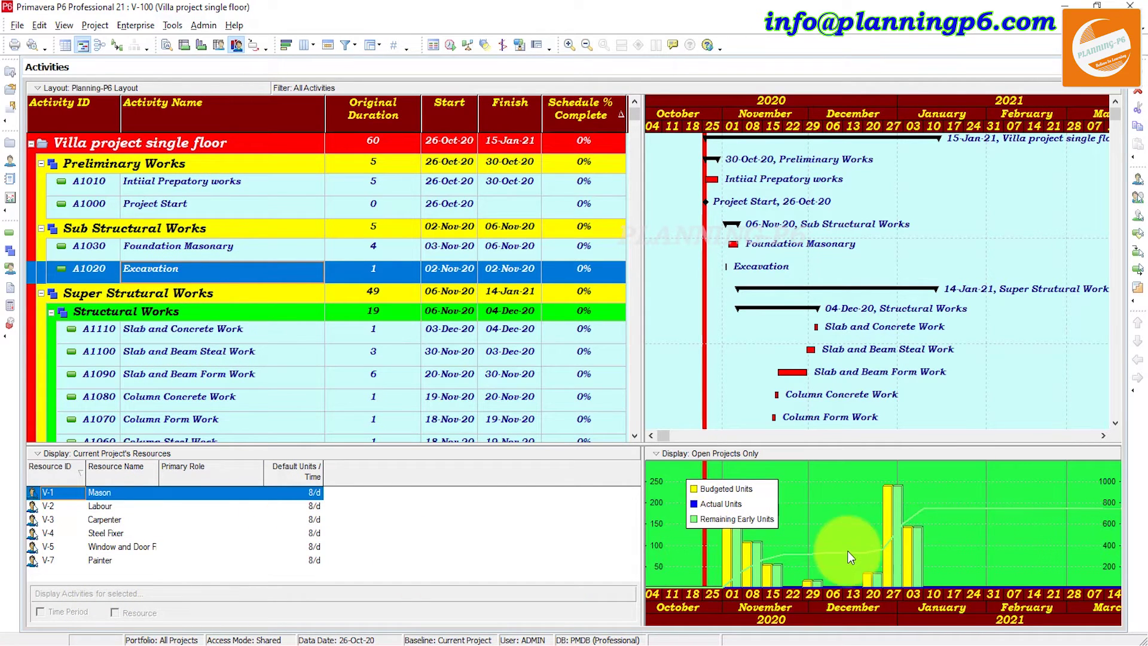
right_click(942, 500)
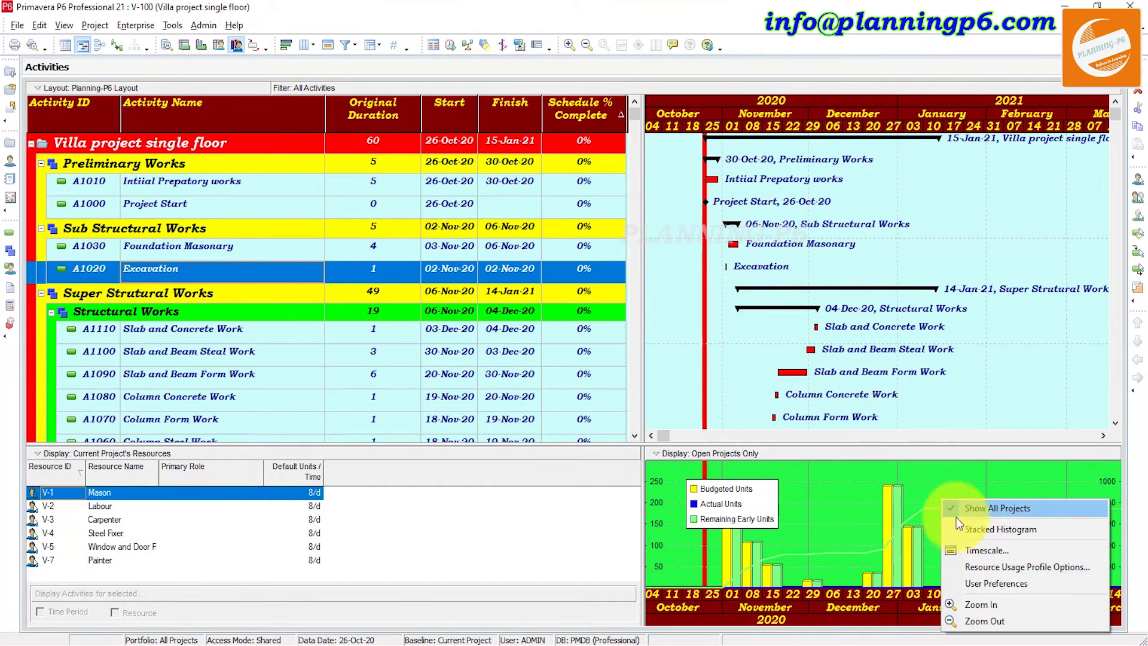
click(986, 568)
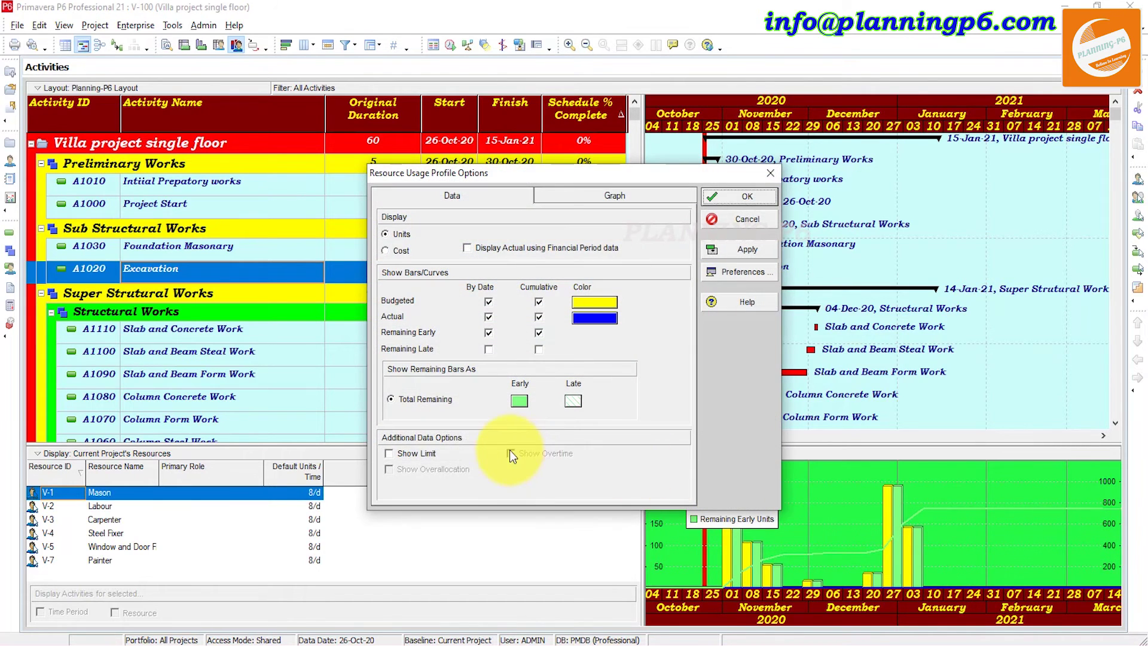
click(419, 454)
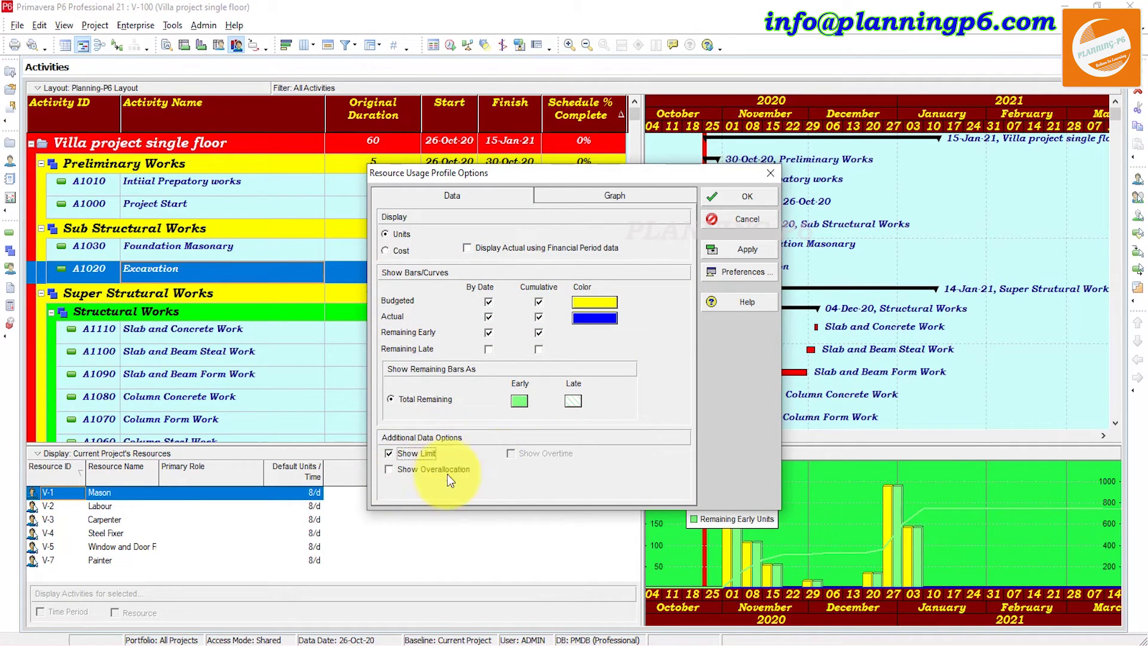
click(446, 471)
click(757, 253)
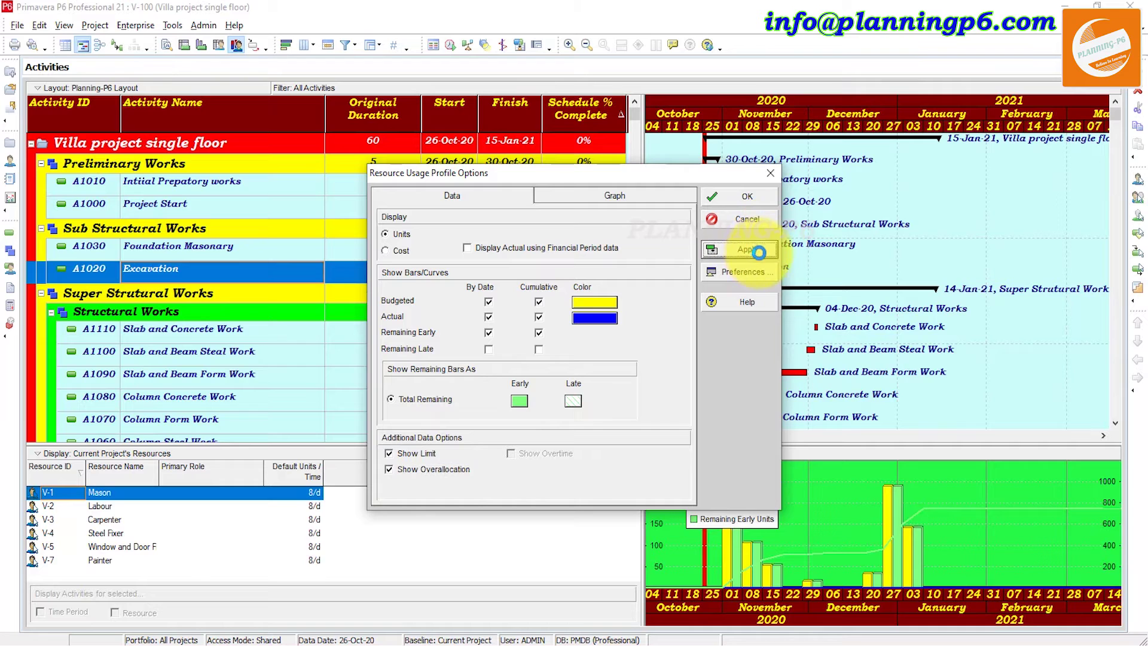
key(Return)
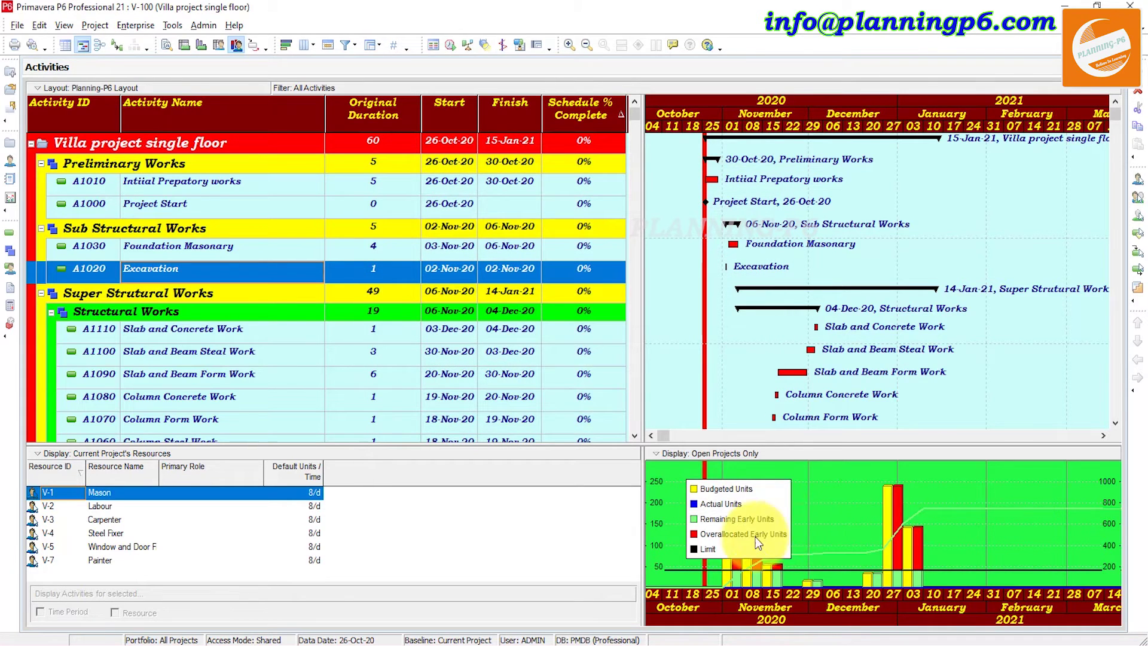
drag(775, 508, 1092, 483)
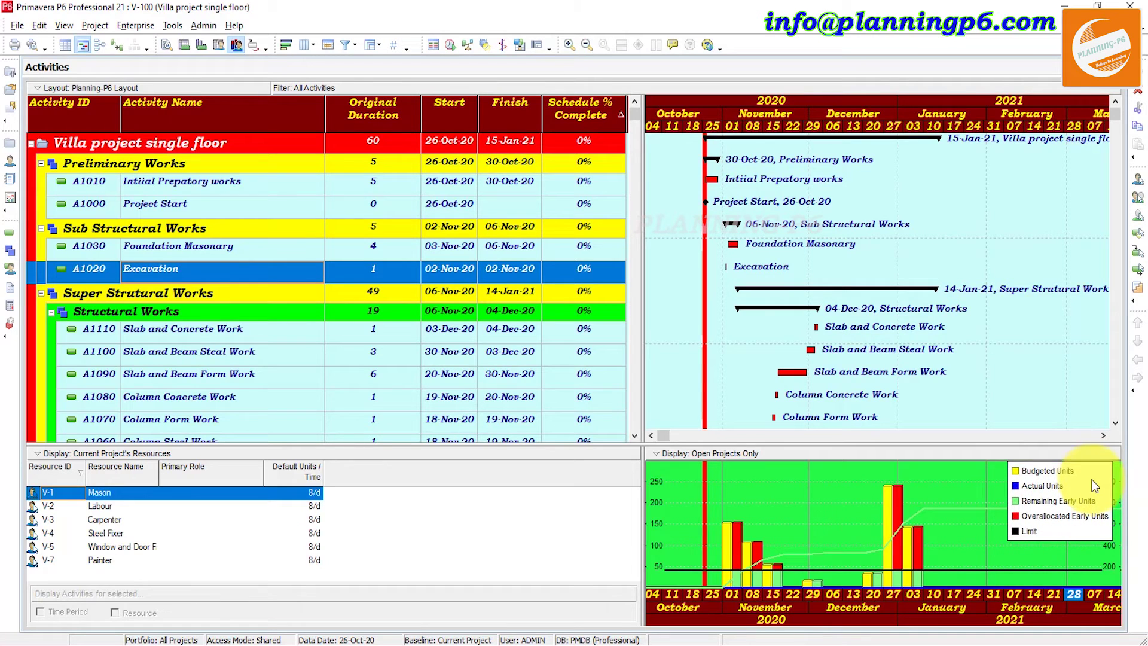
Examine the V-2 Labour resource's usage profile and check it against Excavation's resource assignment.
click(98, 507)
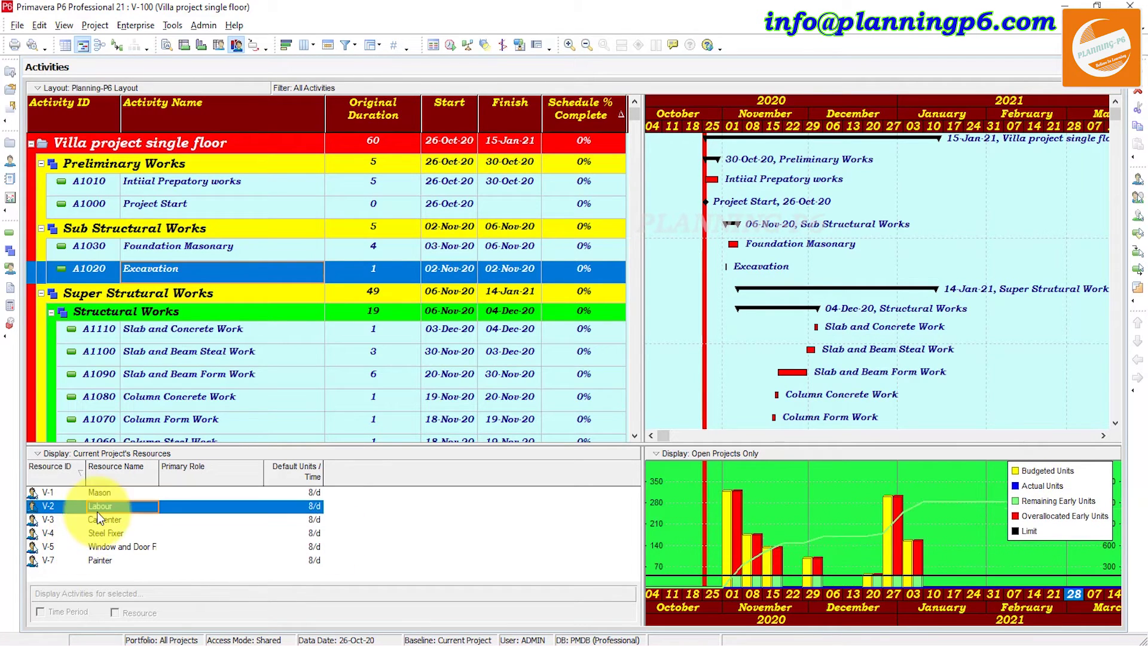
click(160, 44)
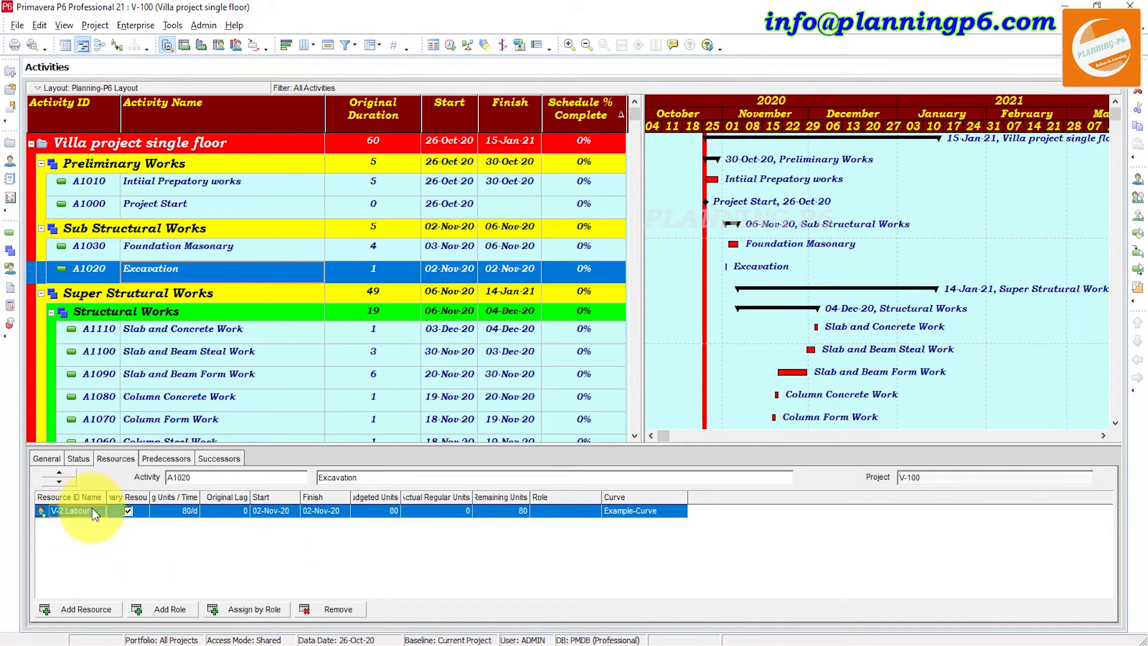
click(234, 45)
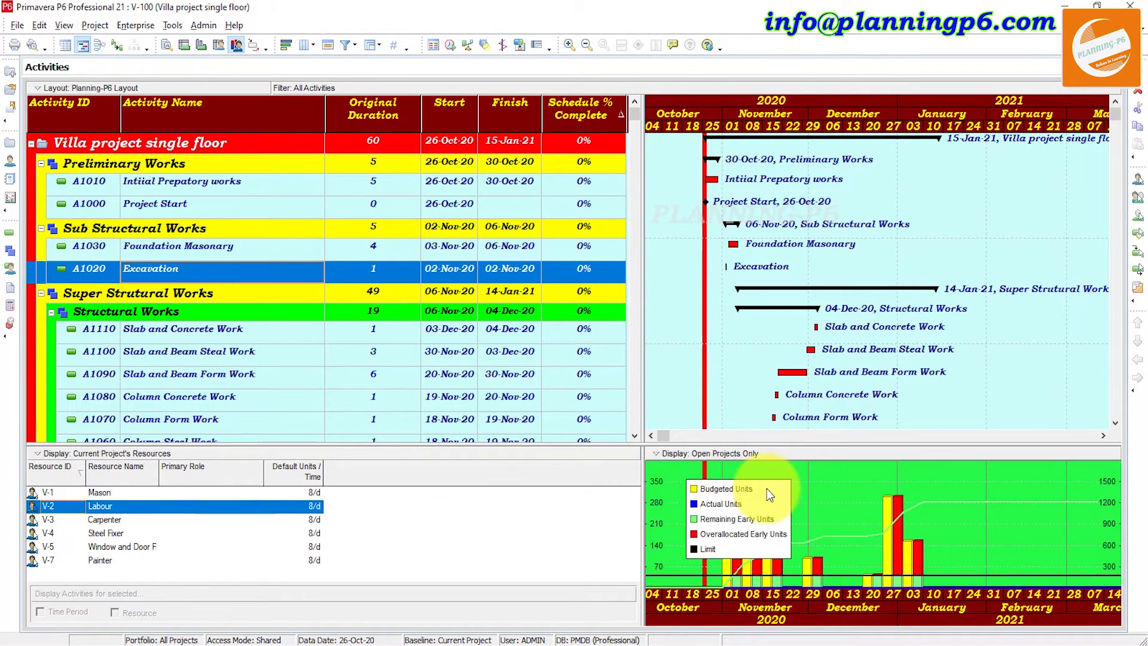
drag(767, 490, 1094, 468)
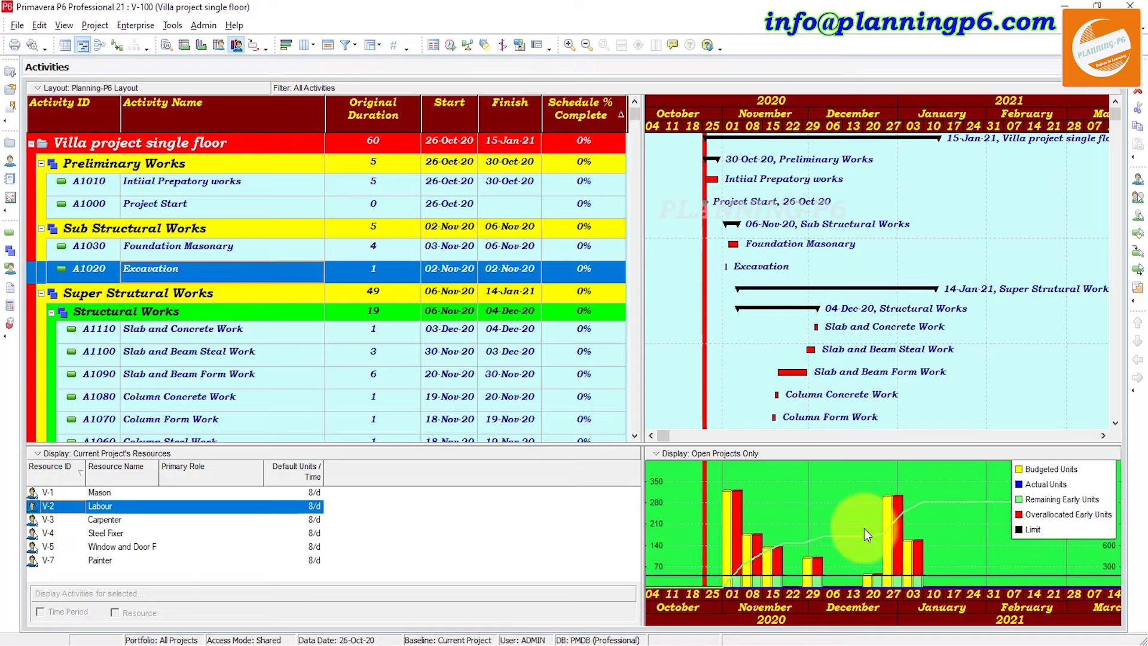
Return to the activity usage profile with its legend clear of the bars, and set Excavation's original duration to 5.
click(201, 47)
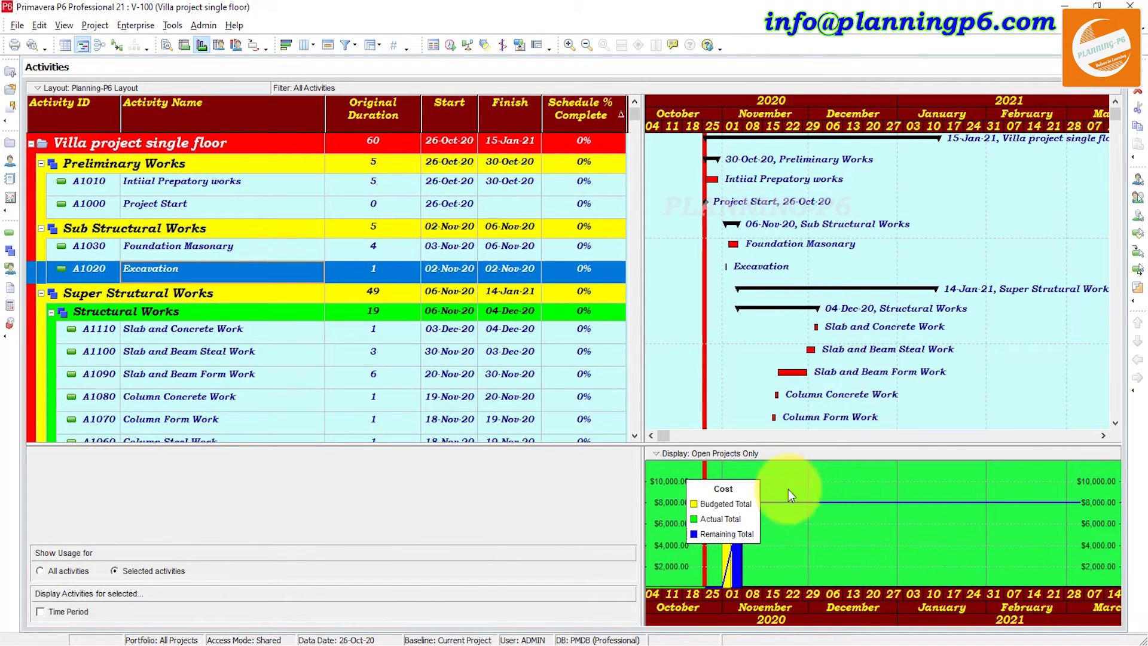
drag(693, 501, 1044, 481)
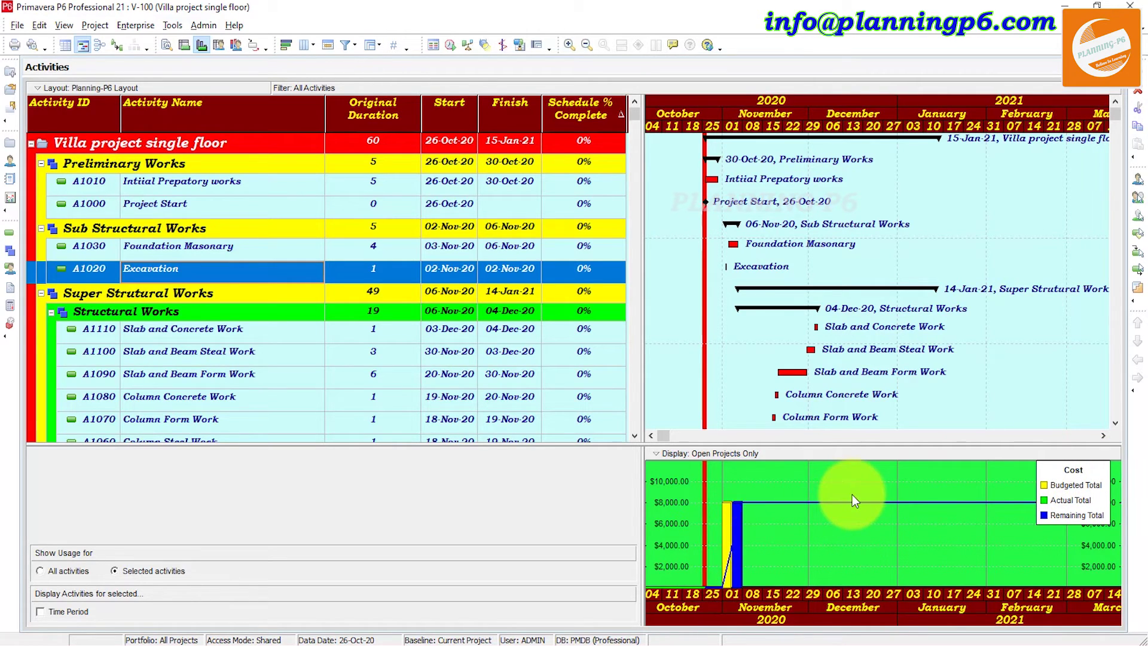
click(381, 275)
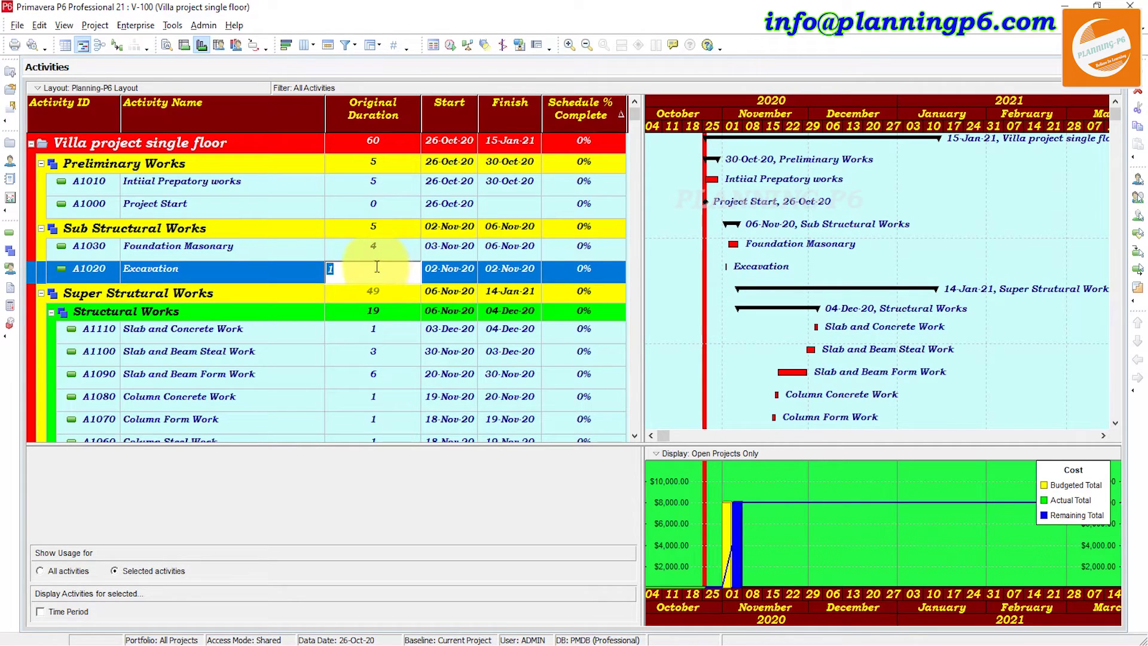
text(5)
click(448, 268)
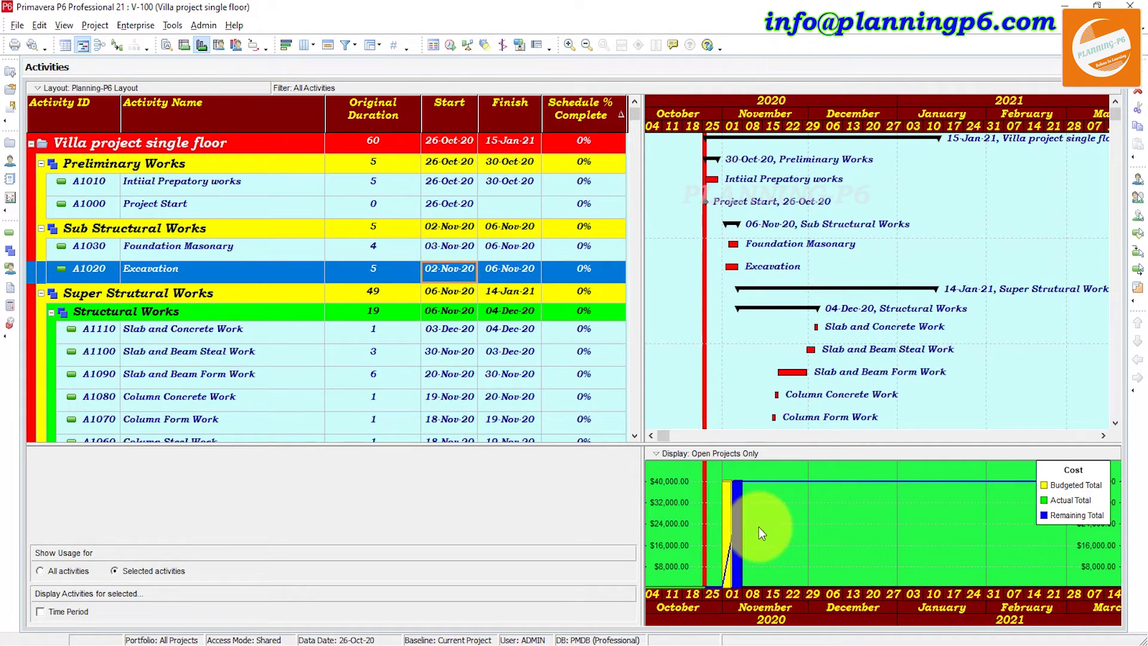
right_click(824, 520)
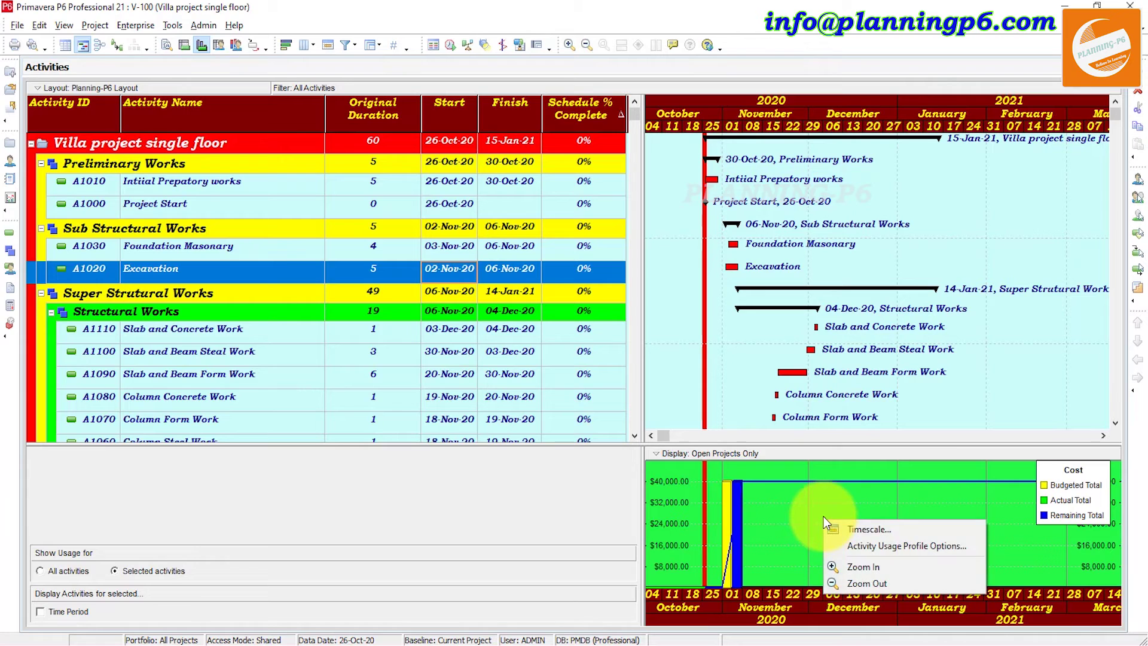
click(860, 544)
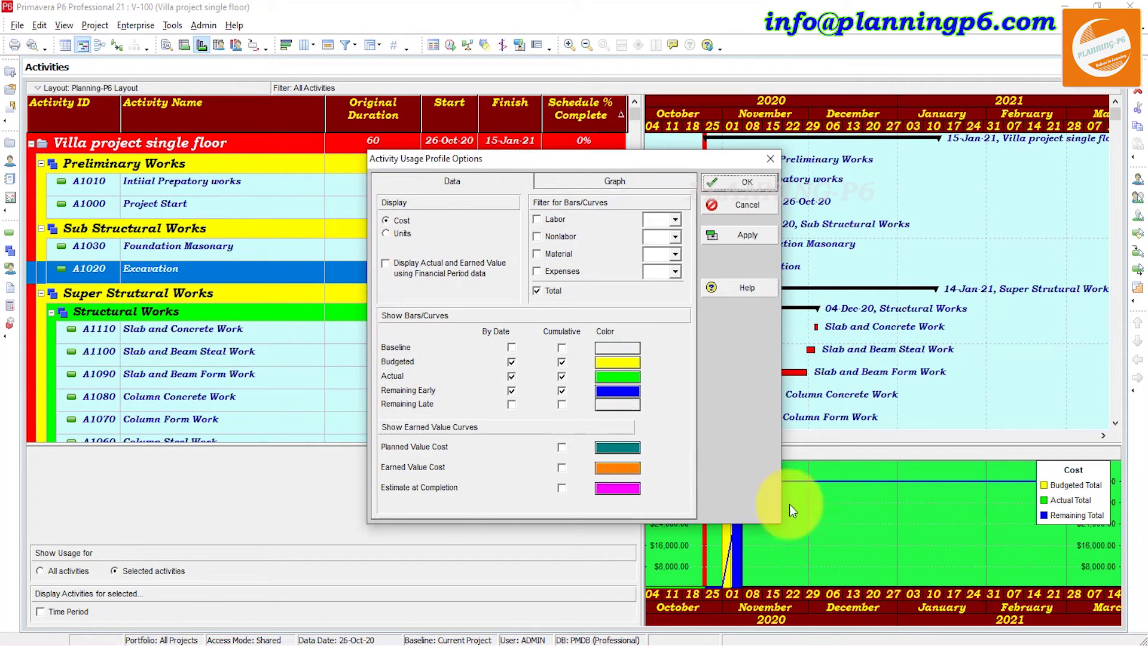
click(624, 180)
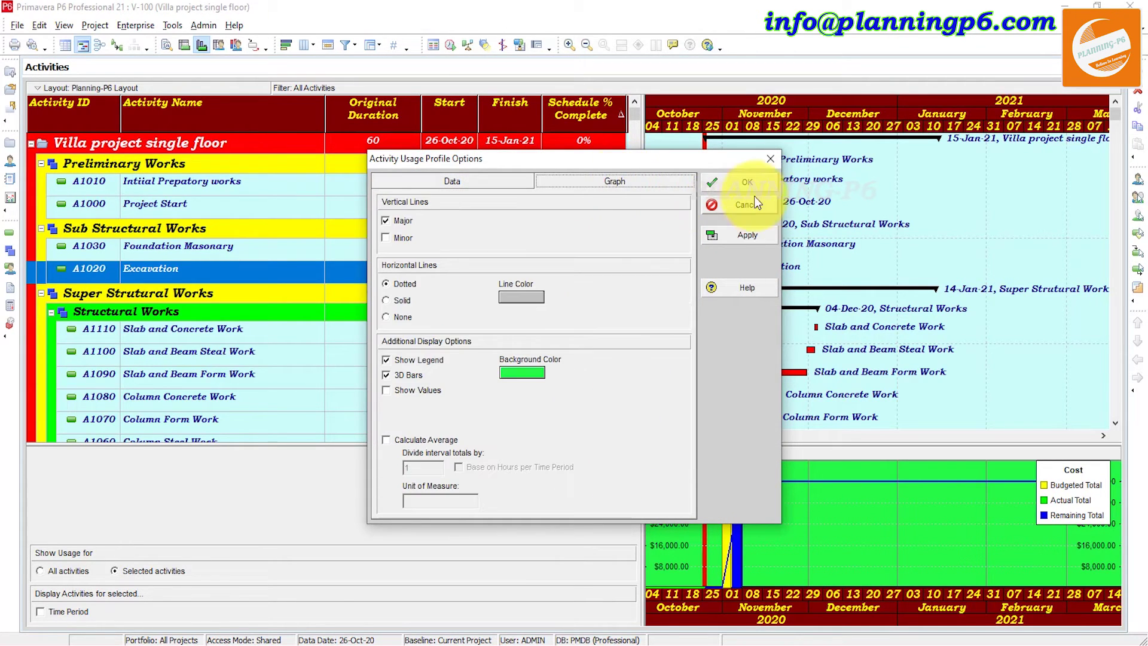
click(771, 159)
Set the usage profile timescale's date interval to Week/Day 1 and apply it.
right_click(859, 531)
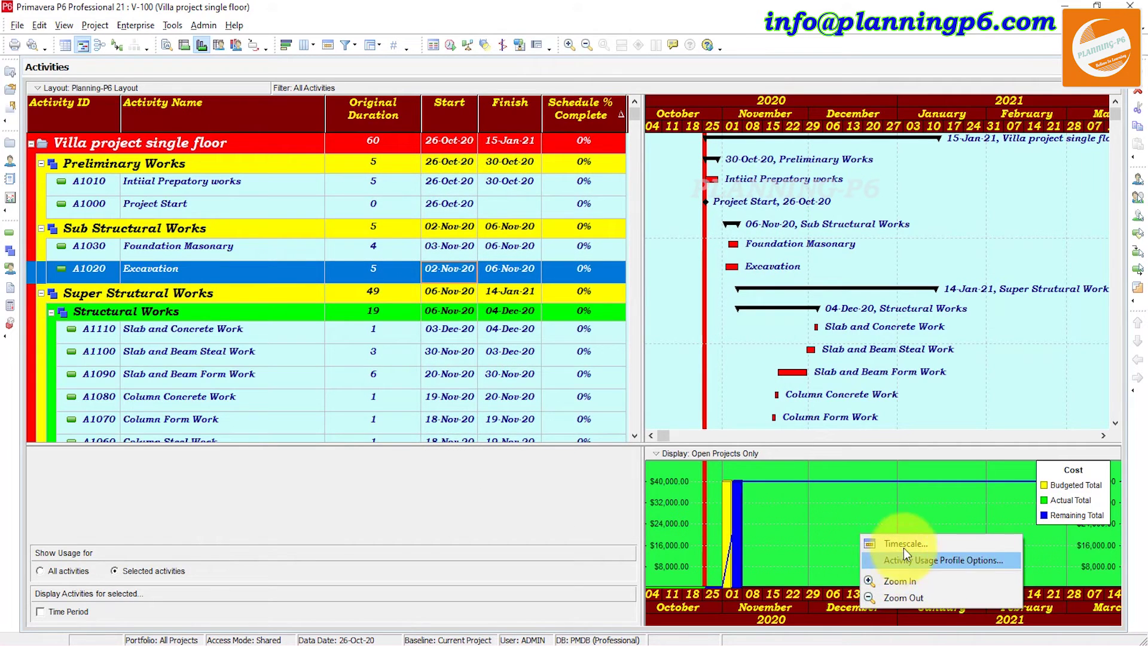
click(906, 545)
click(591, 375)
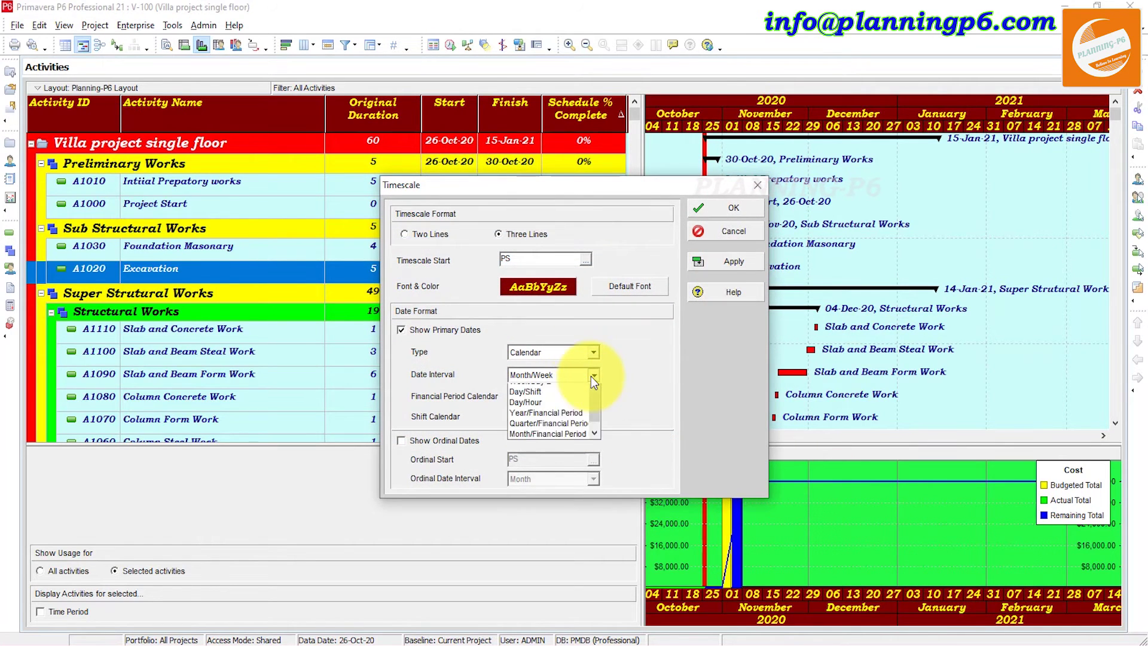
click(573, 400)
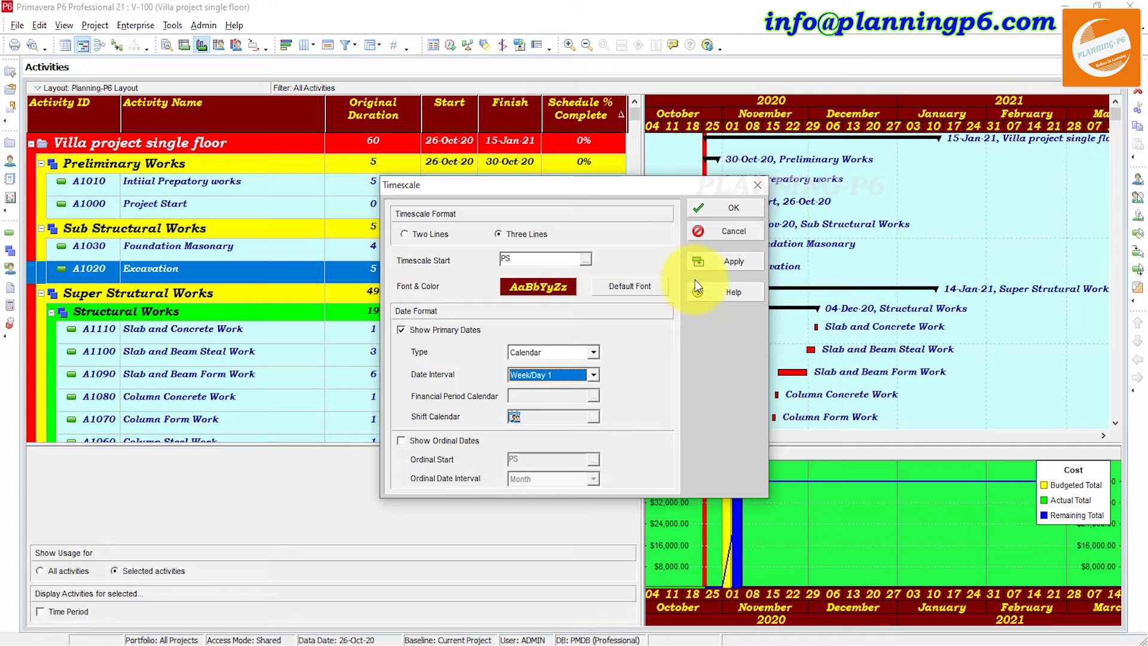
click(716, 263)
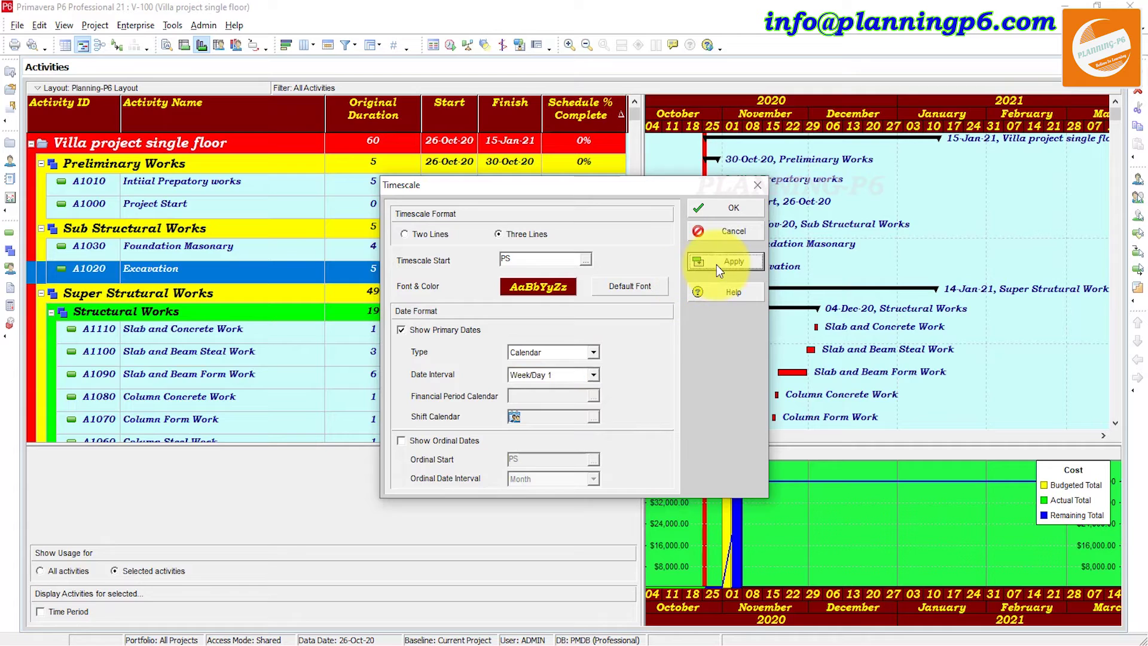
click(731, 210)
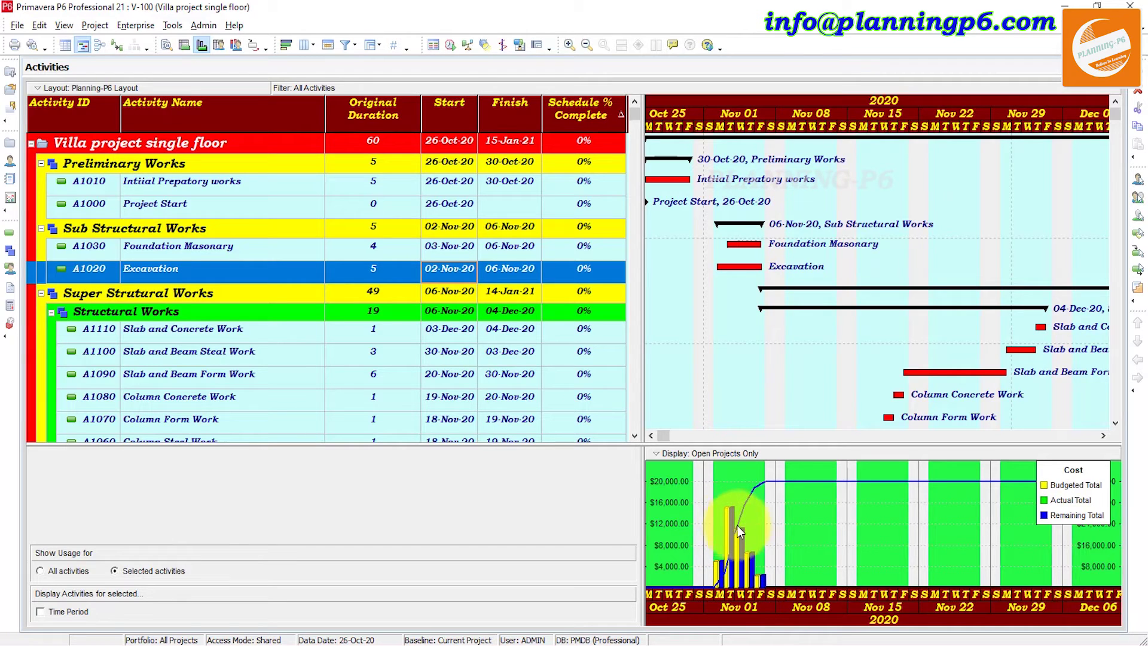
Examine the global Example-Curve's percentage distribution in the resource curve definitions and compare it with Excavation's daily usage bars.
click(134, 25)
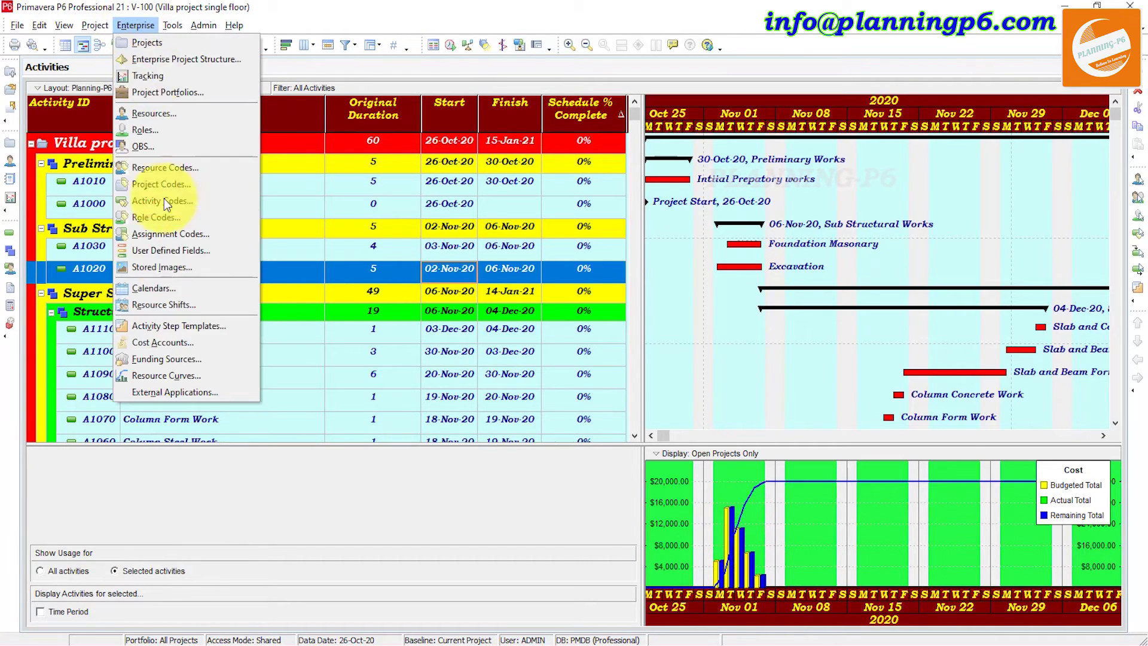
click(185, 376)
click(309, 505)
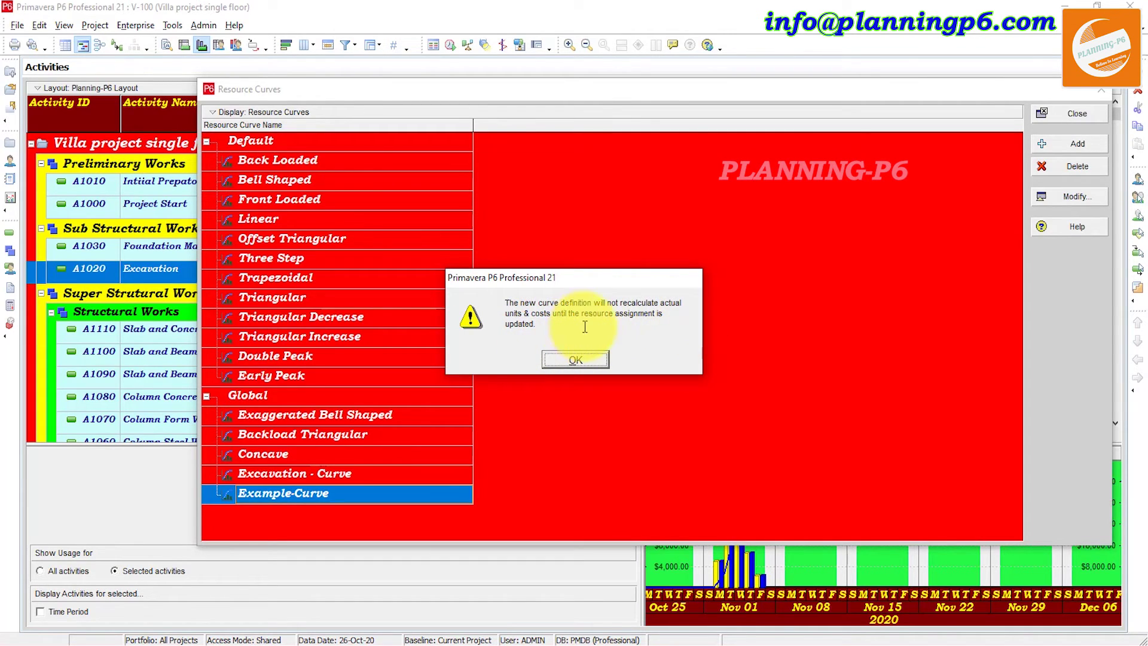
click(574, 360)
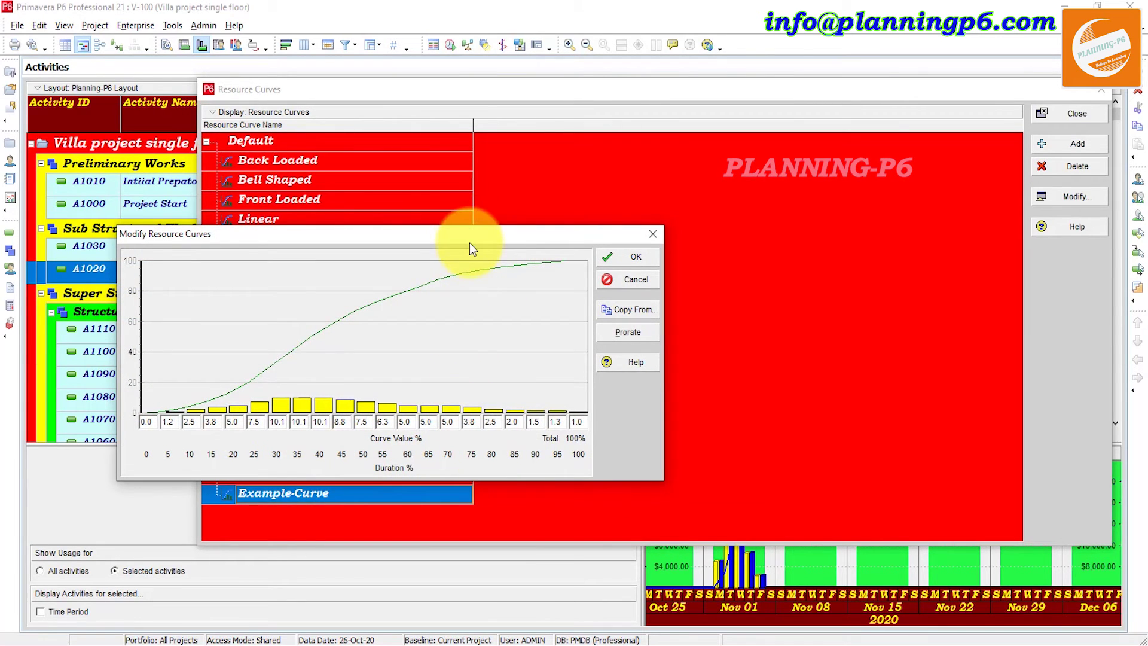
drag(470, 244, 455, 153)
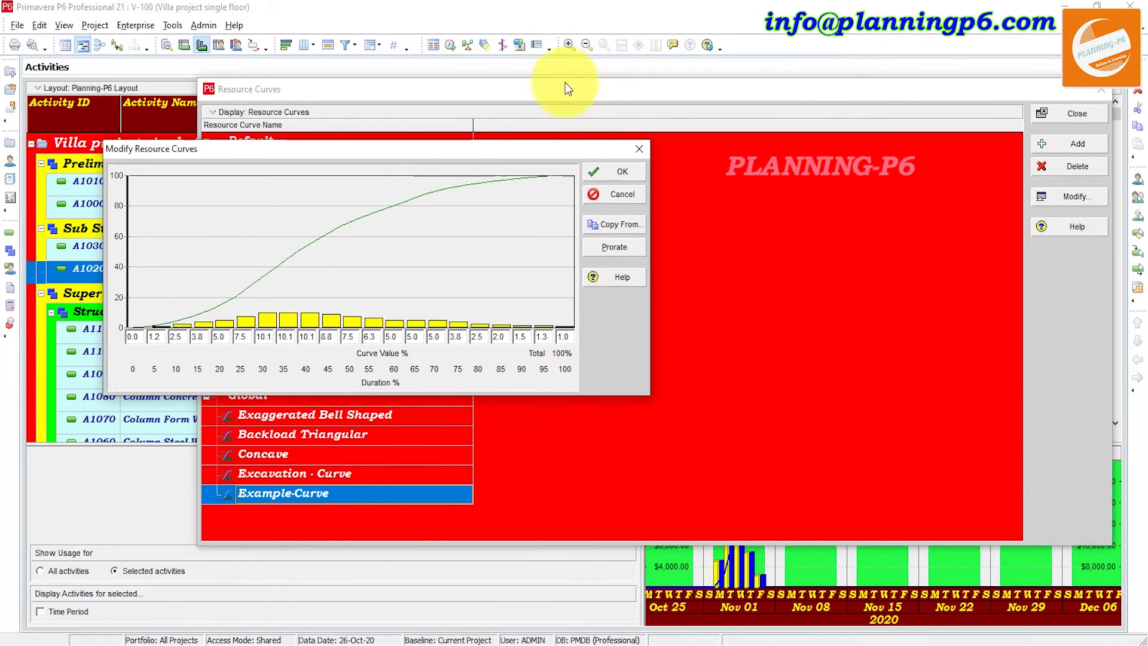
click(643, 146)
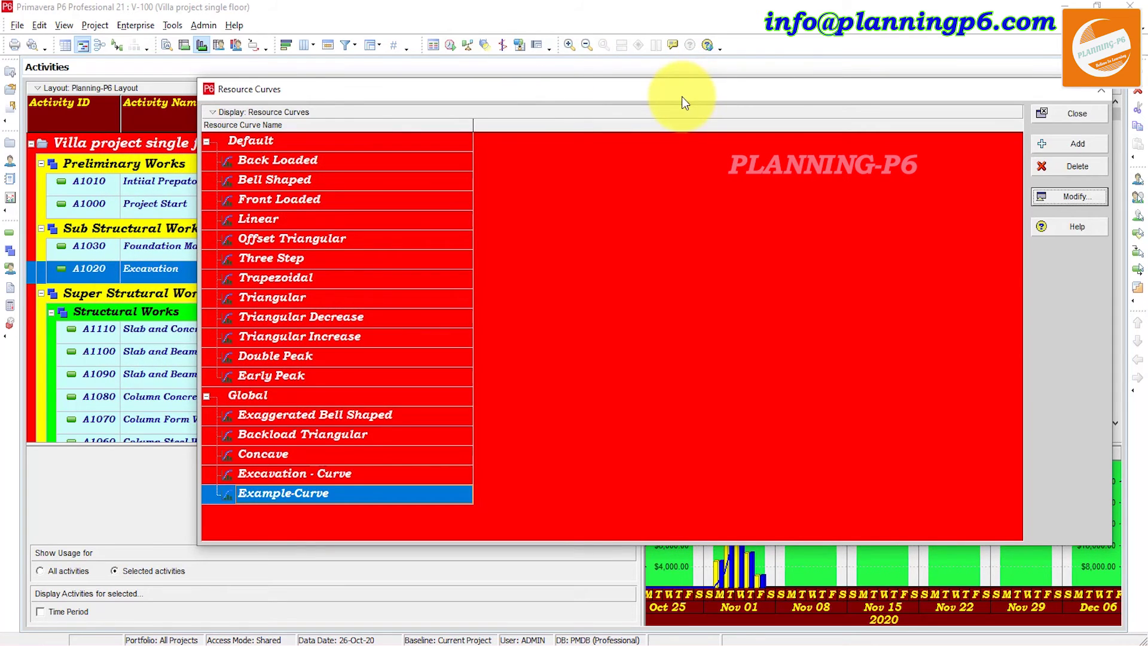
drag(682, 93, 596, 20)
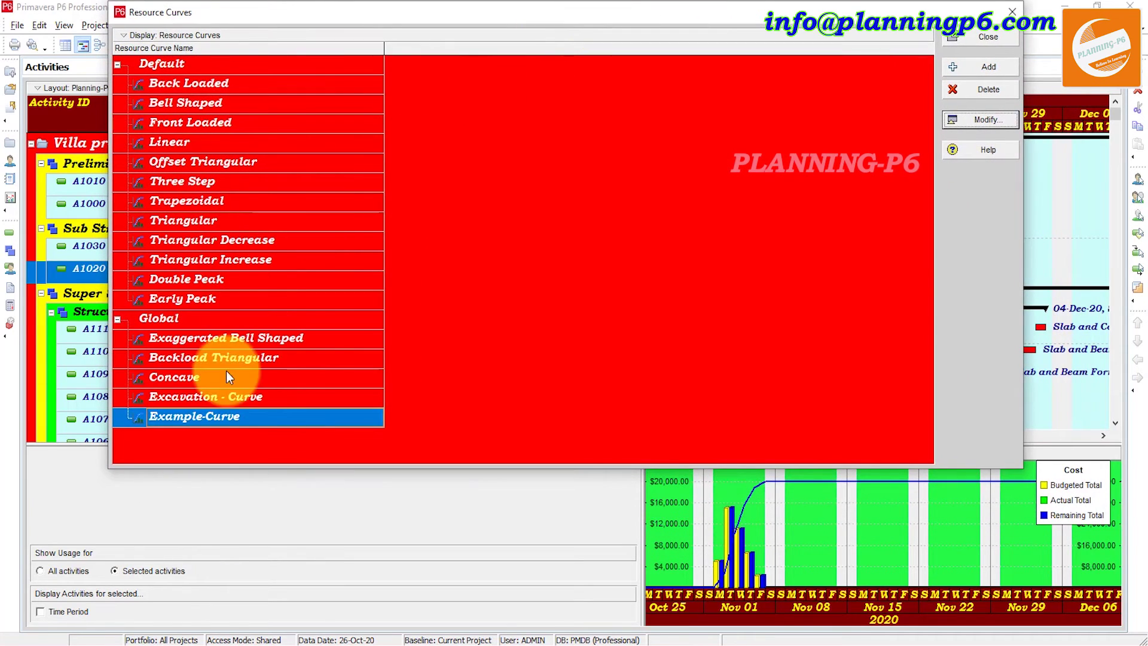
click(985, 119)
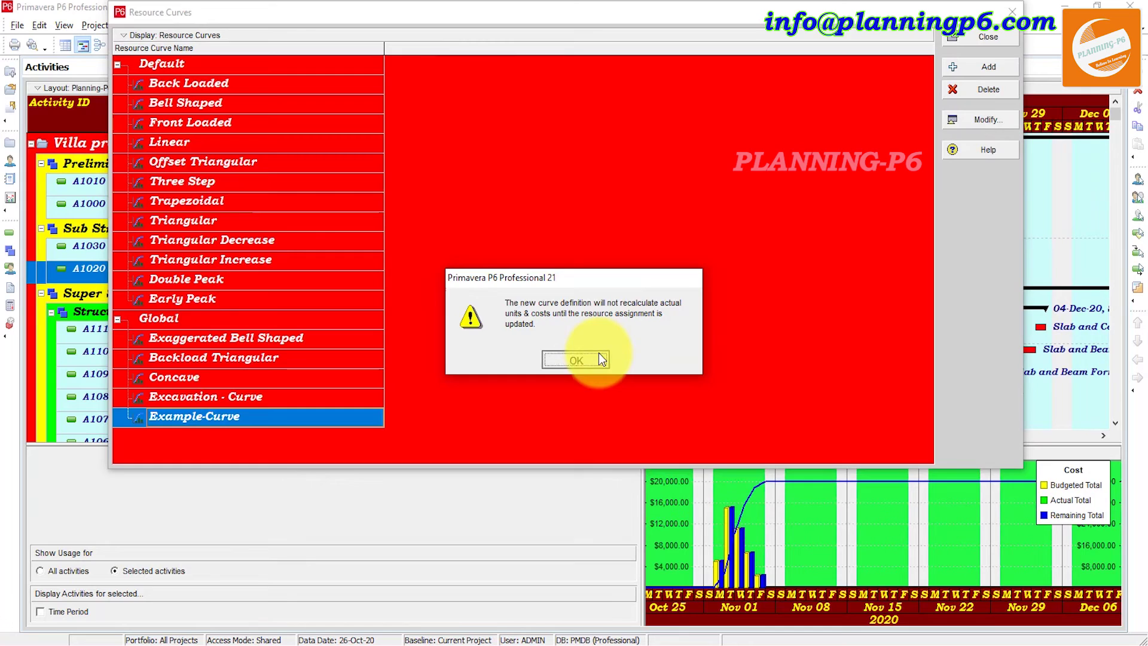
click(589, 359)
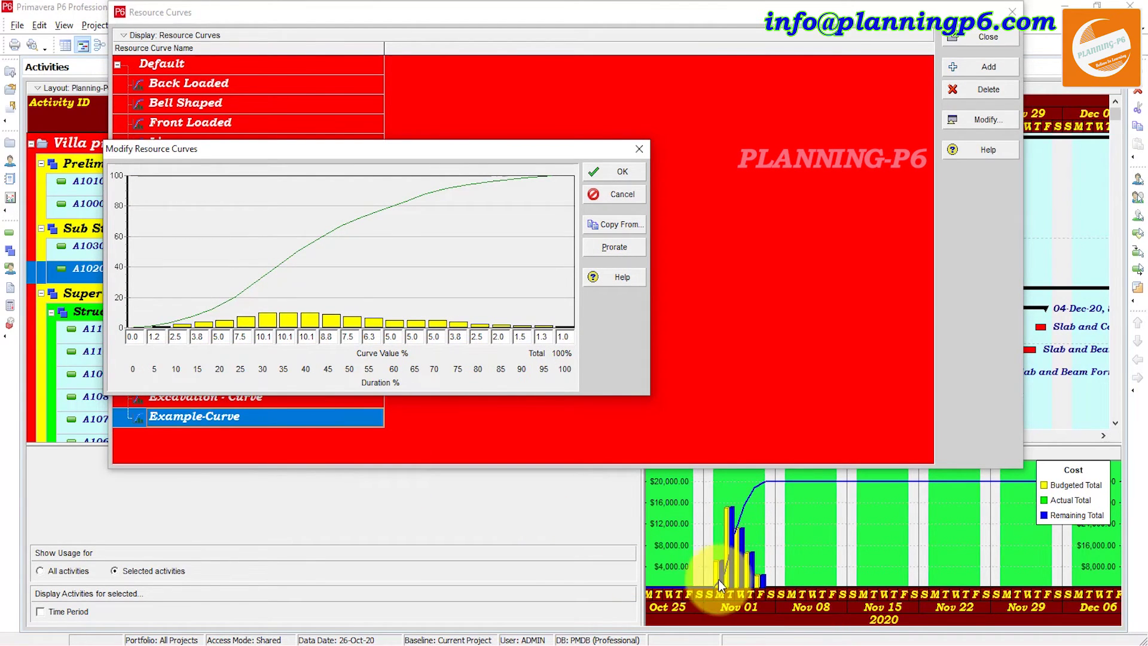
click(869, 294)
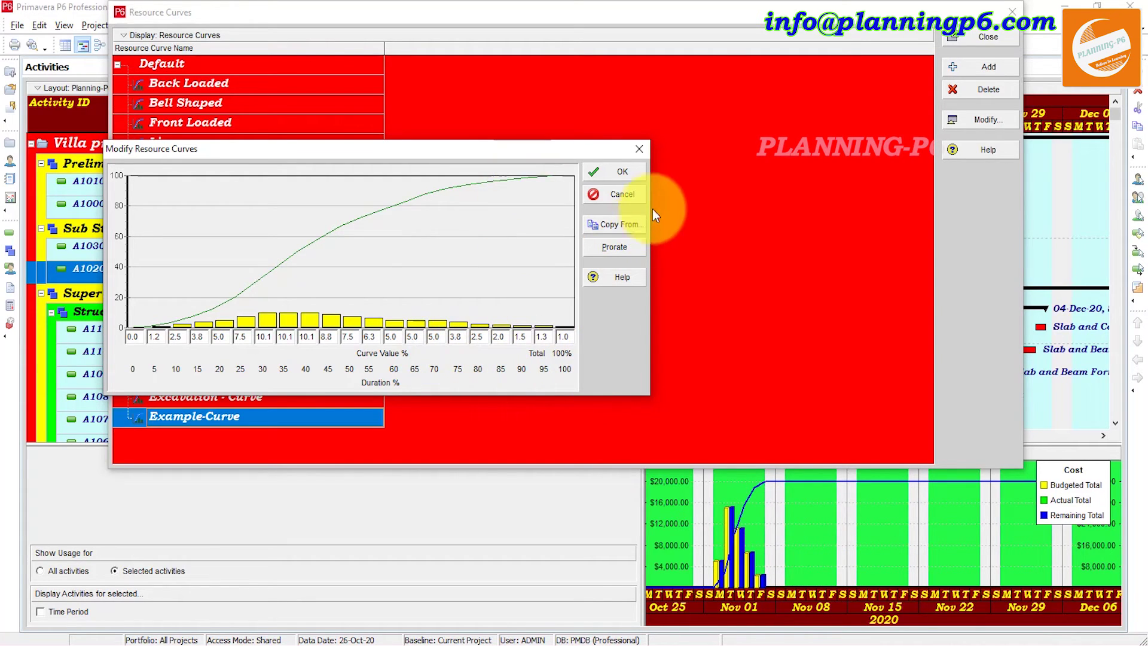
click(641, 151)
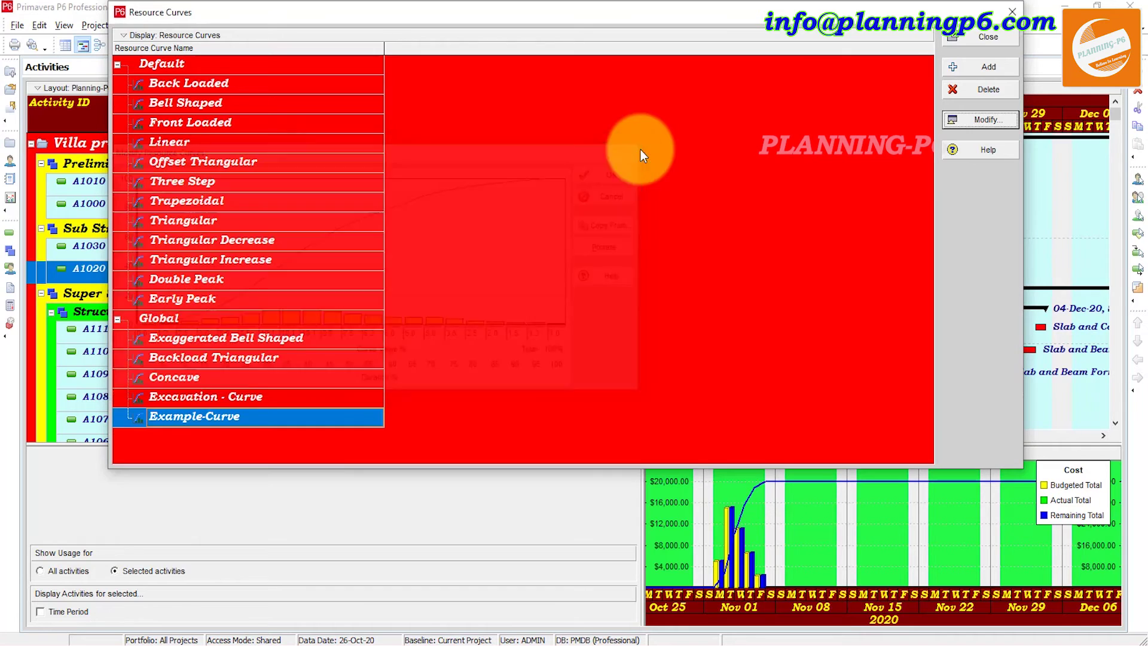
Examine the percentage distribution of the global Excavation - Curve, and close the resource curves list.
click(309, 399)
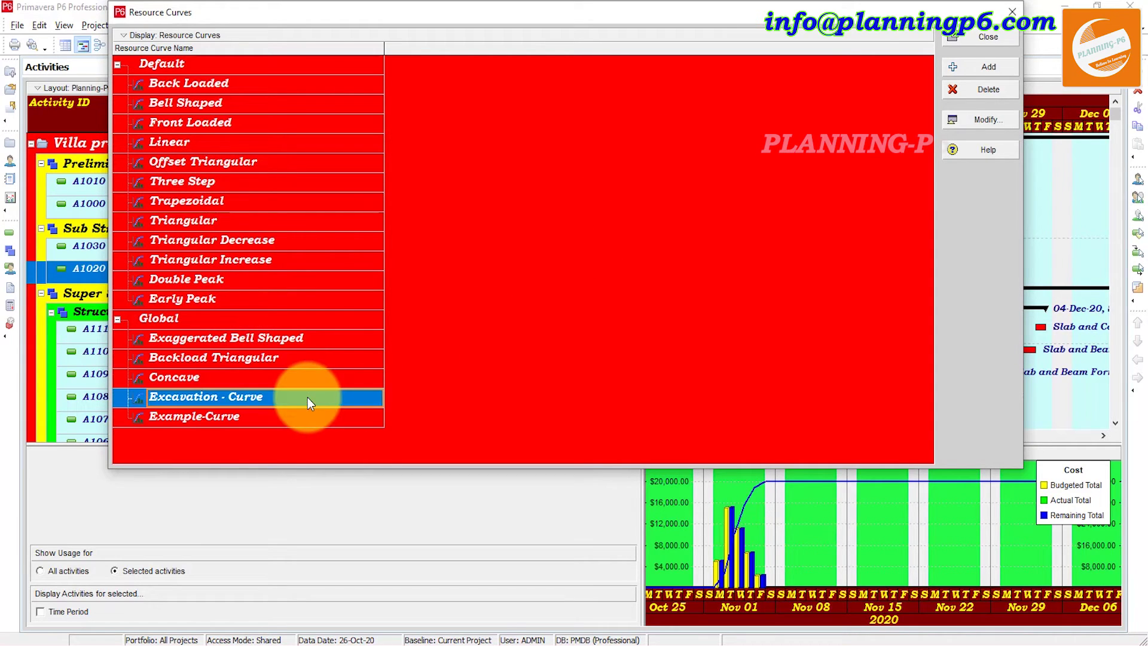
click(982, 122)
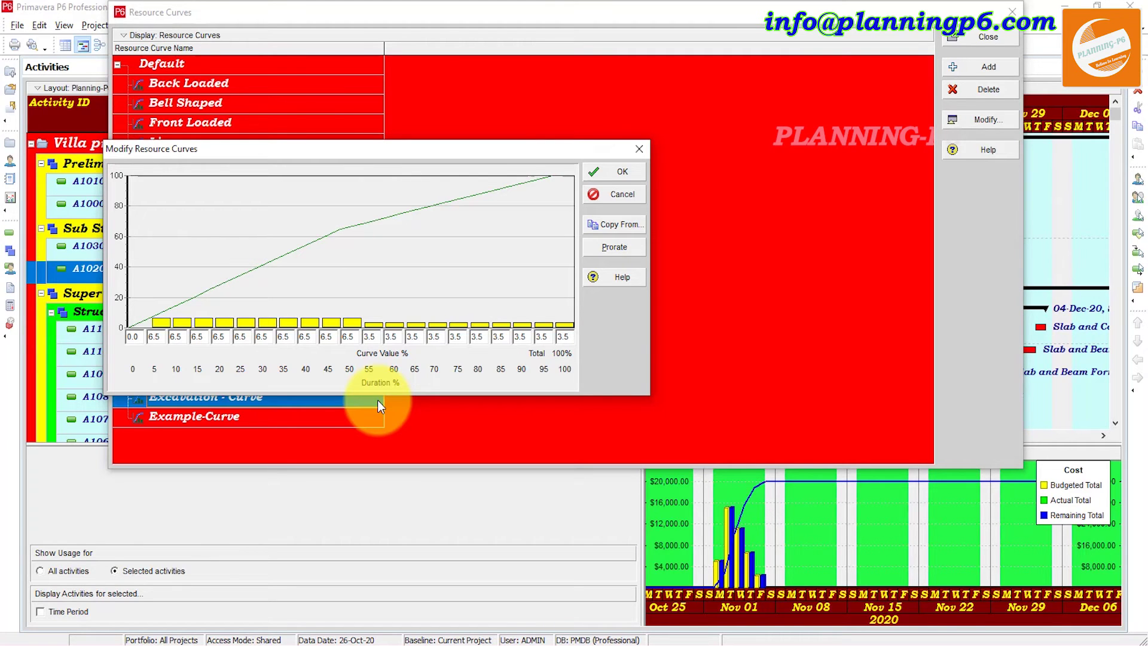
click(640, 148)
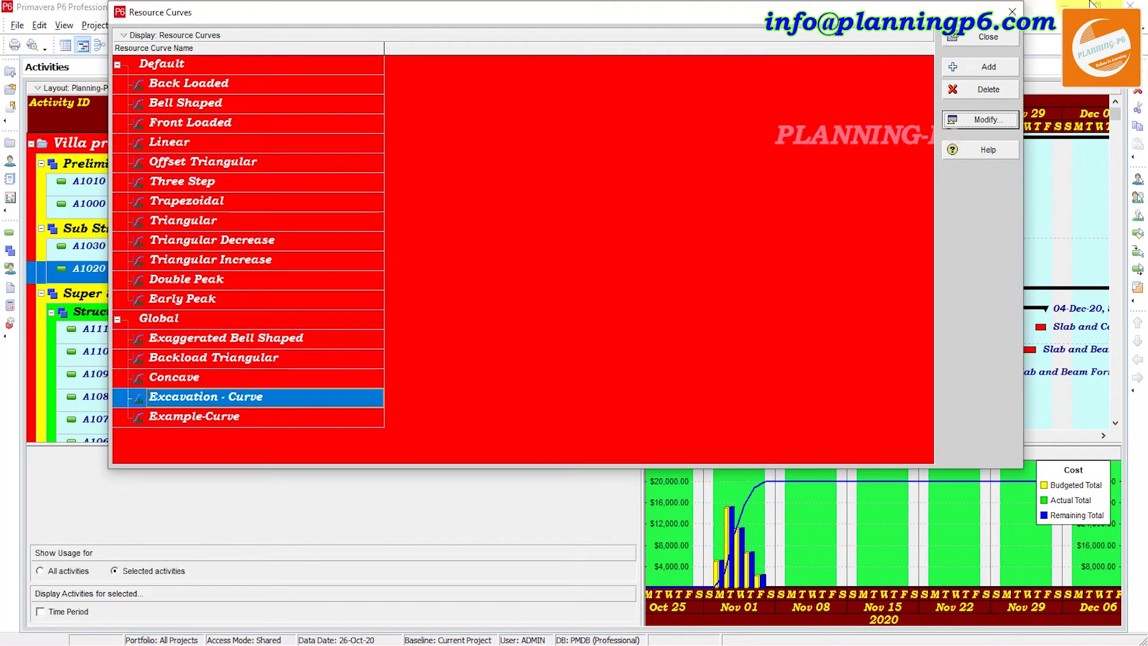
click(1012, 12)
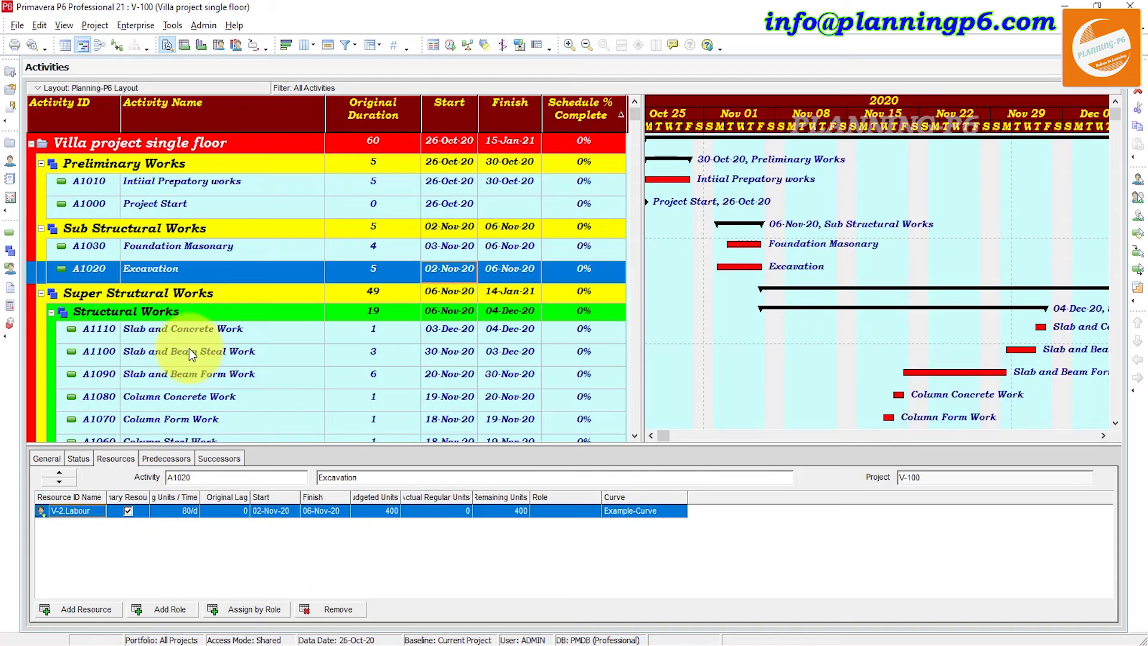
Set the duration type of activity A1100 Slab and Beam Steal Work to Fixed Duration and Units/Time so it accepts a resource curve.
click(189, 351)
click(638, 512)
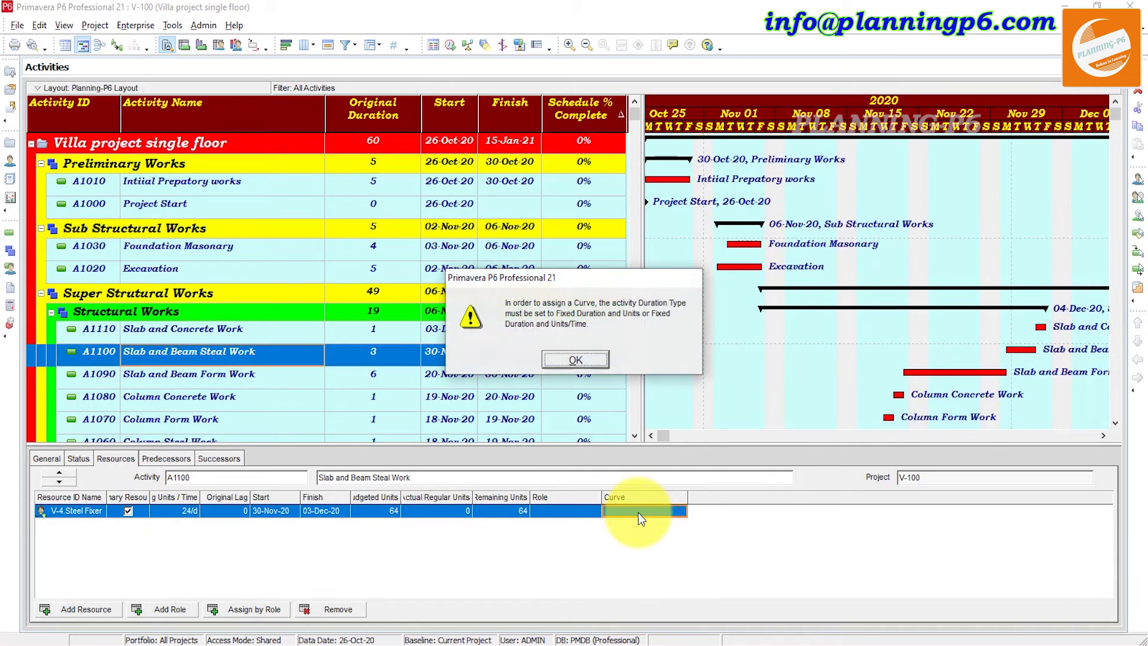
click(585, 359)
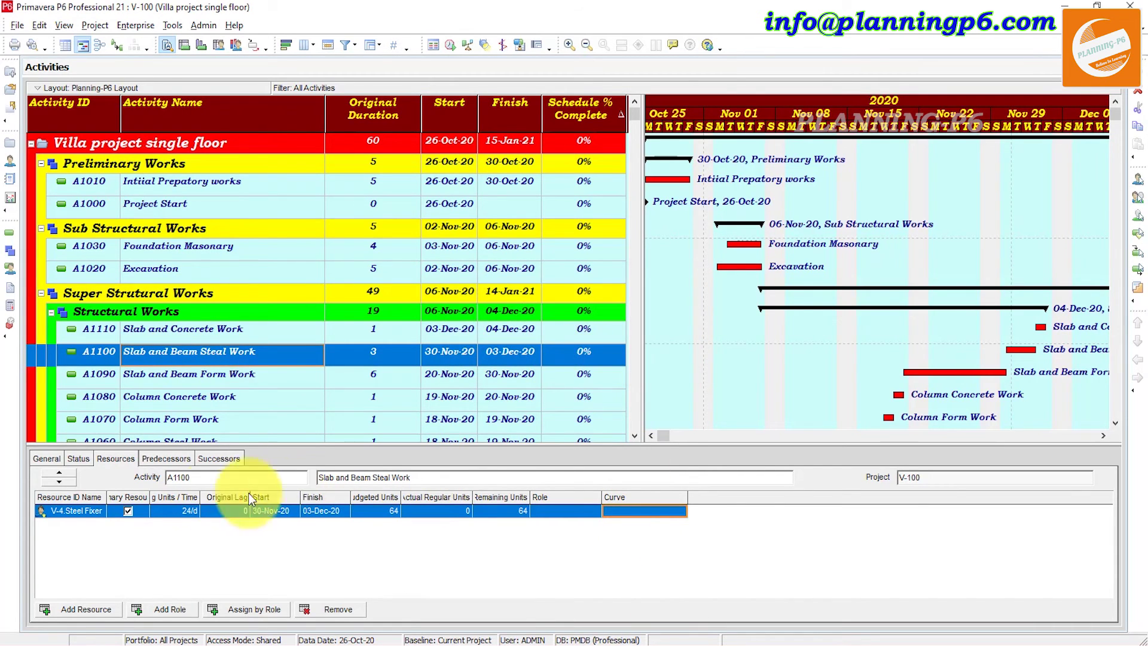
click(70, 458)
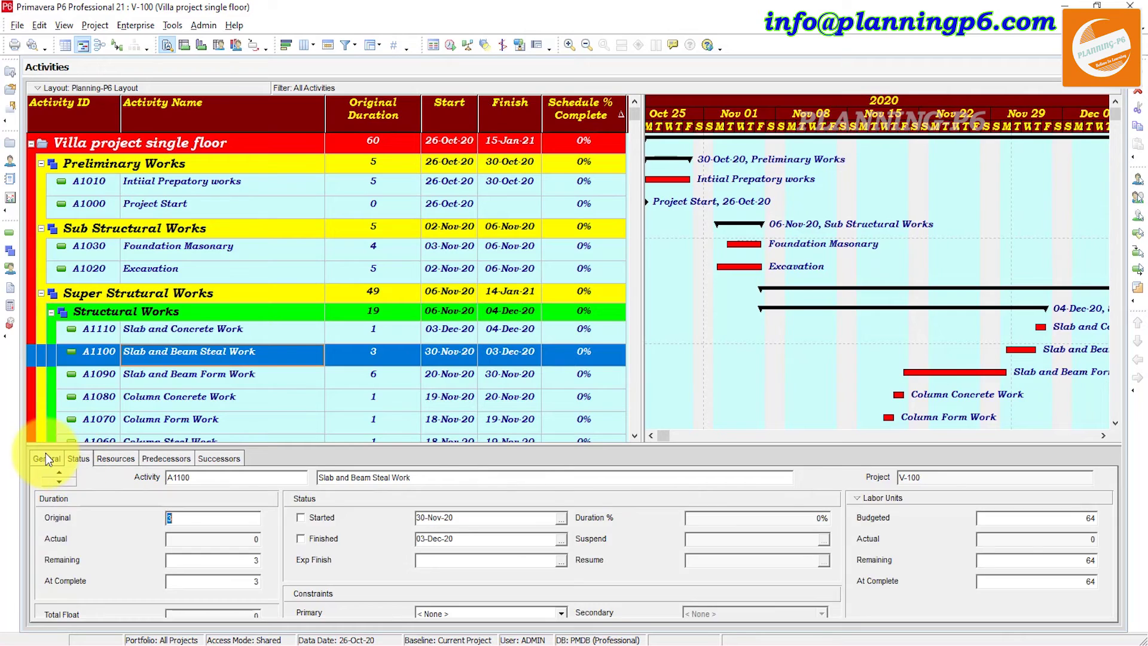
click(46, 458)
click(338, 526)
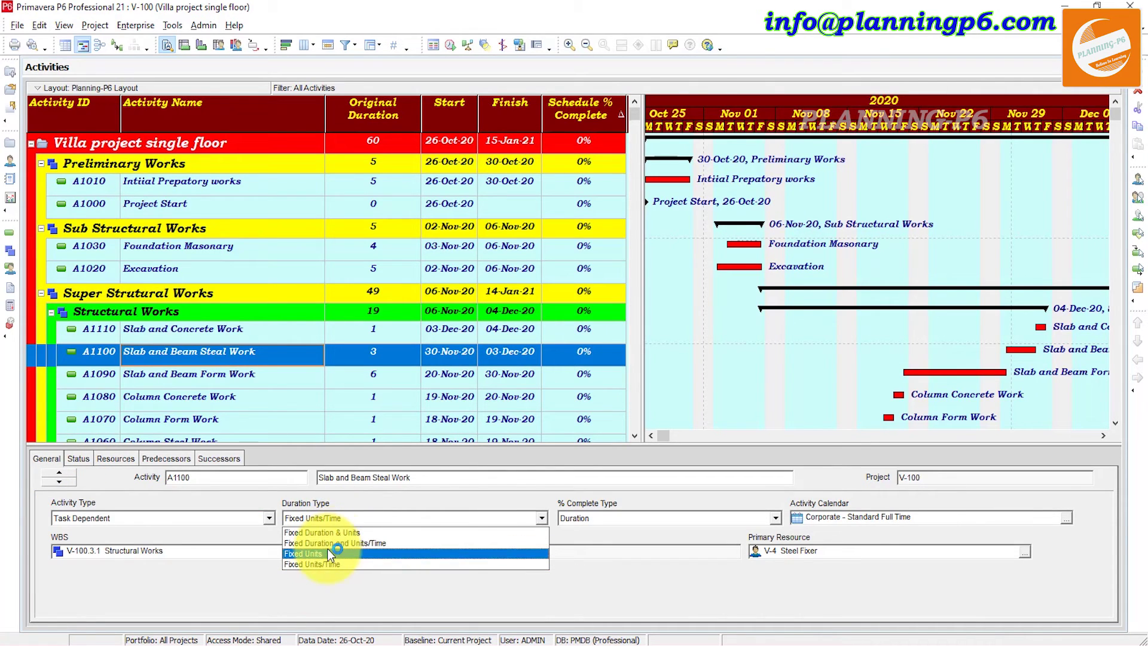
click(340, 539)
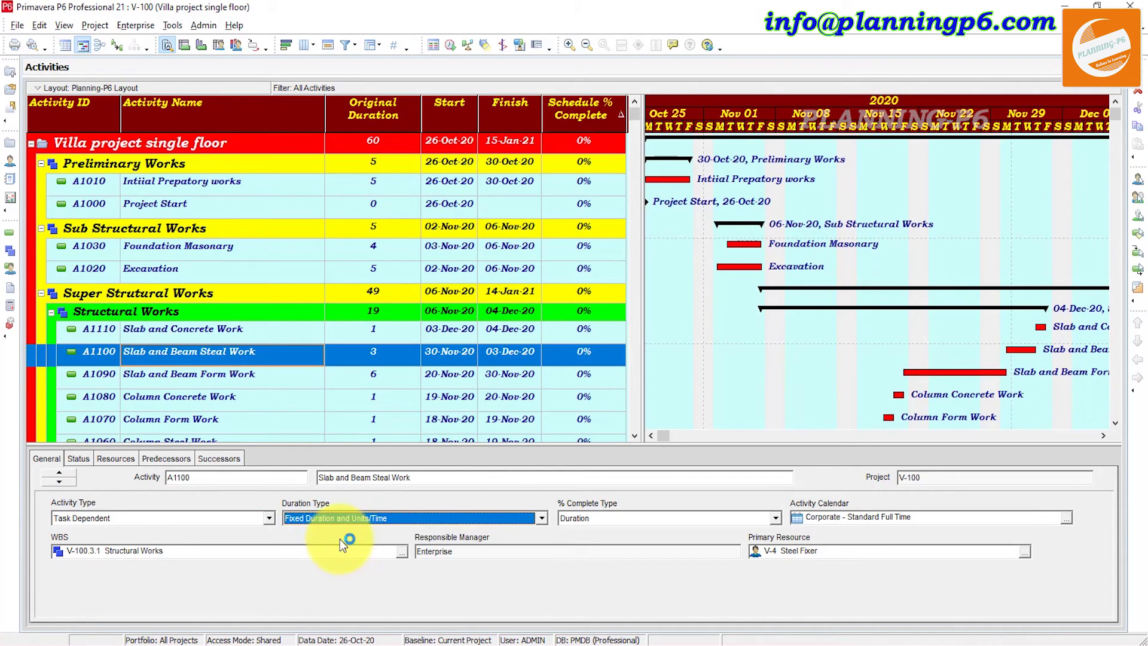
Assign the Double Peak curve to the Steel Fixer resource of Slab and Beam Steal Work.
click(116, 459)
click(624, 507)
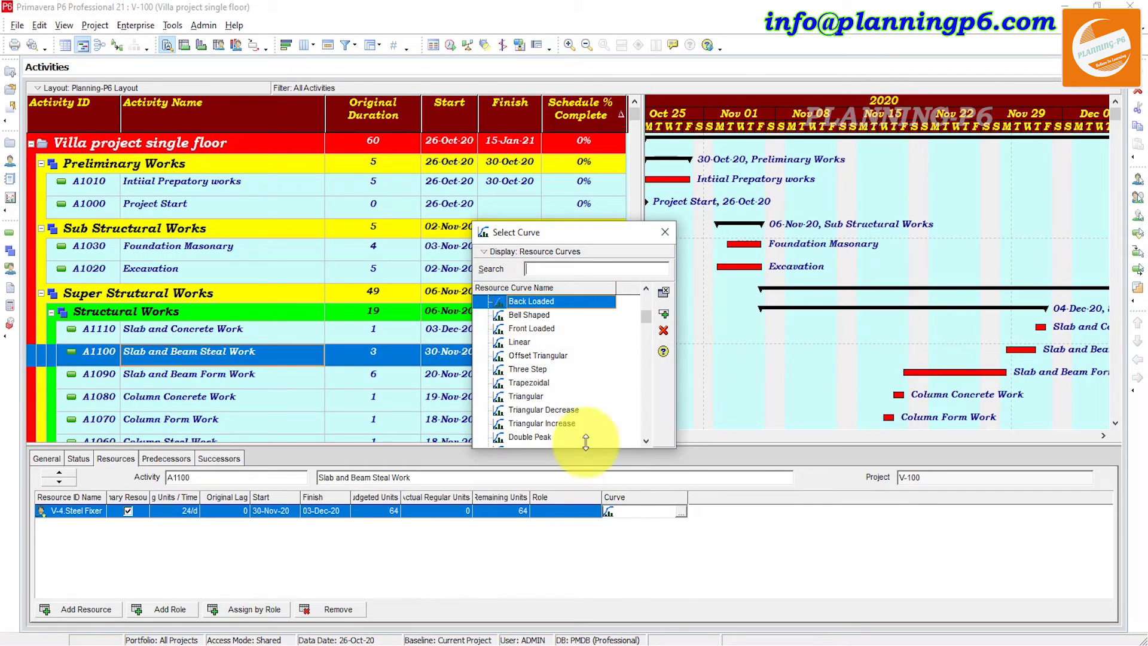
click(530, 437)
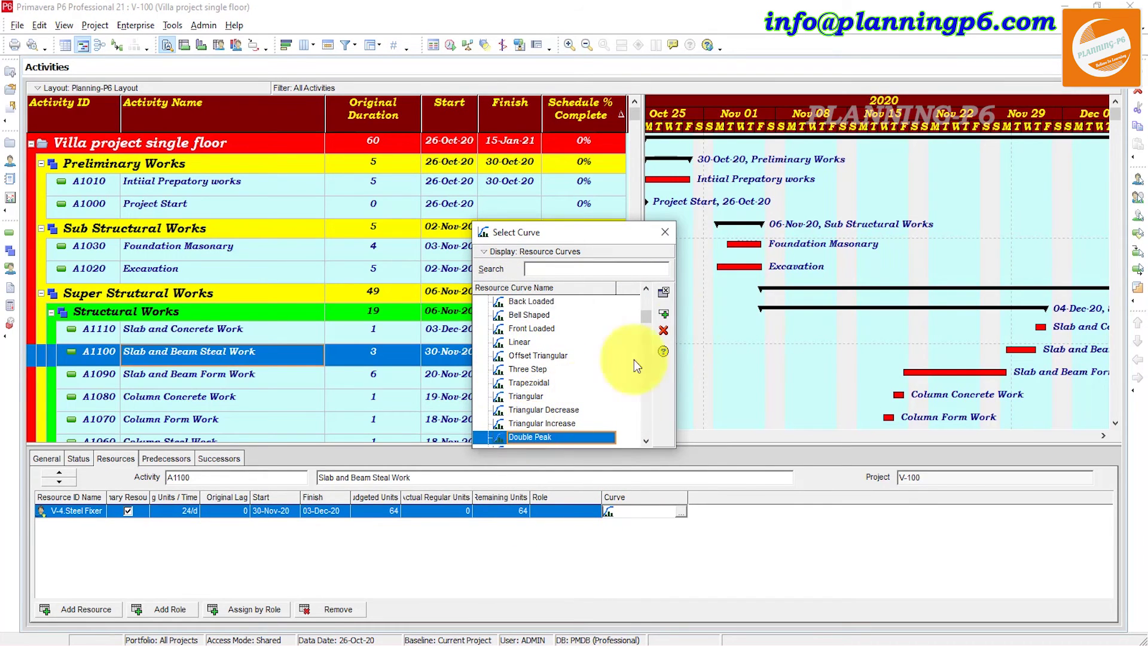
click(664, 292)
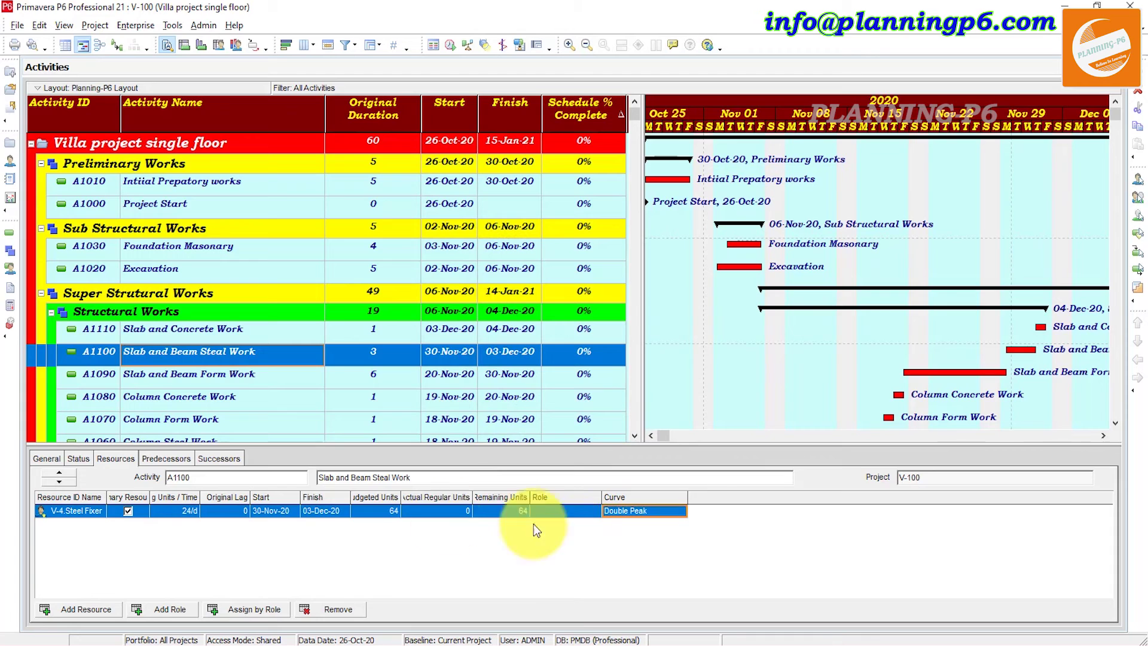
Display the activity usage profile for the selected Slab and Beam Steal Work activity and look for its usage bars.
click(199, 48)
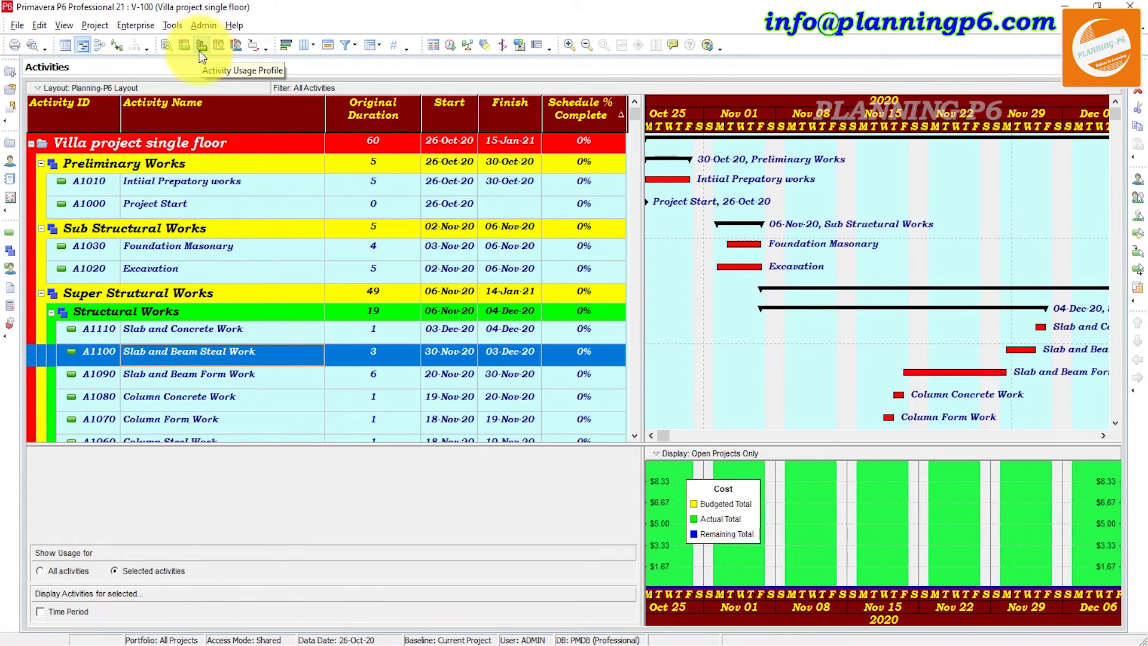
click(59, 571)
click(115, 571)
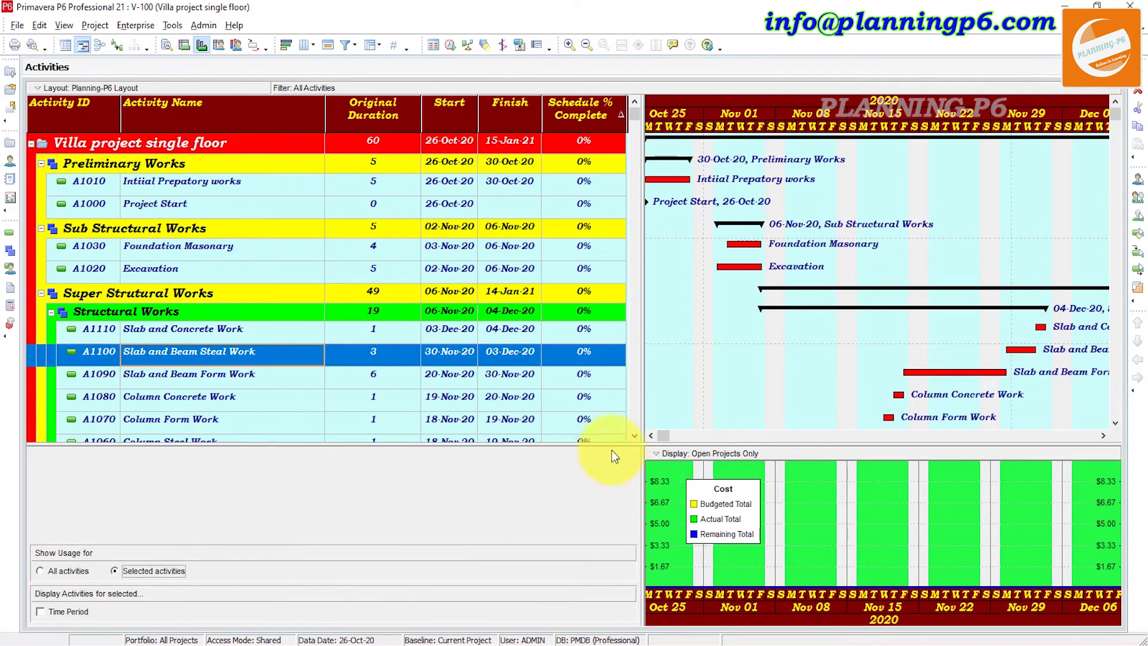
drag(662, 442, 594, 458)
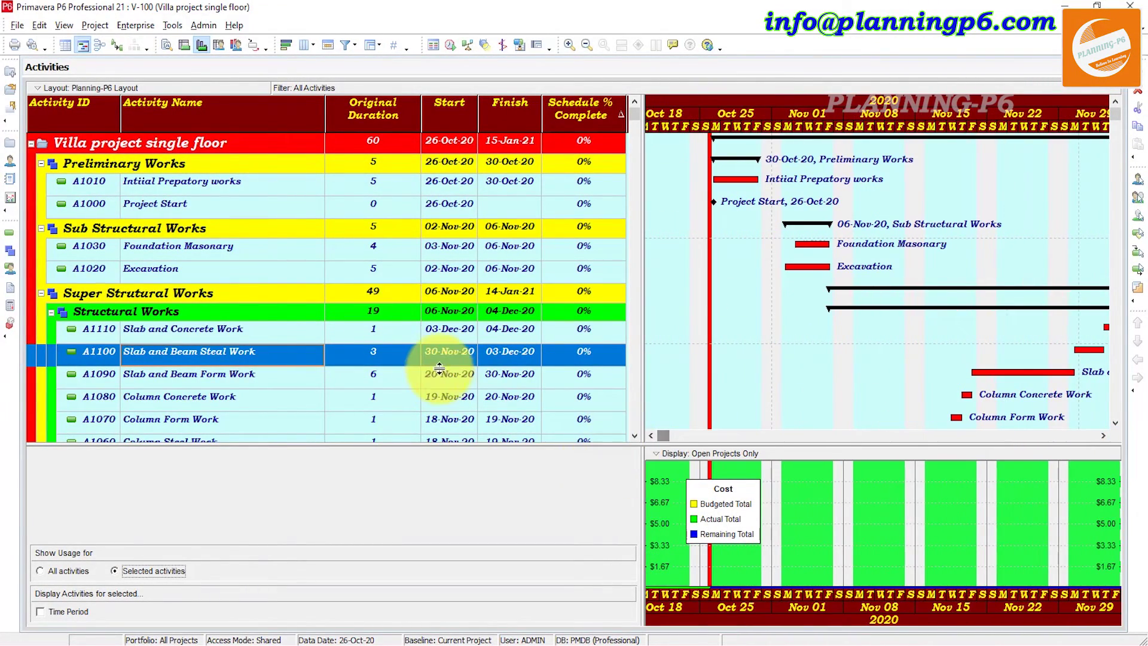
Display the resource usage profile and move its legend away from the usage bars.
click(235, 46)
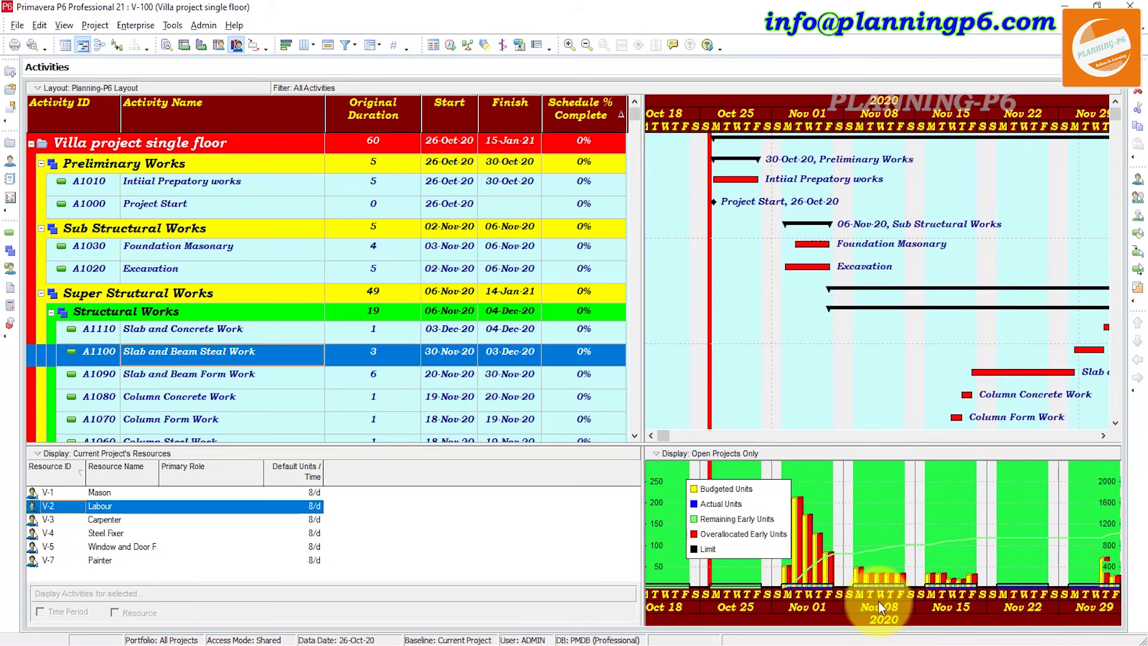
drag(757, 497, 694, 443)
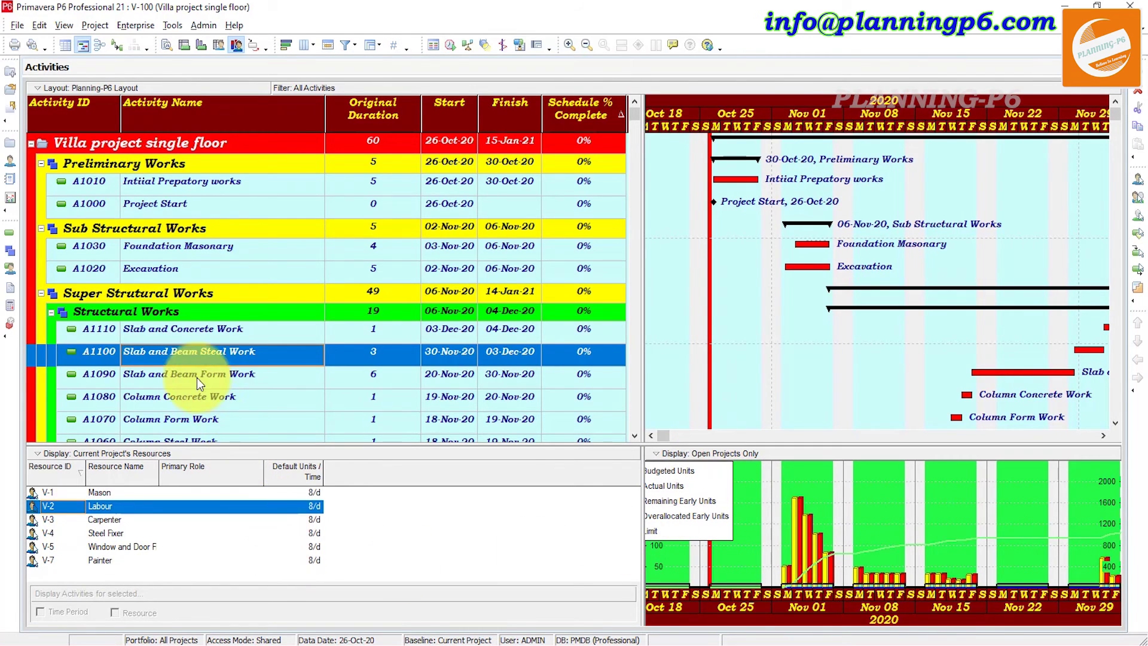
Display the Steel Fixer resource's usage profile for the period around the Slab and Beam Steal Work activity.
click(122, 536)
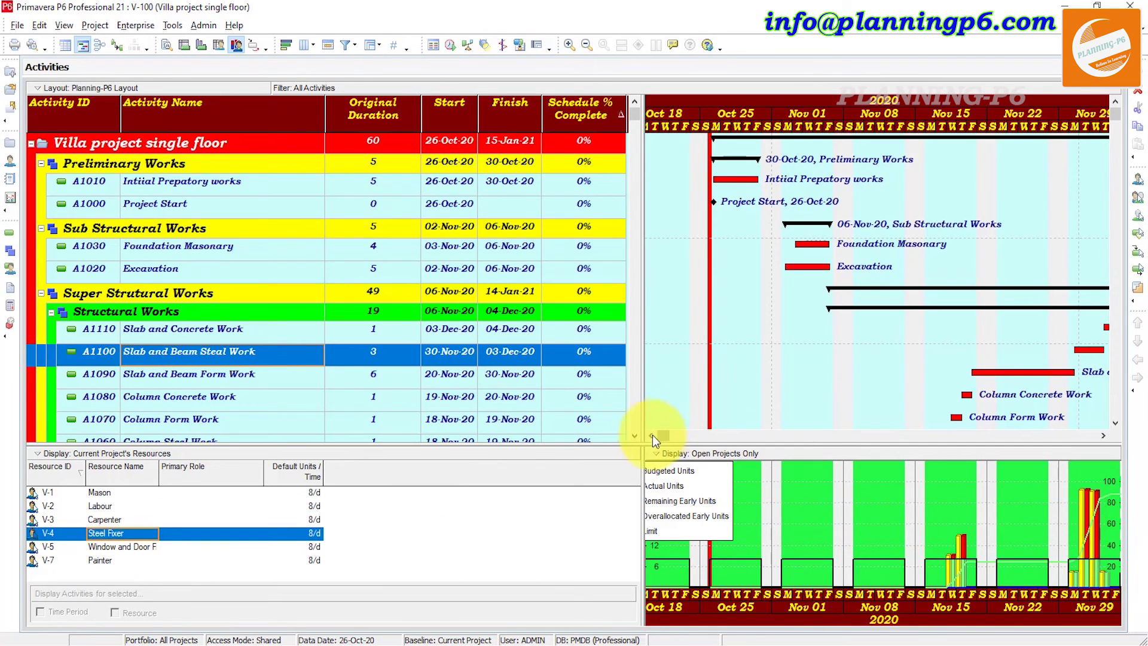
drag(666, 437, 723, 438)
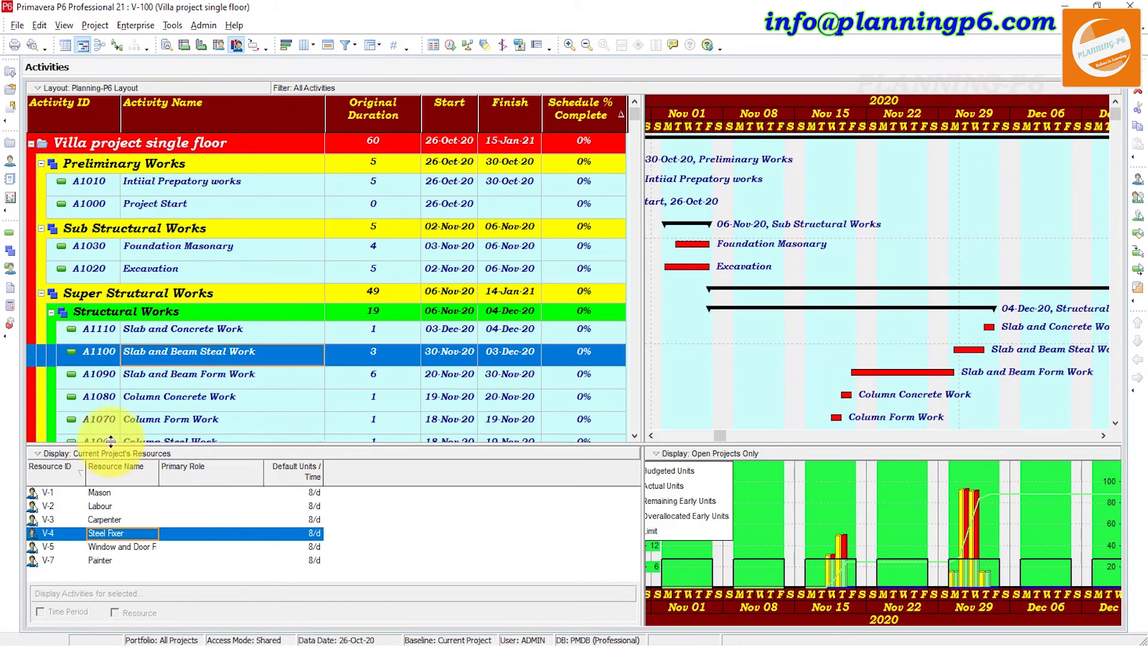
Check the curve assigned to Slab and Beam Steal Work's Steel Fixer and examine the Double Peak curve's value distribution without changing it.
click(168, 49)
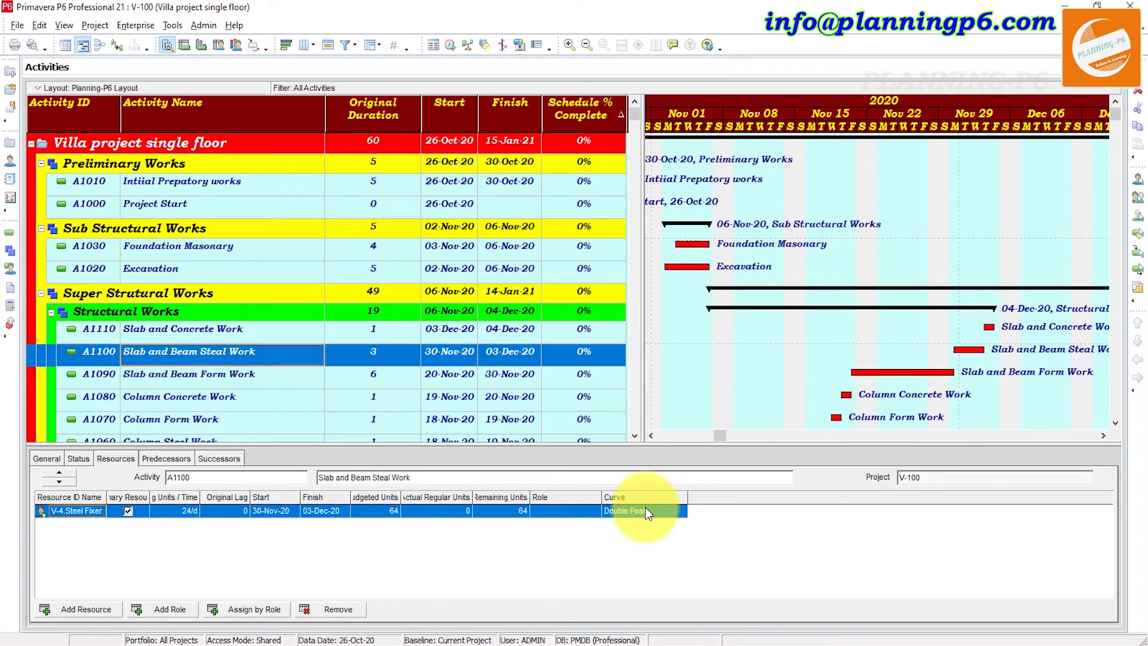
click(137, 25)
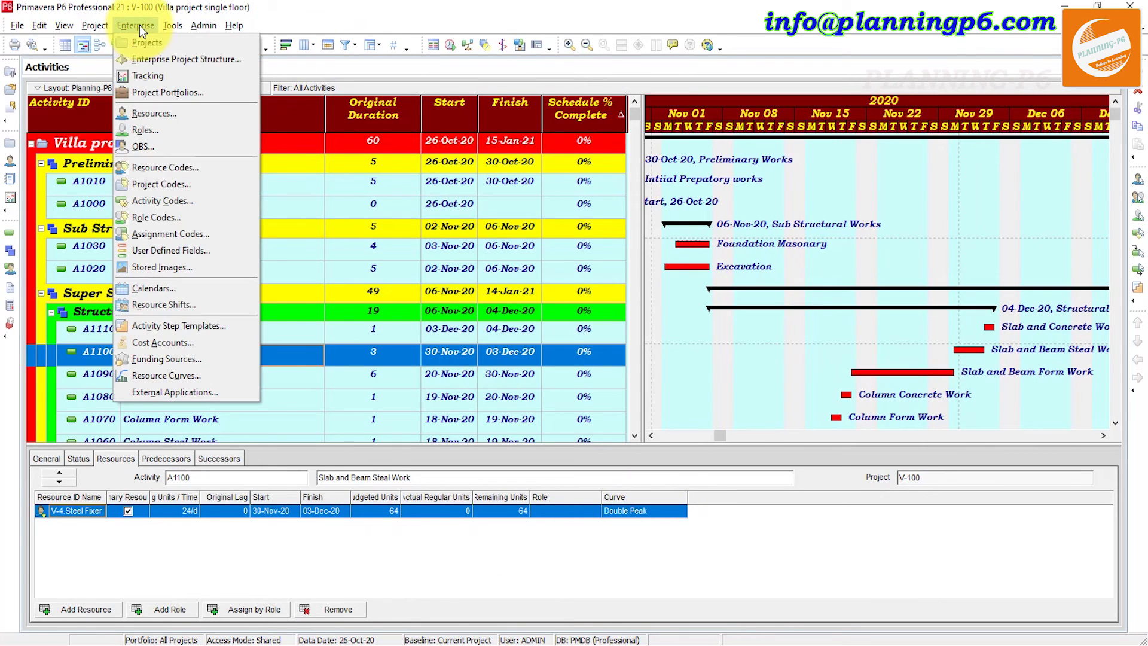
click(168, 376)
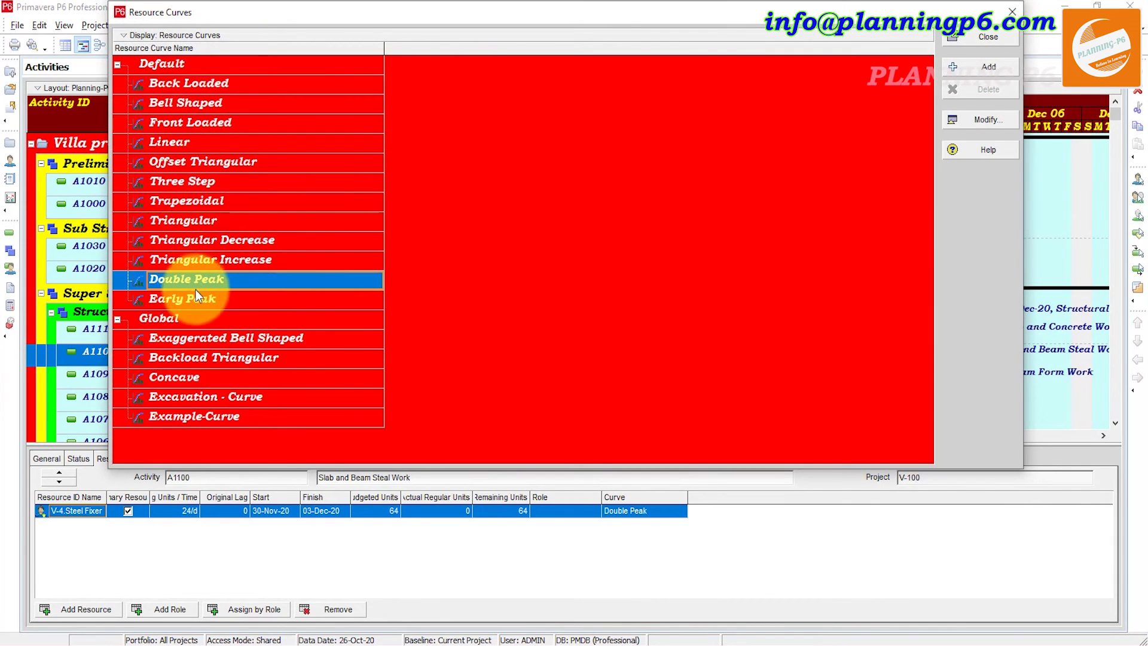
click(977, 120)
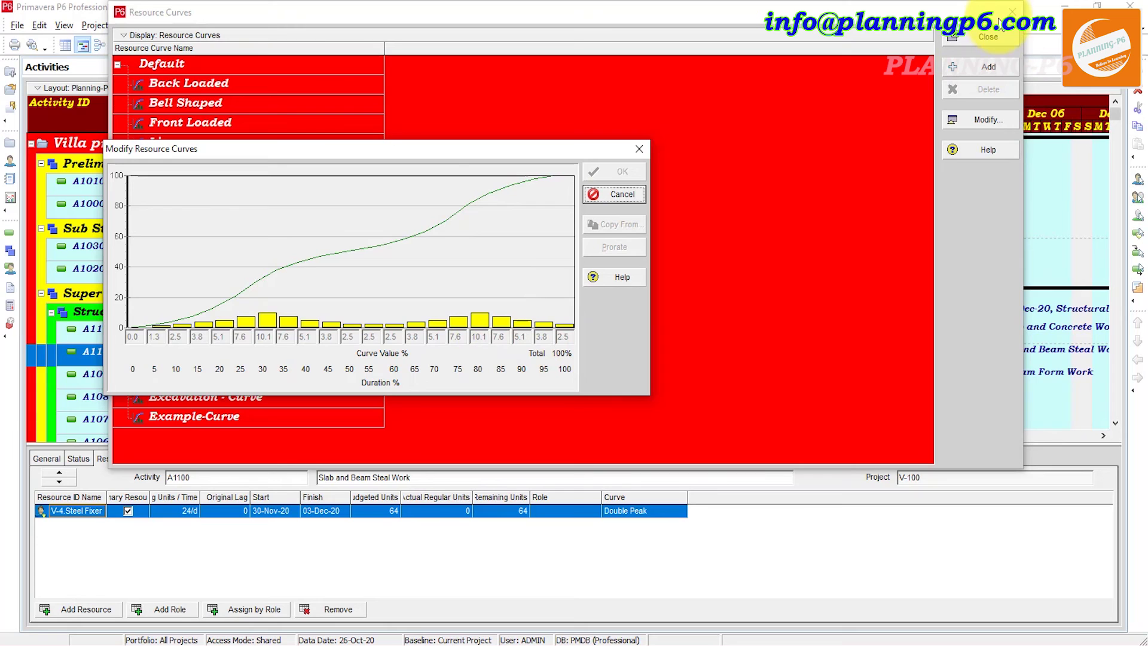
click(638, 149)
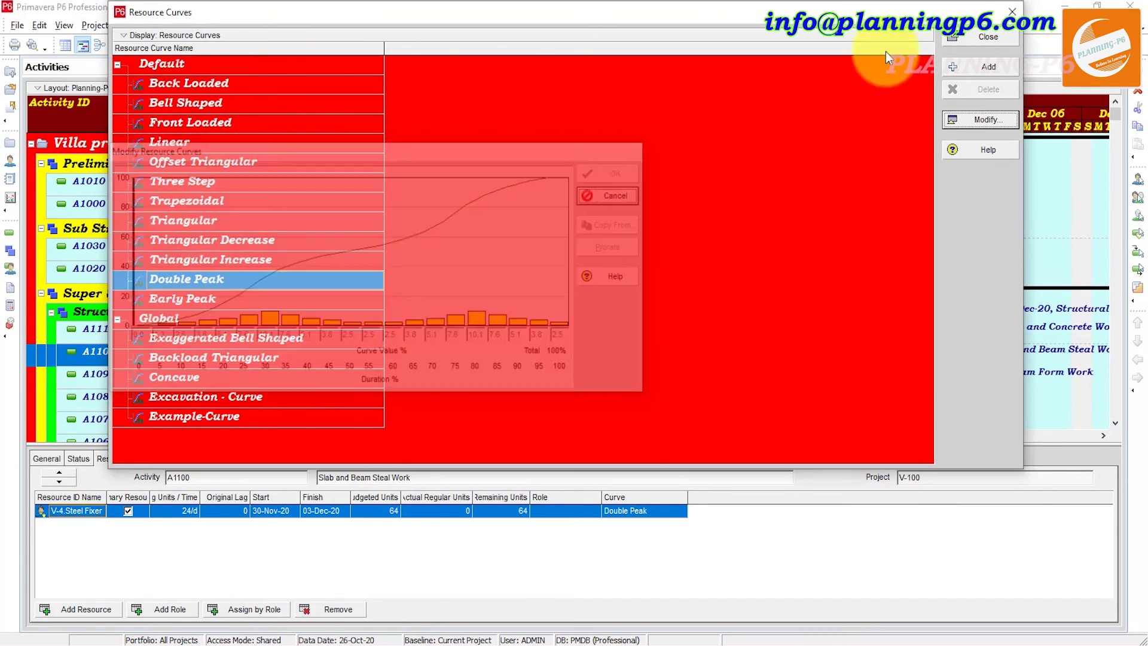
click(984, 36)
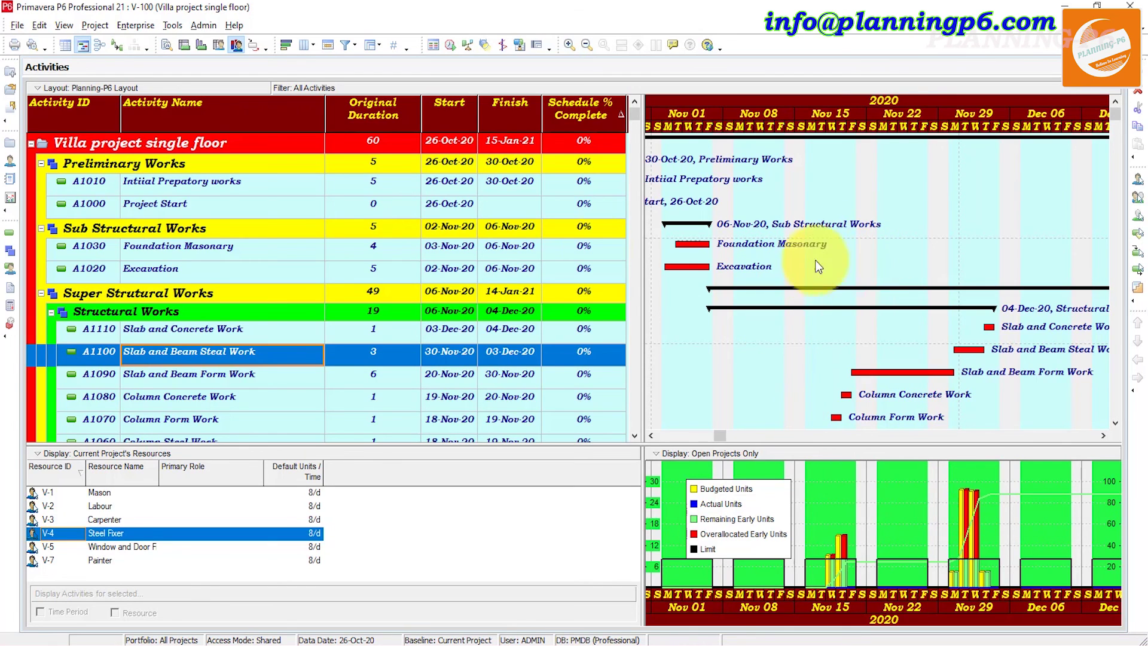
Open the list of resource curves to review the default and global curves.
click(134, 22)
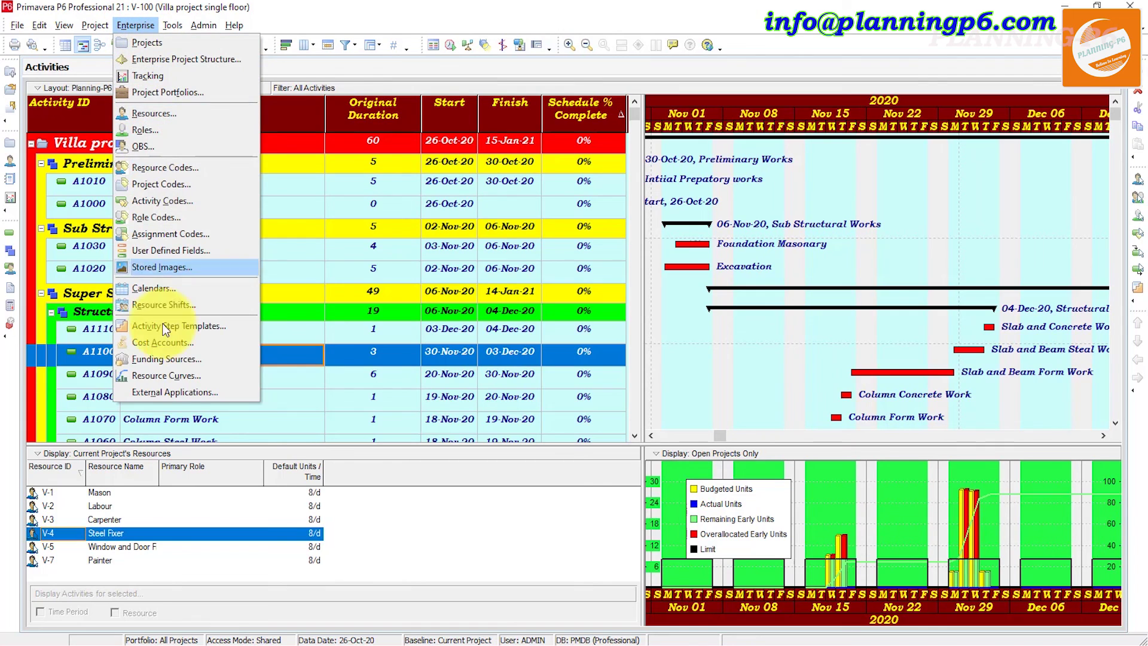
click(171, 377)
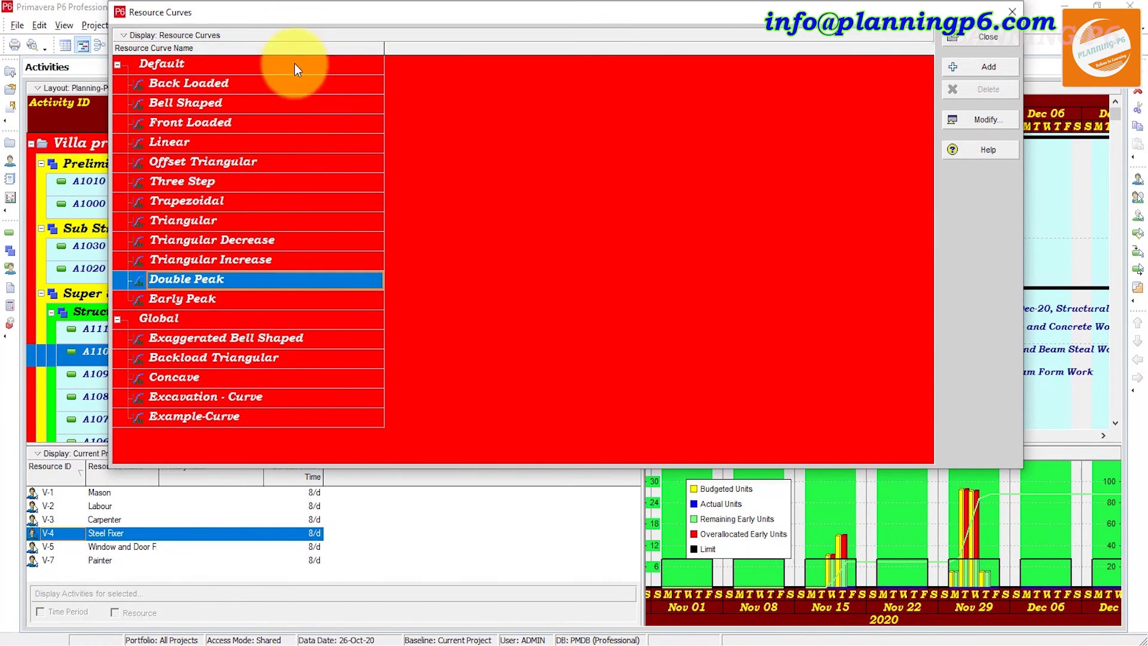